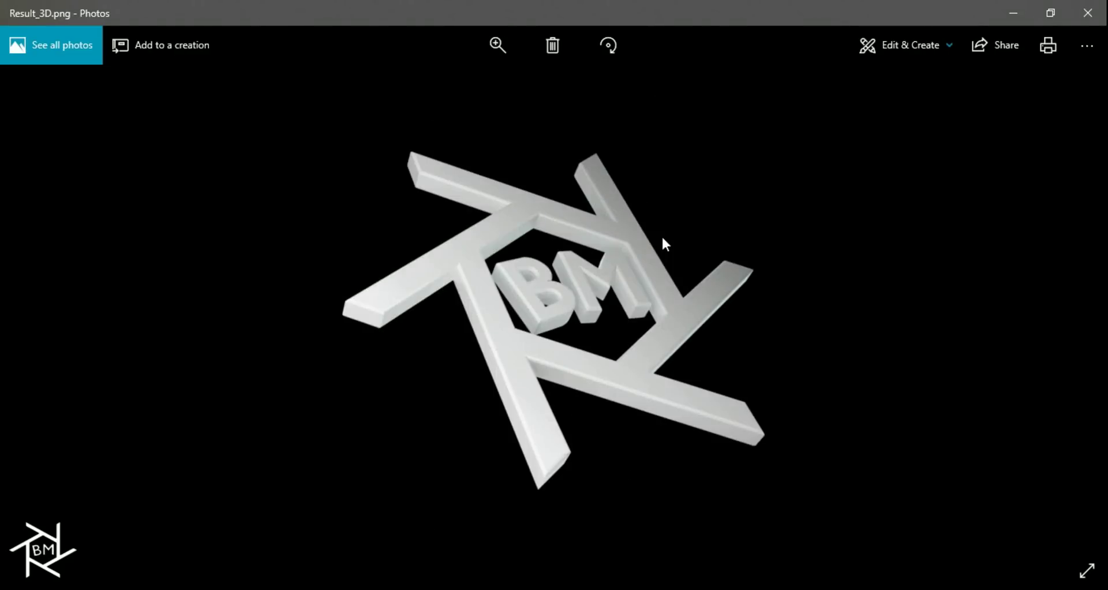
Step: Switch to Blender and delete the default cube and lamp from the scene
{"action": "key", "text": "alt+Tab"}
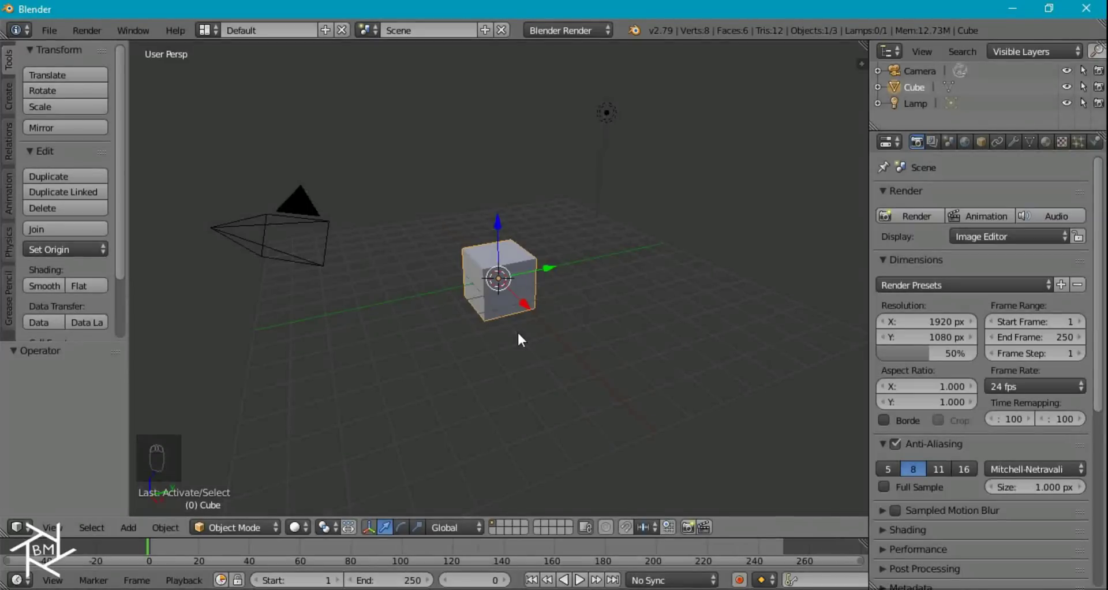
{"action": "right_click", "coordinate": [606, 112], "text": "shift"}
{"action": "key", "text": "x"}
{"action": "left_click", "coordinate": [590, 144]}
Step: Clear the camera's location and rotation, then raise it 10 units along the Z axis
{"action": "right_click", "coordinate": [301, 208]}
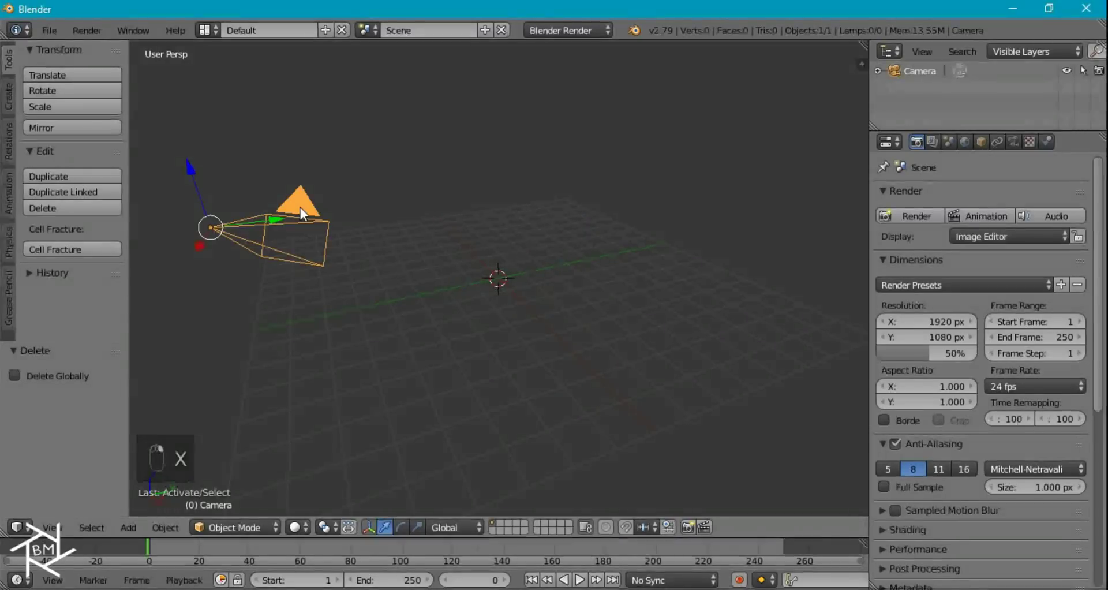
{"action": "key", "text": "alt+g"}
{"action": "key", "text": "alt+r"}
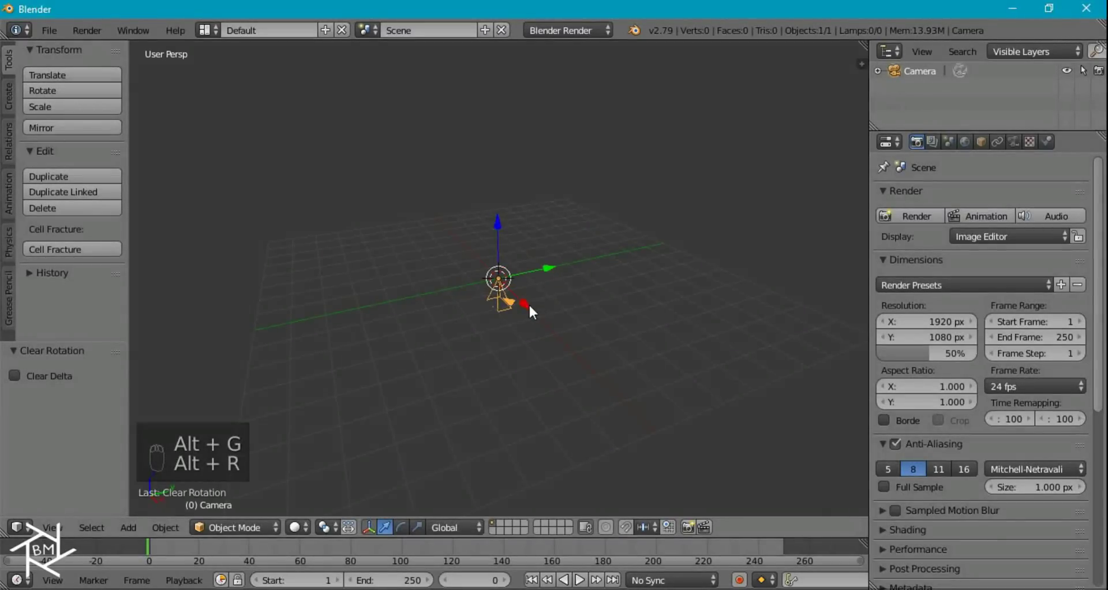
{"action": "key", "text": "g"}
{"action": "key", "text": "z"}
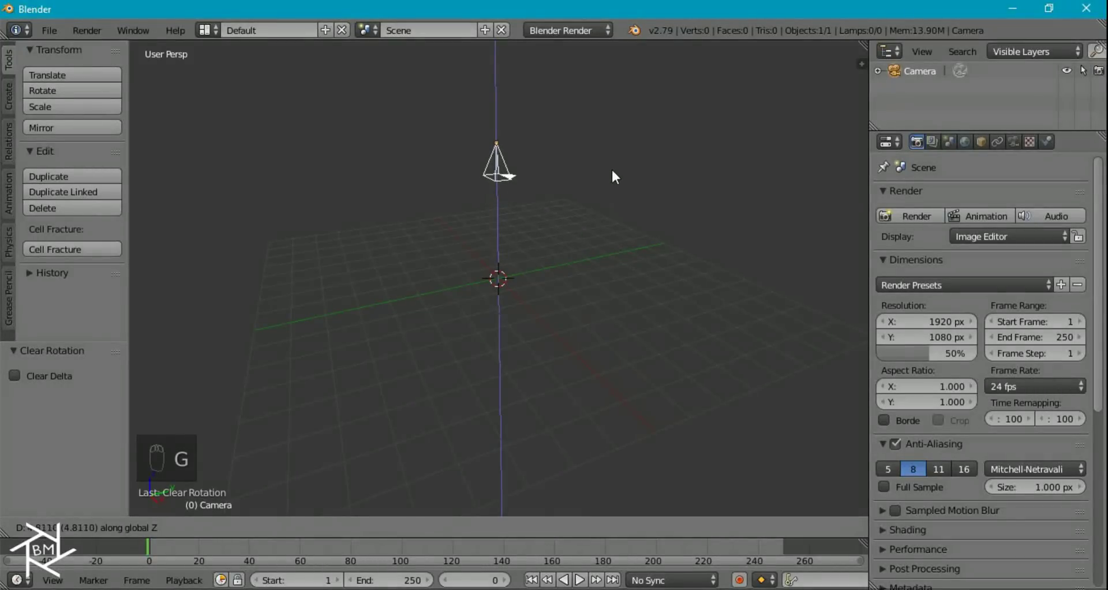
{"action": "type", "text": "10"}
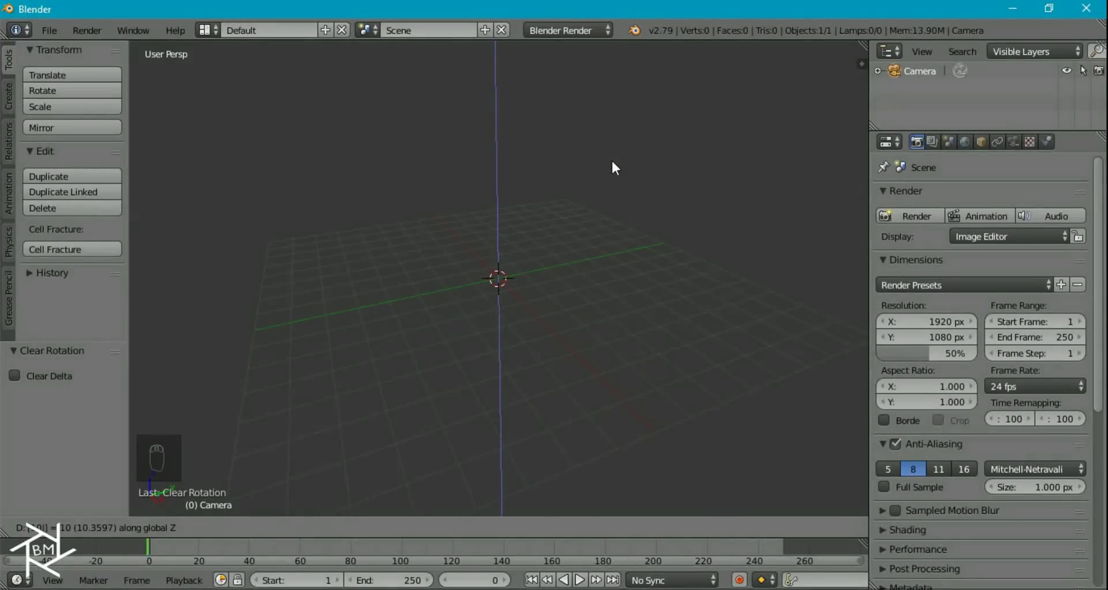
{"action": "key", "text": "Return"}
{"action": "scroll", "coordinate": [595, 205], "scroll_direction": "down", "scroll_amount": 4}
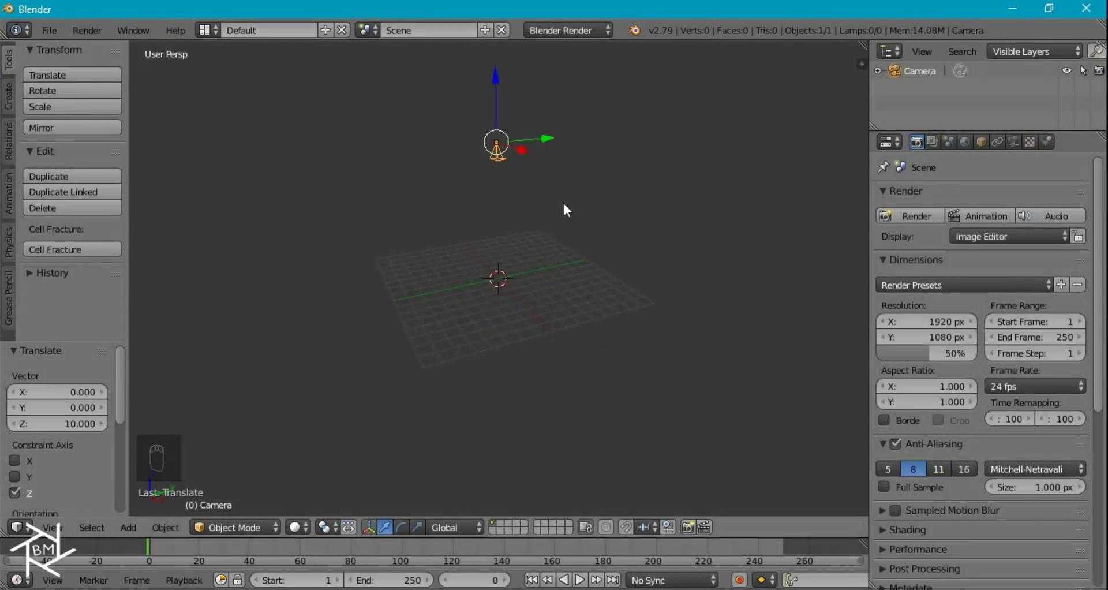
Step: Look through the camera and load the watermark logo image as a viewport background image
{"action": "key", "text": "KP_0"}
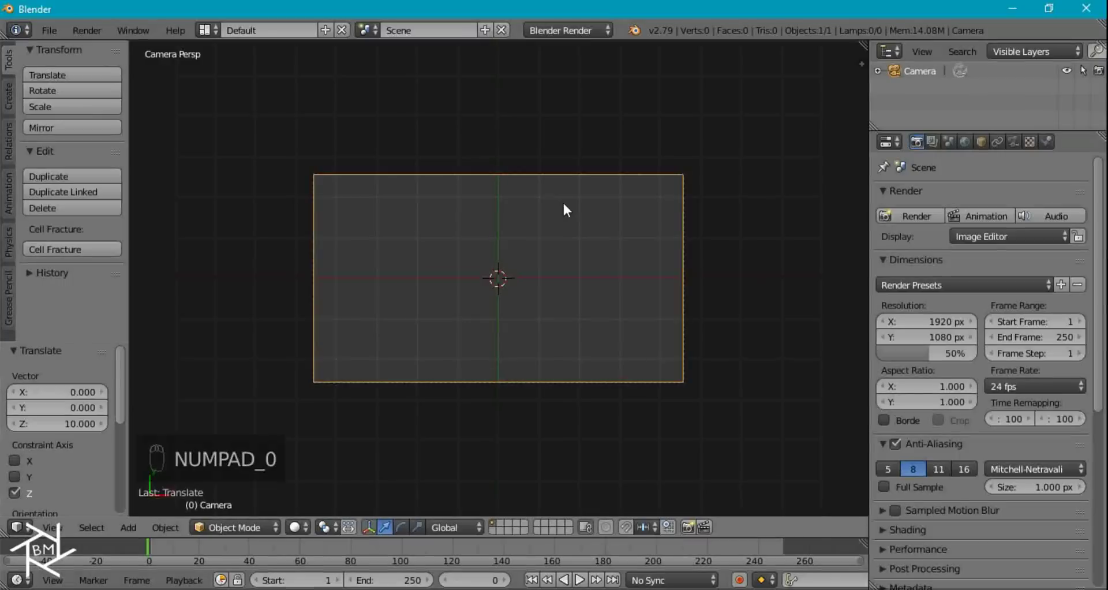
{"action": "key", "text": "n"}
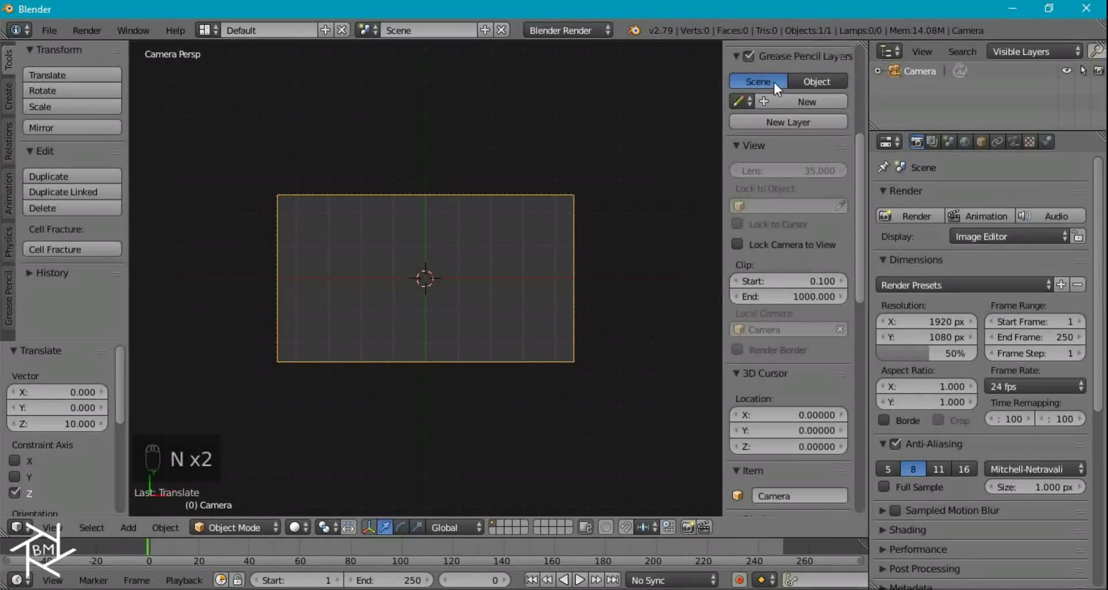
{"action": "scroll", "coordinate": [819, 282], "scroll_direction": "down", "scroll_amount": 10}
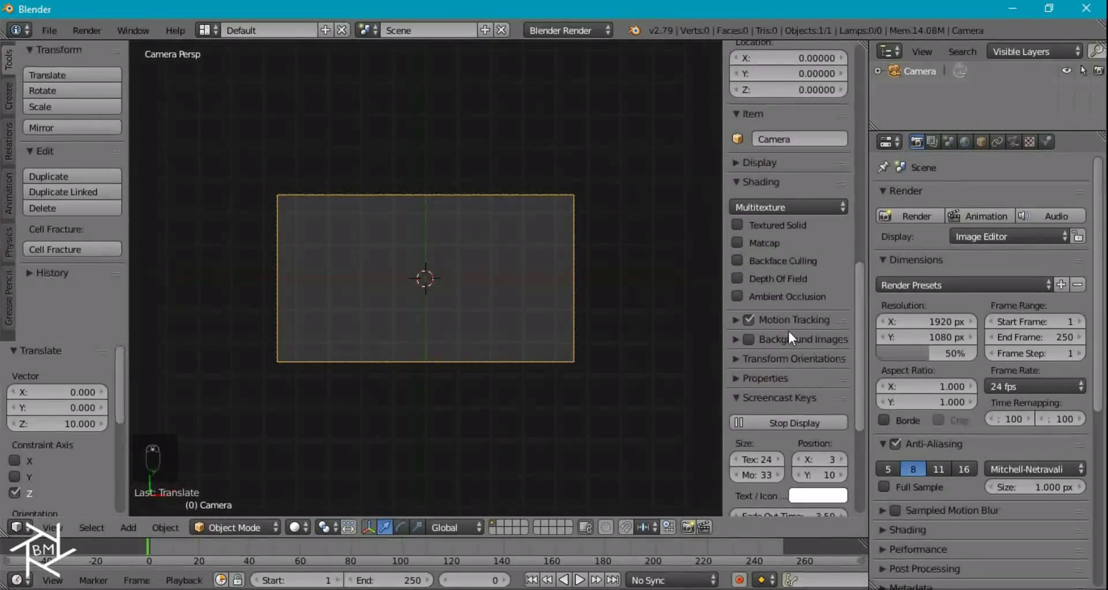
{"action": "left_click", "coordinate": [794, 340]}
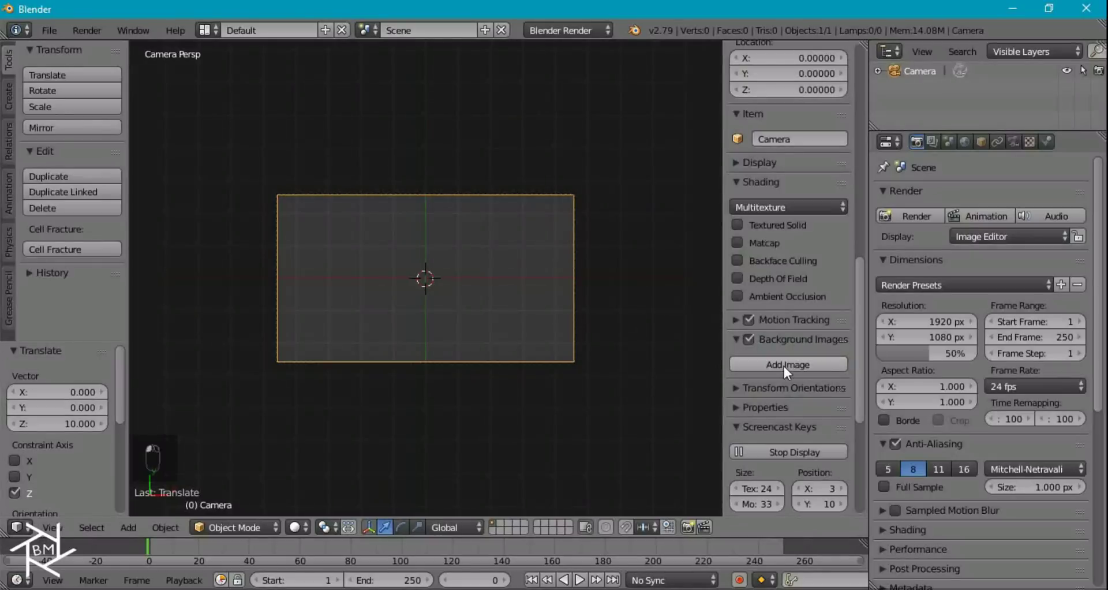
{"action": "left_click", "coordinate": [785, 366]}
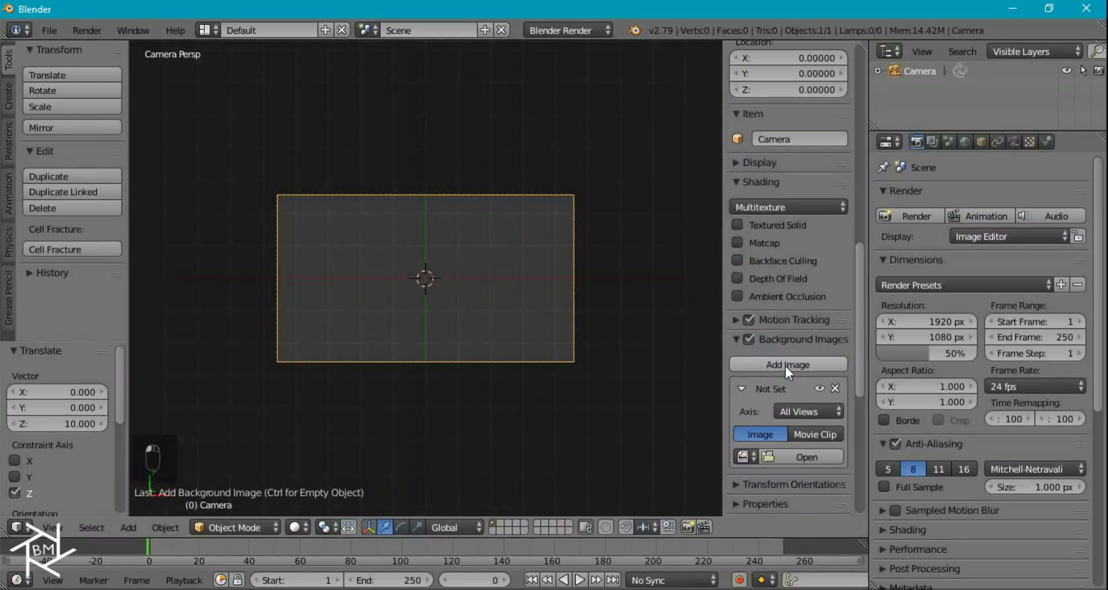
{"action": "left_click", "coordinate": [795, 456]}
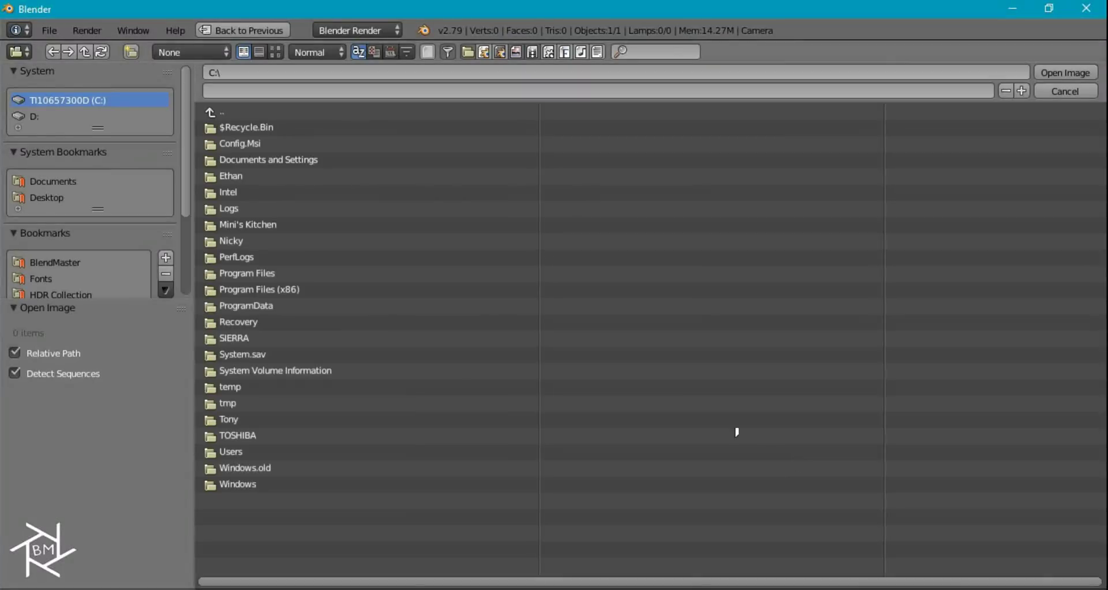
{"action": "scroll", "coordinate": [40, 239], "scroll_direction": "down", "scroll_amount": 3}
{"action": "left_click", "coordinate": [48, 240]}
{"action": "double_click", "coordinate": [330, 128]}
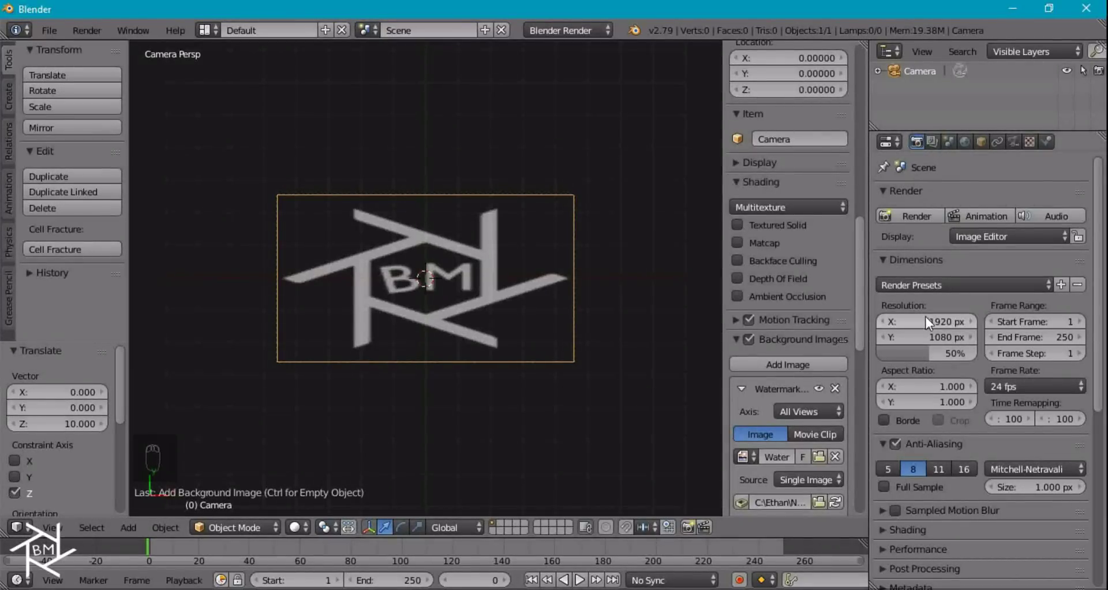
Step: Set the render's Y resolution to 1920 px so the camera frame is square
{"action": "left_click", "coordinate": [924, 335]}
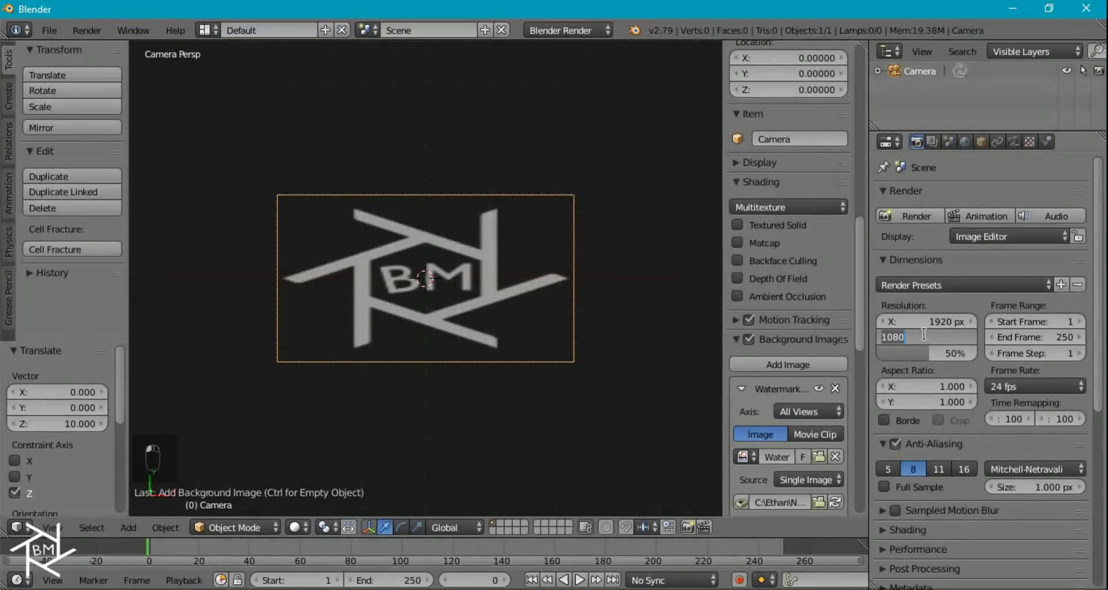
{"action": "type", "text": "19"}
{"action": "key", "text": "Return"}
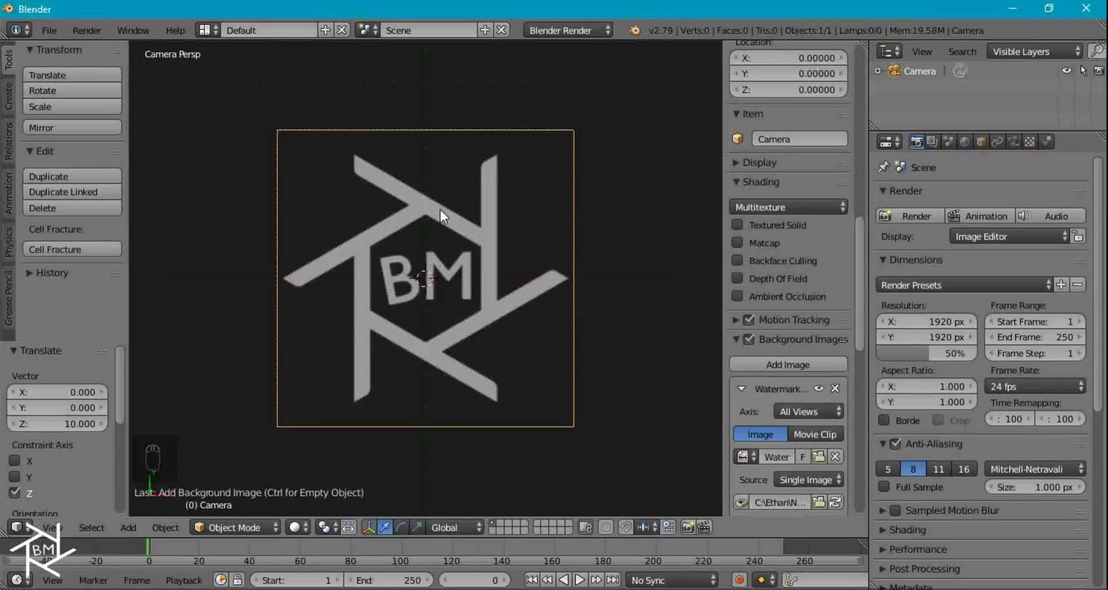
{"action": "key", "text": "n"}
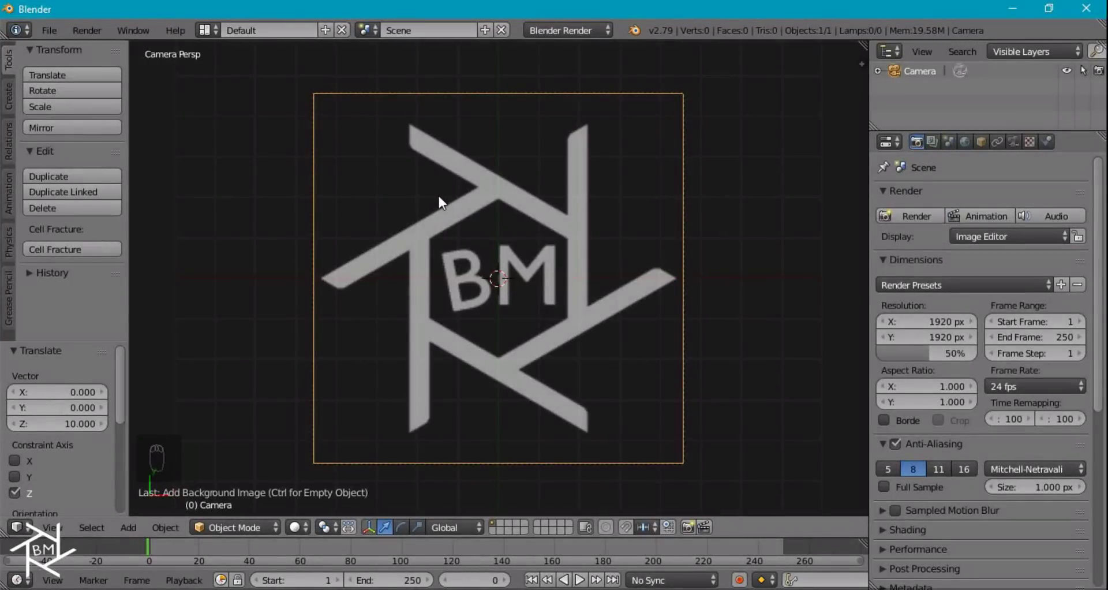
Step: Add a Bezier curve at the centre of the logo
{"action": "key", "text": "shift+a"}
{"action": "mouse_move", "coordinate": [433, 213]}
{"action": "left_click", "coordinate": [483, 213]}
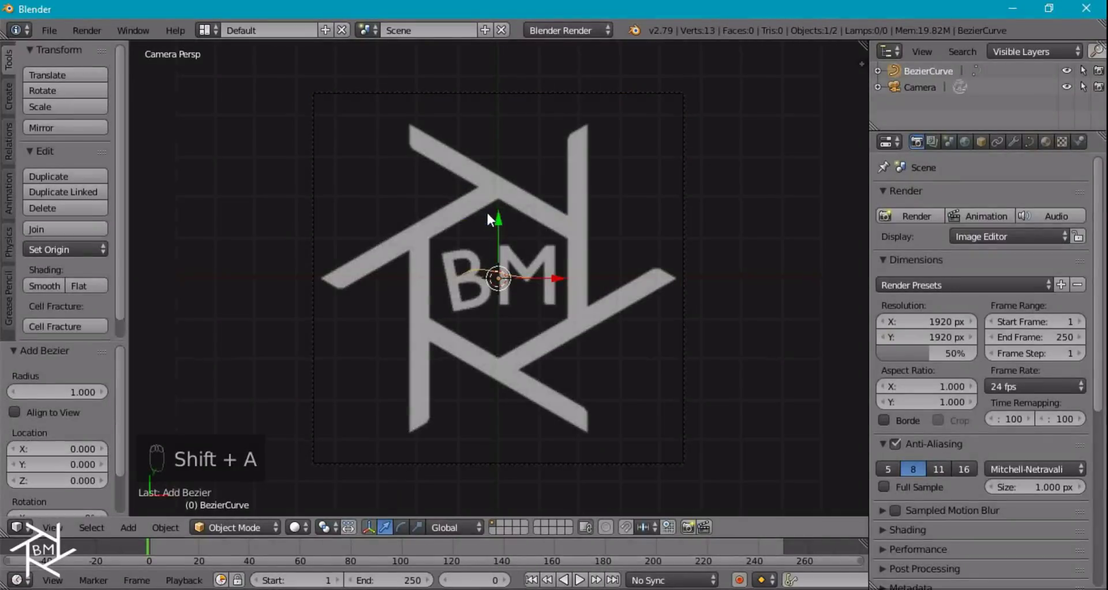
Step: Enter Edit Mode on the curve and set the handle type of all its points to Vector
{"action": "scroll", "coordinate": [497, 232], "scroll_direction": "up", "scroll_amount": 4}
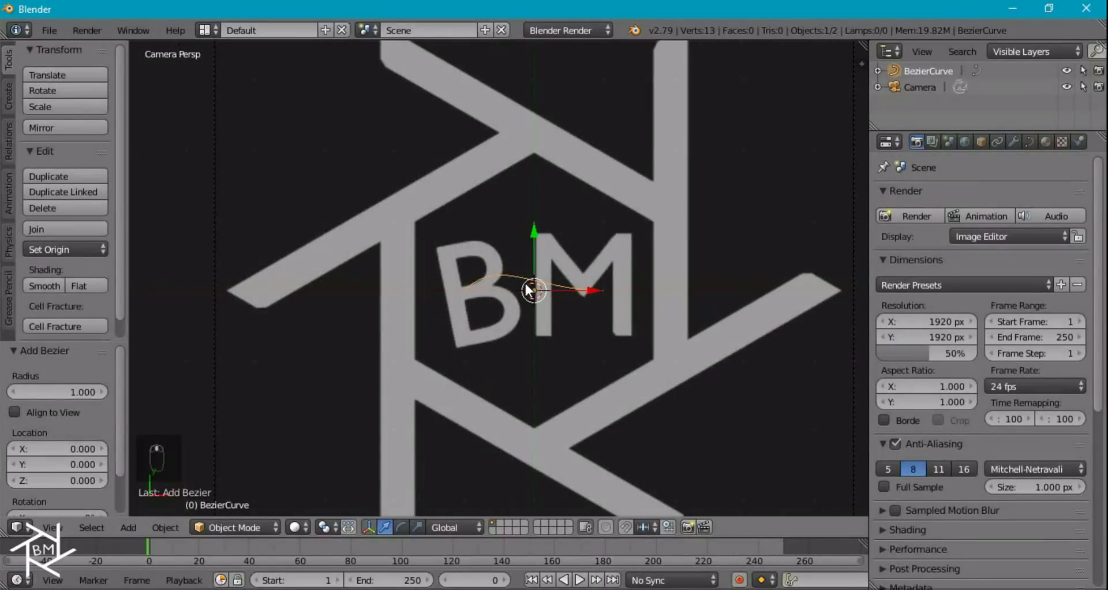
{"action": "key", "text": "Tab"}
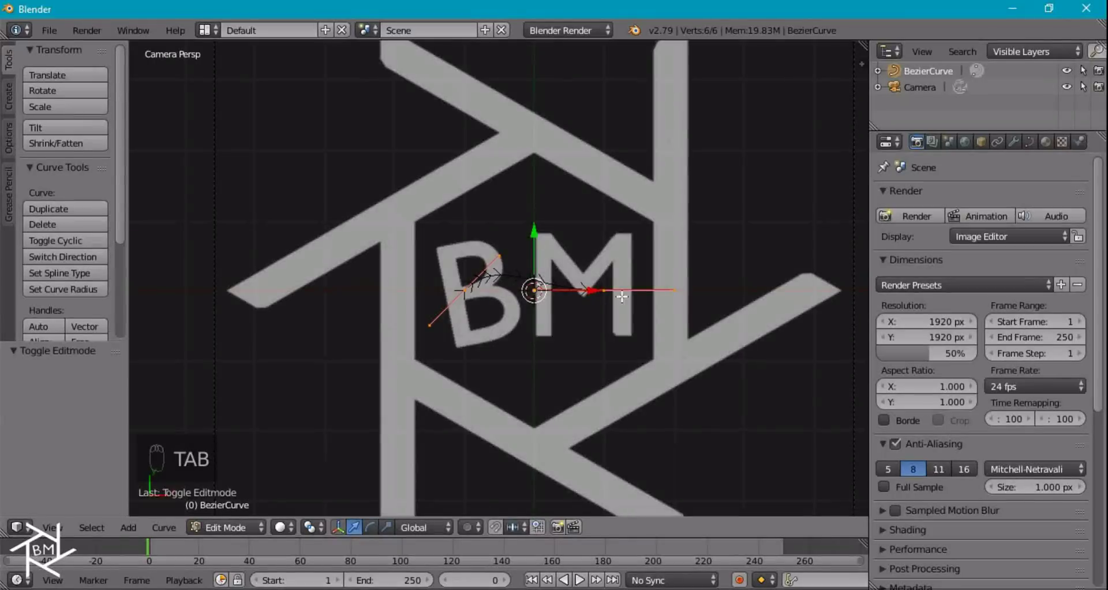
{"action": "key", "text": "a"}
{"action": "key", "text": "a"}
{"action": "key", "text": "a"}
{"action": "key", "text": "a"}
{"action": "key", "text": "v"}
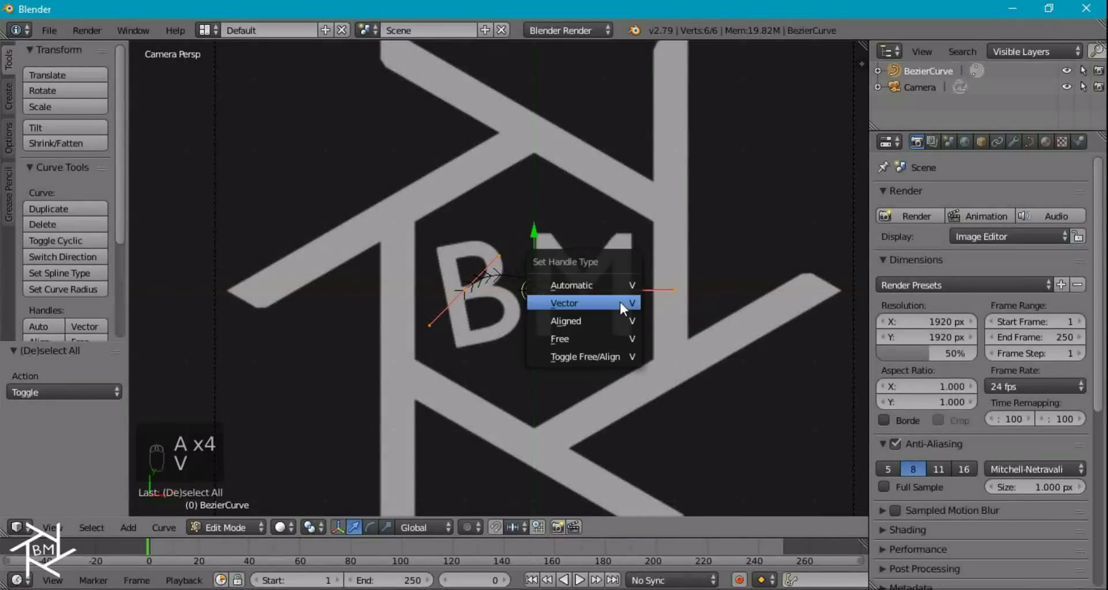
{"action": "left_click", "coordinate": [614, 300]}
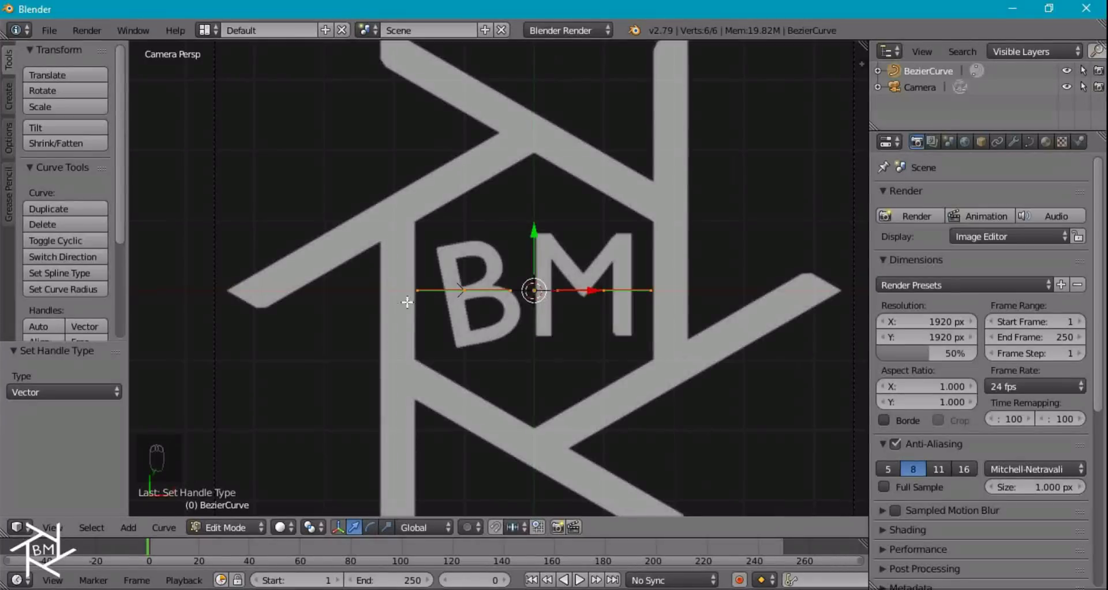
Step: Move the curve's two points onto the outer tip of the logo's left arm and its inner corner with the upper-left arm
{"action": "right_click", "coordinate": [465, 290]}
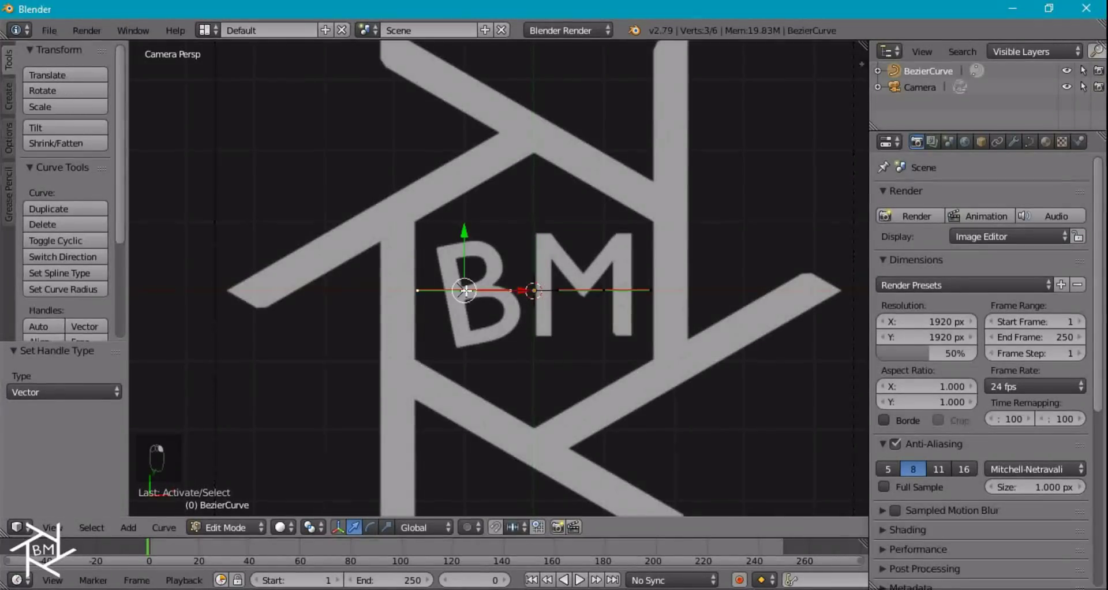
{"action": "middle_click_drag", "start_coordinate": [432, 284], "coordinate": [530, 307], "text": "shift"}
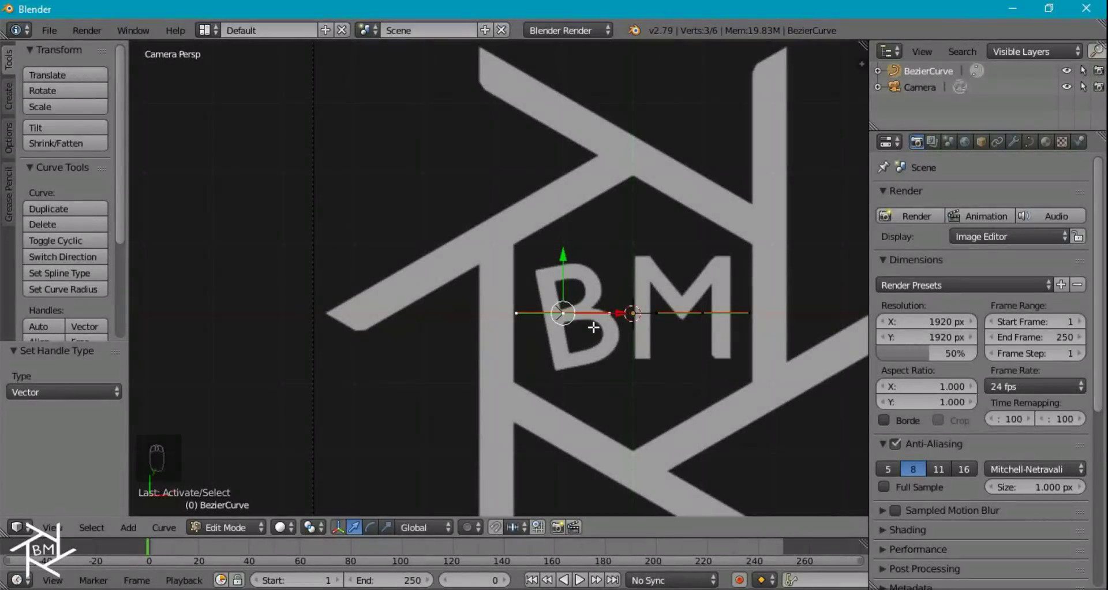
{"action": "key", "text": "g"}
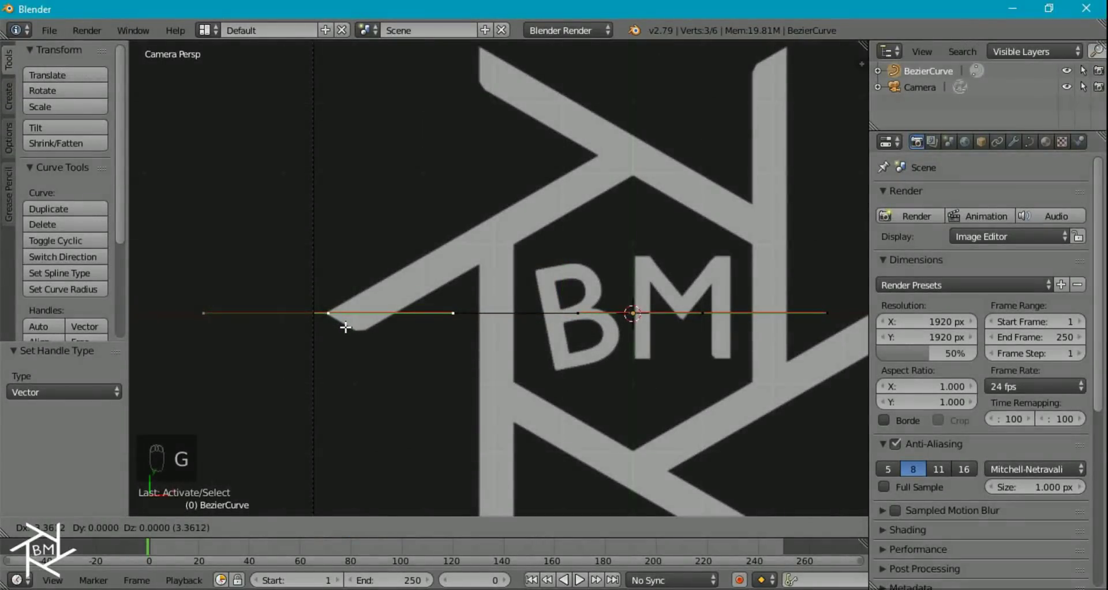
{"action": "left_click", "coordinate": [344, 327]}
{"action": "right_click", "coordinate": [699, 314]}
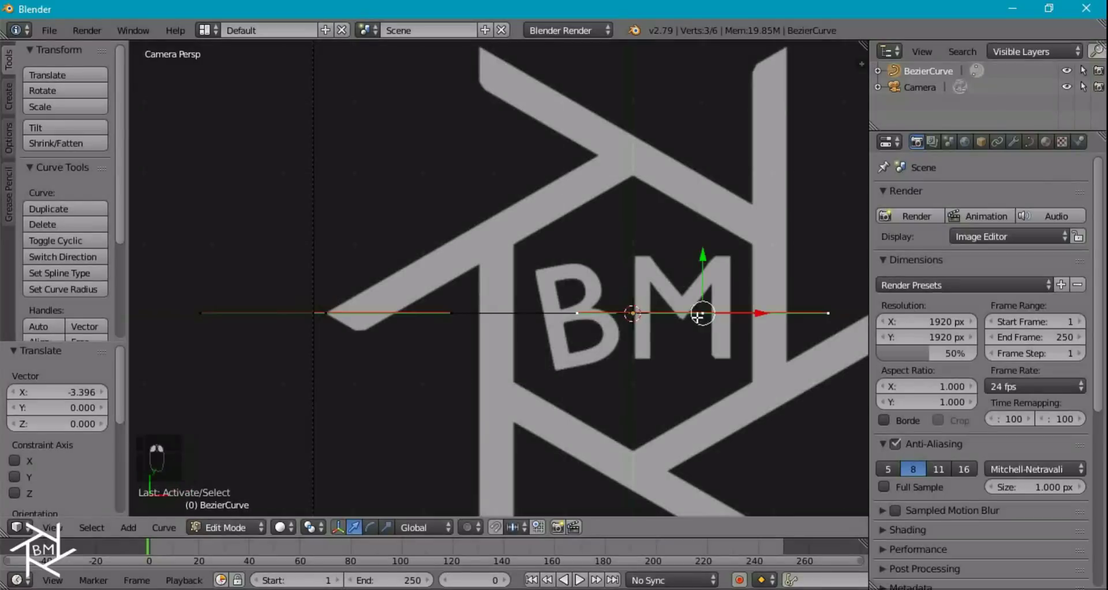
{"action": "key", "text": "g"}
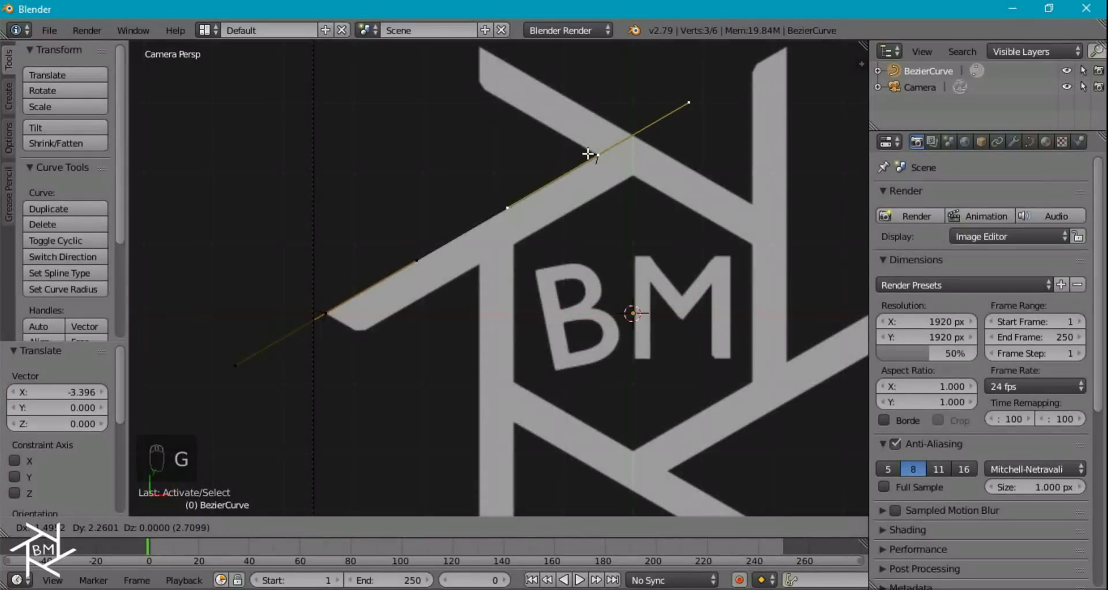
{"action": "left_click", "coordinate": [588, 154]}
Step: Extrude three curve points around the upper-left arm, ending at its corner with the upper-right vertical arm
{"action": "middle_click_drag", "start_coordinate": [638, 218], "coordinate": [570, 332], "text": "shift"}
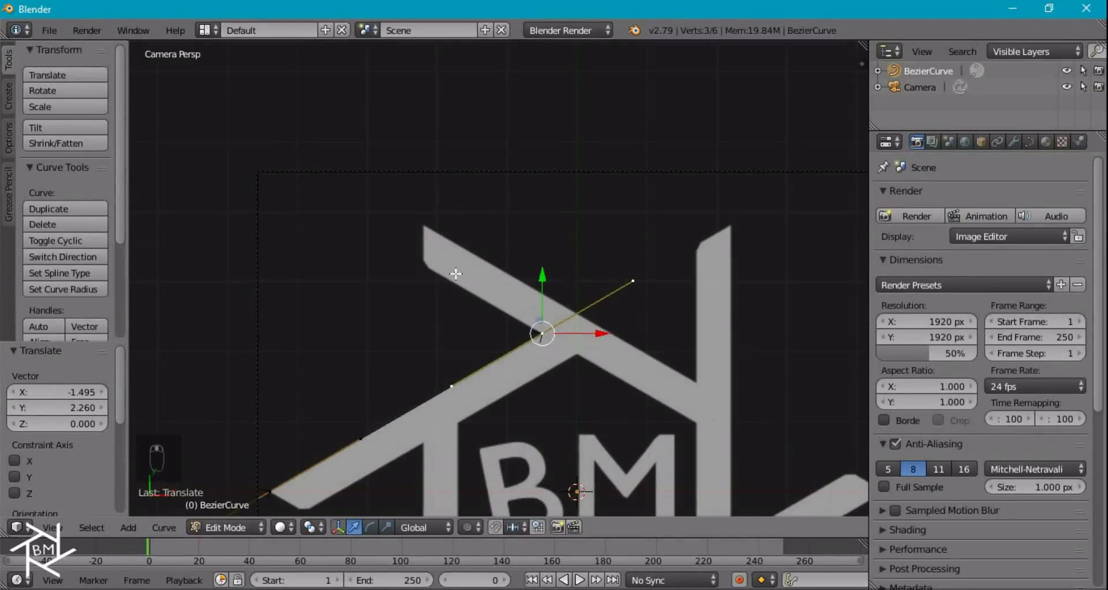
{"action": "key", "text": "e"}
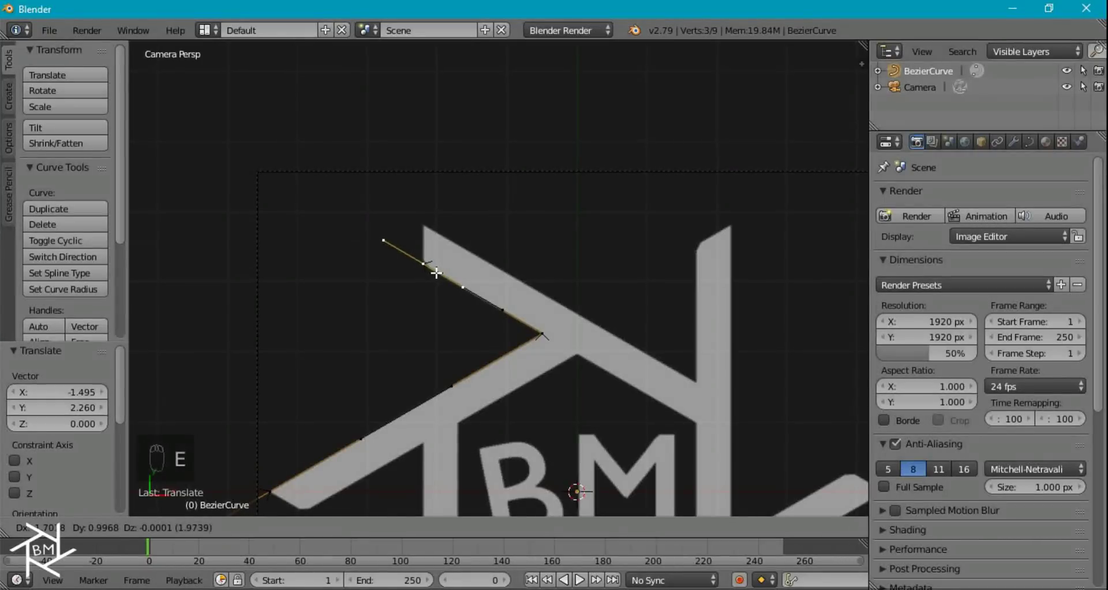
{"action": "left_click", "coordinate": [434, 270]}
{"action": "key", "text": "e"}
{"action": "left_click", "coordinate": [437, 232]}
{"action": "key", "text": "e"}
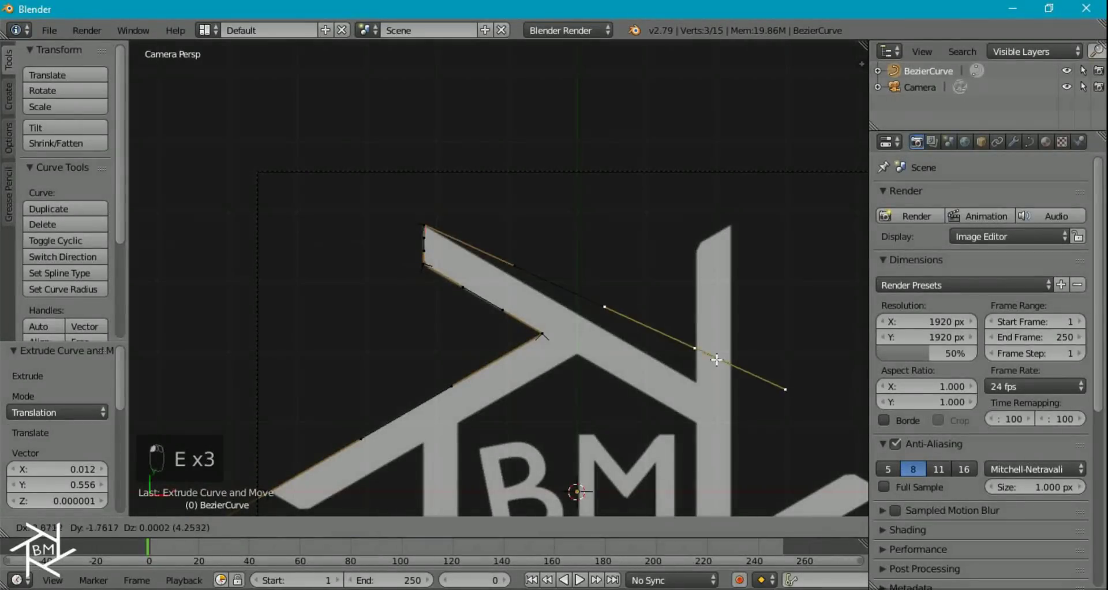
{"action": "left_click", "coordinate": [713, 391]}
Step: Extrude three curve points around the upper-right vertical arm, ending at its corner with the right diagonal arm
{"action": "key", "text": "e"}
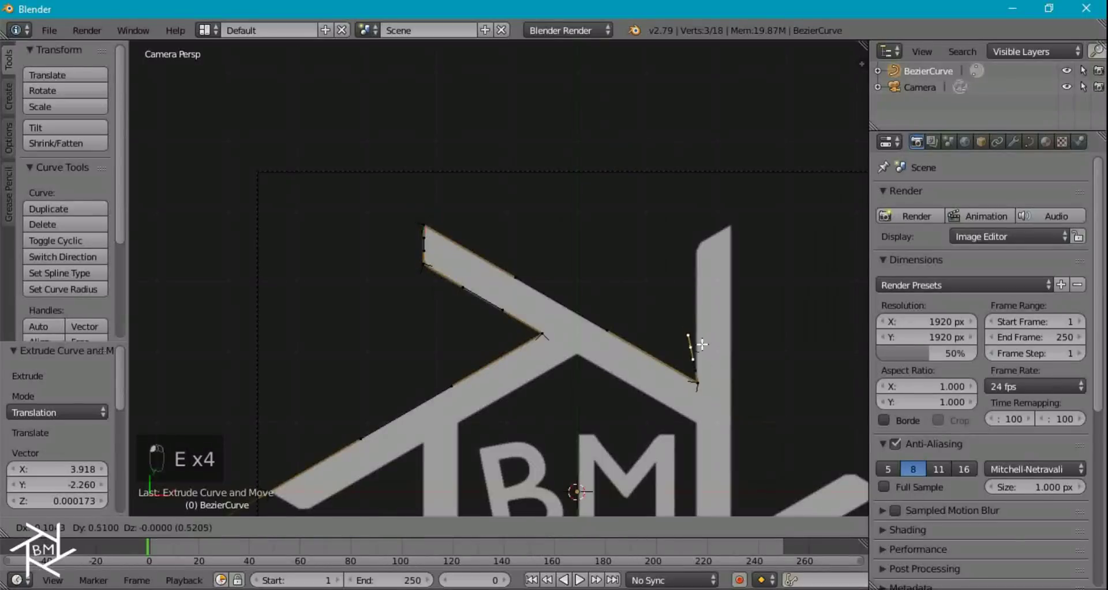
{"action": "left_click", "coordinate": [711, 253]}
{"action": "key", "text": "e"}
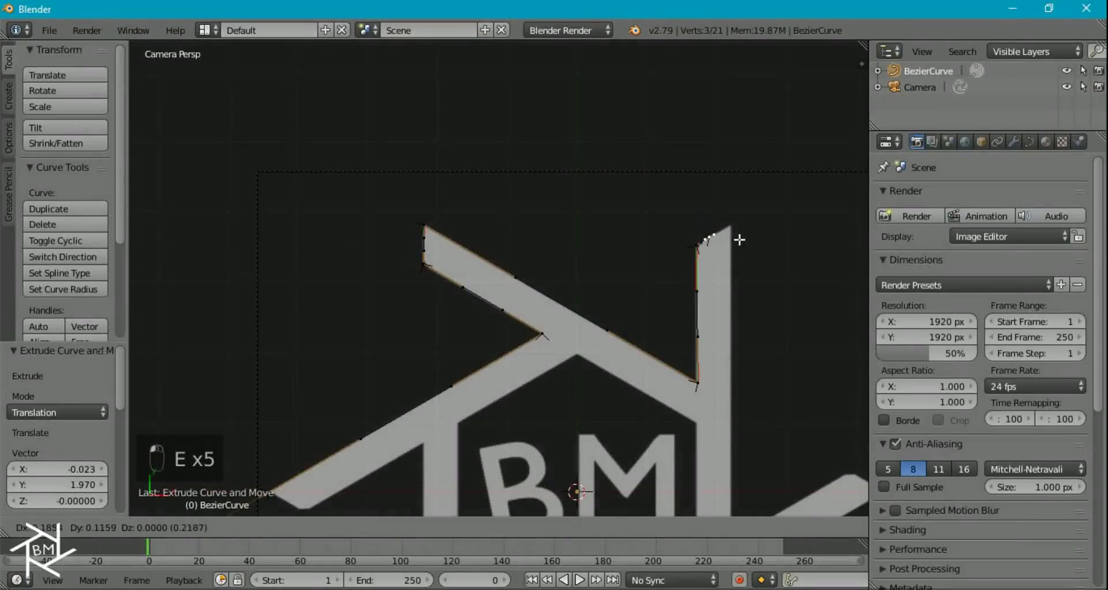
{"action": "left_click", "coordinate": [756, 231]}
{"action": "middle_click_drag", "start_coordinate": [766, 262], "coordinate": [710, 233], "text": "shift"}
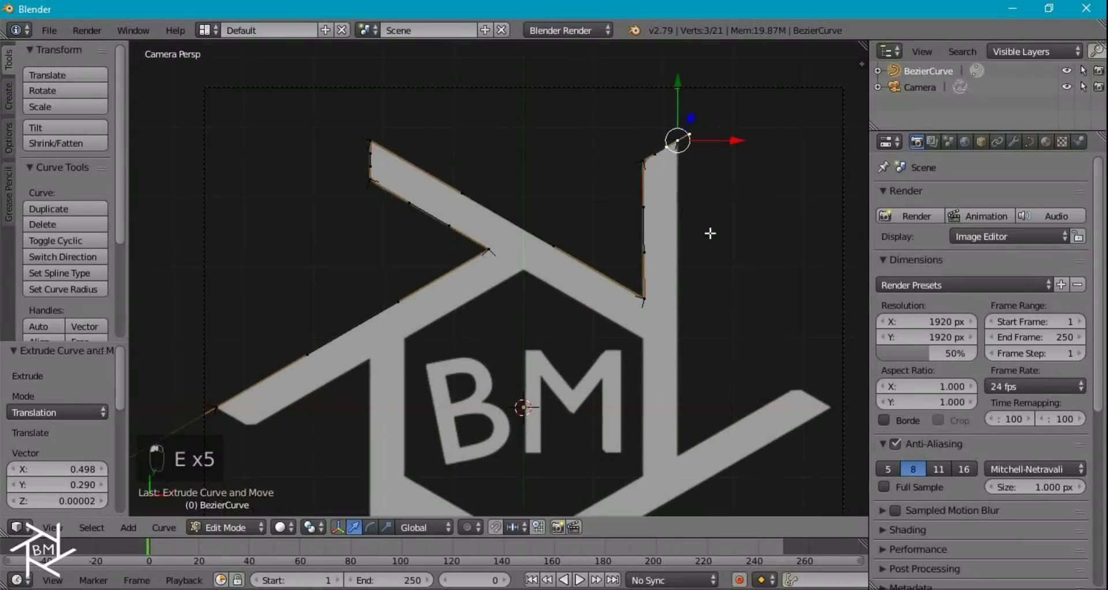
{"action": "key", "text": "e"}
{"action": "left_click", "coordinate": [692, 47]}
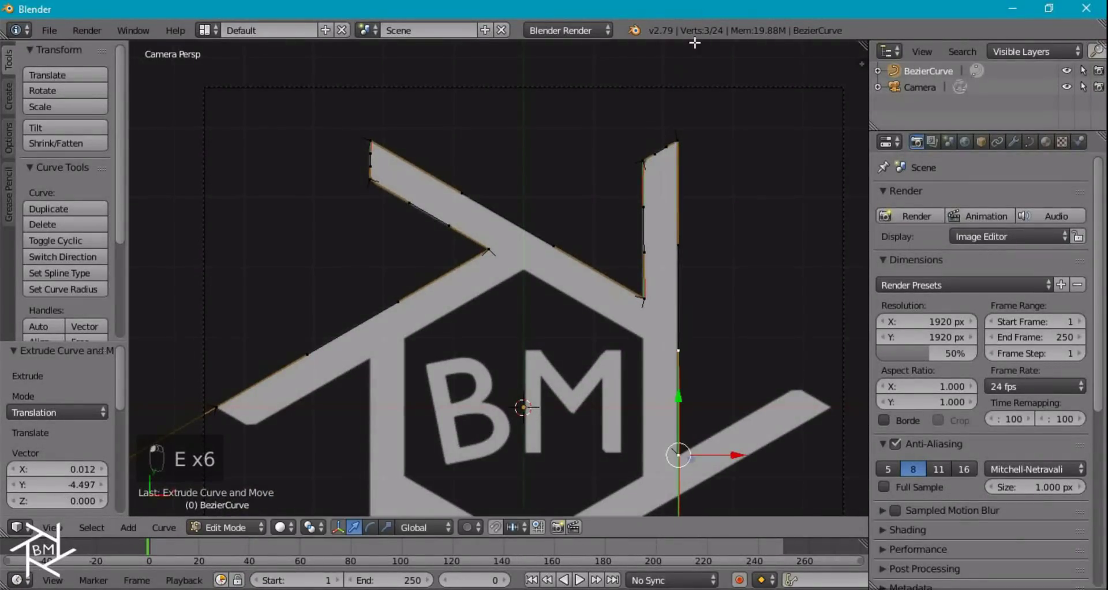
Step: Extrude three curve points around the right diagonal arm, ending at its inner corner with the lower-right arm
{"action": "middle_click_drag", "start_coordinate": [762, 254], "coordinate": [559, 207], "text": "shift"}
{"action": "key", "text": "e"}
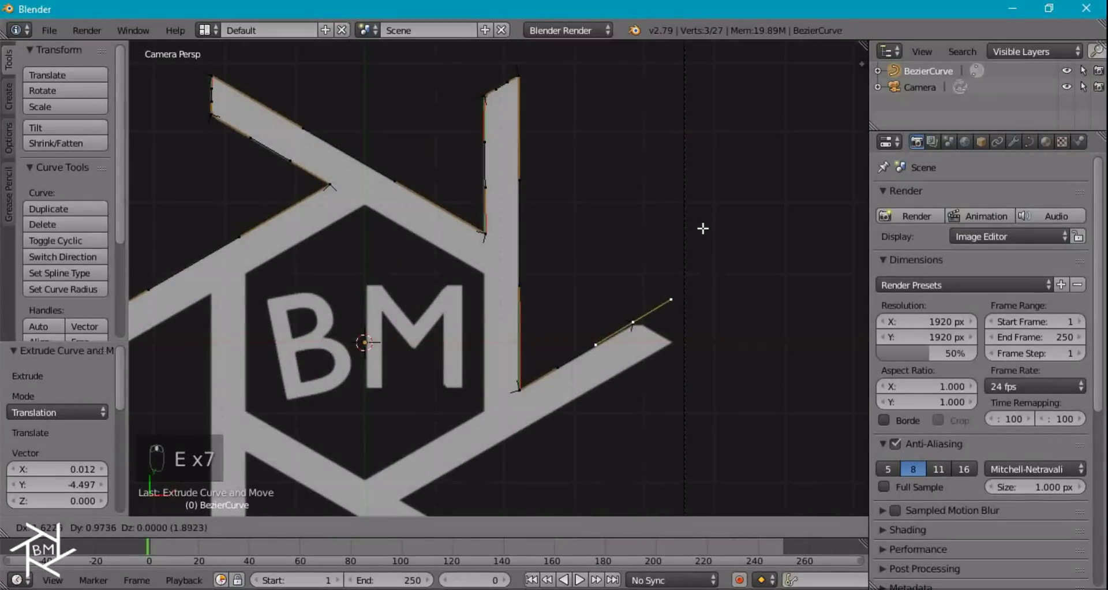
{"action": "left_click", "coordinate": [706, 229]}
{"action": "key", "text": "e"}
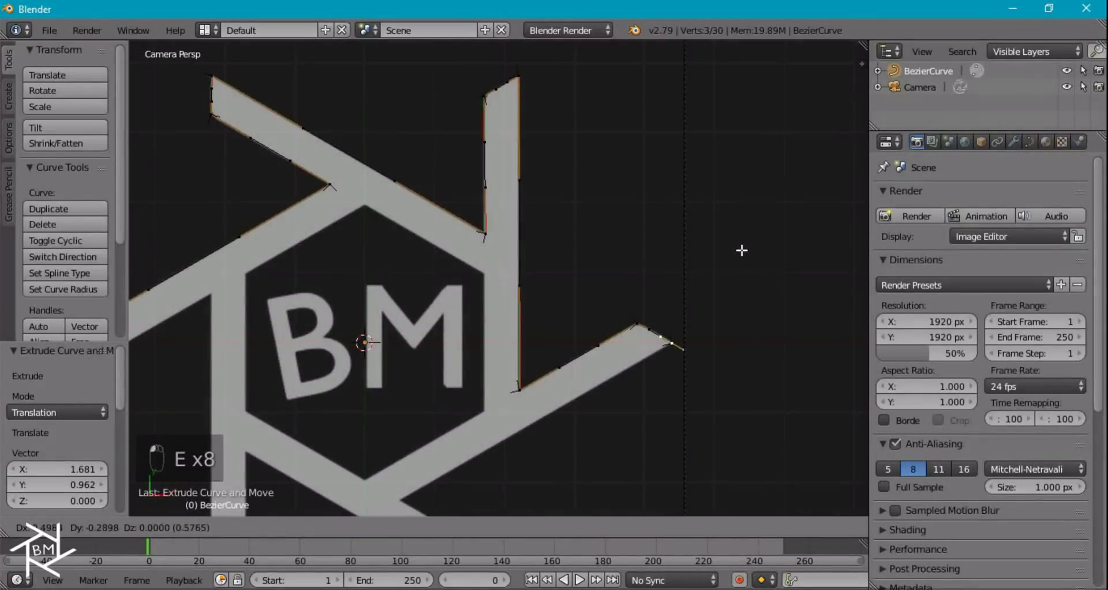
{"action": "left_click", "coordinate": [742, 249]}
{"action": "middle_click_drag", "start_coordinate": [705, 287], "coordinate": [729, 176], "text": "shift"}
{"action": "key", "text": "e"}
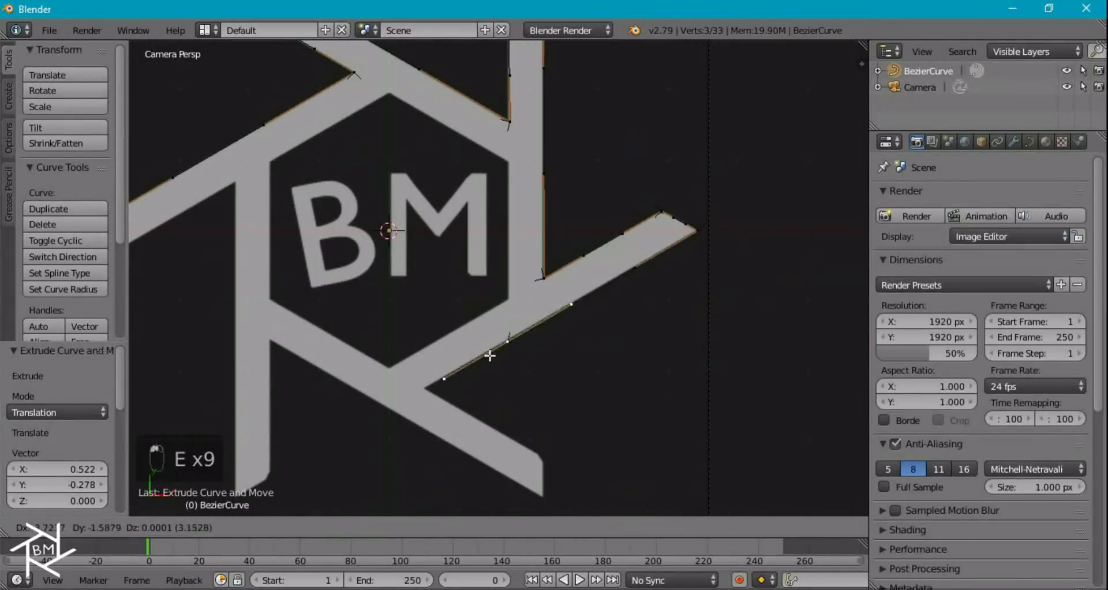
{"action": "left_click", "coordinate": [424, 391]}
Step: Extrude three curve points around the lower-right arm, ending at its inner corner with the lower-left vertical arm
{"action": "middle_click_drag", "start_coordinate": [427, 384], "coordinate": [417, 254], "text": "shift"}
{"action": "key", "text": "e"}
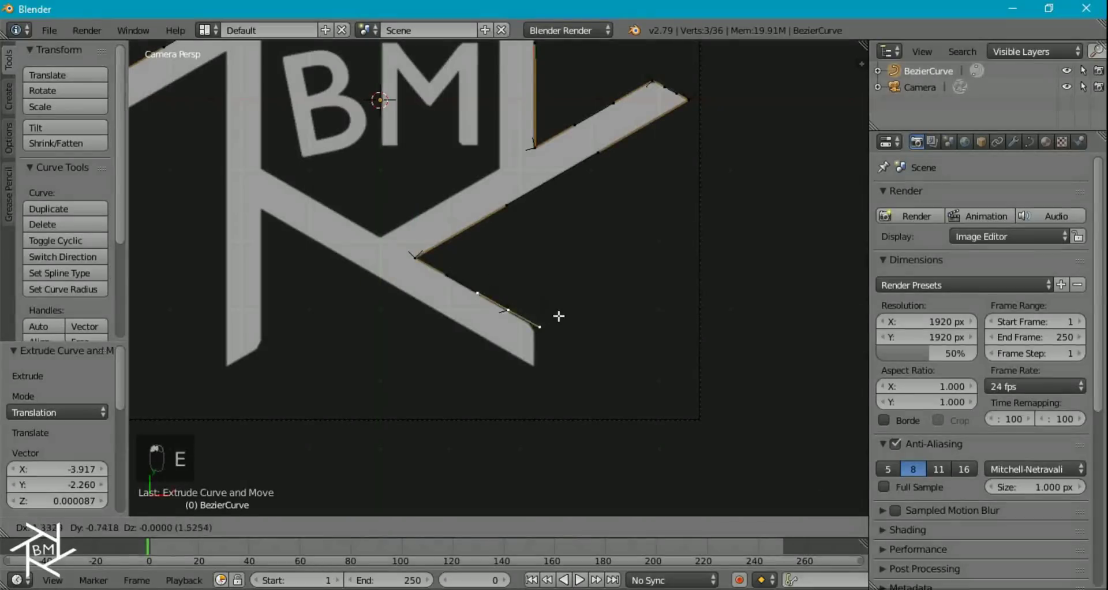
{"action": "left_click", "coordinate": [578, 327]}
{"action": "key", "text": "e"}
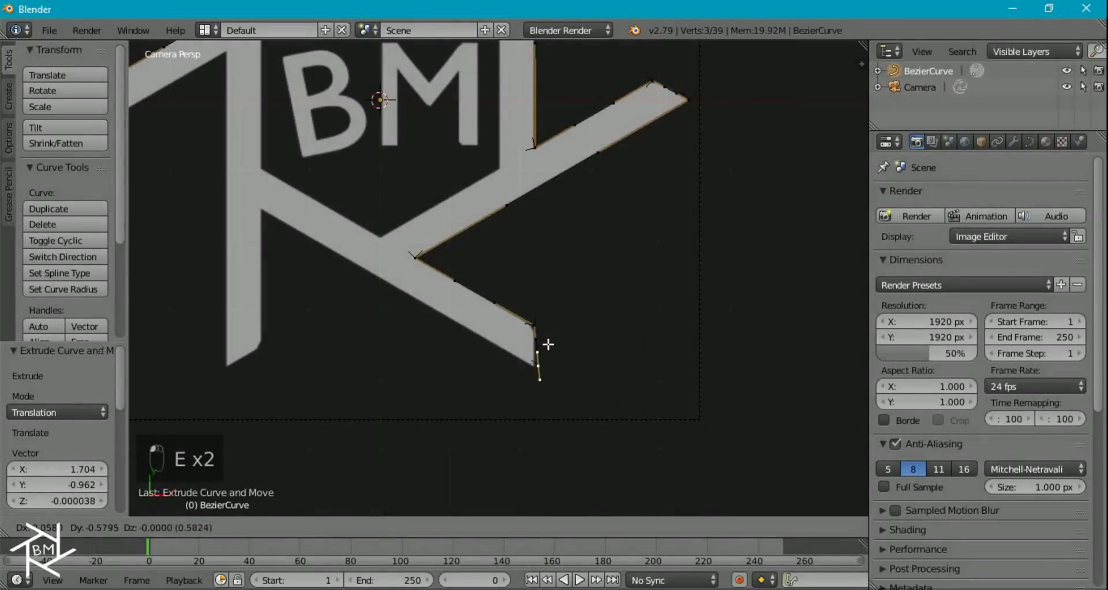
{"action": "left_click", "coordinate": [546, 345]}
{"action": "key", "text": "e"}
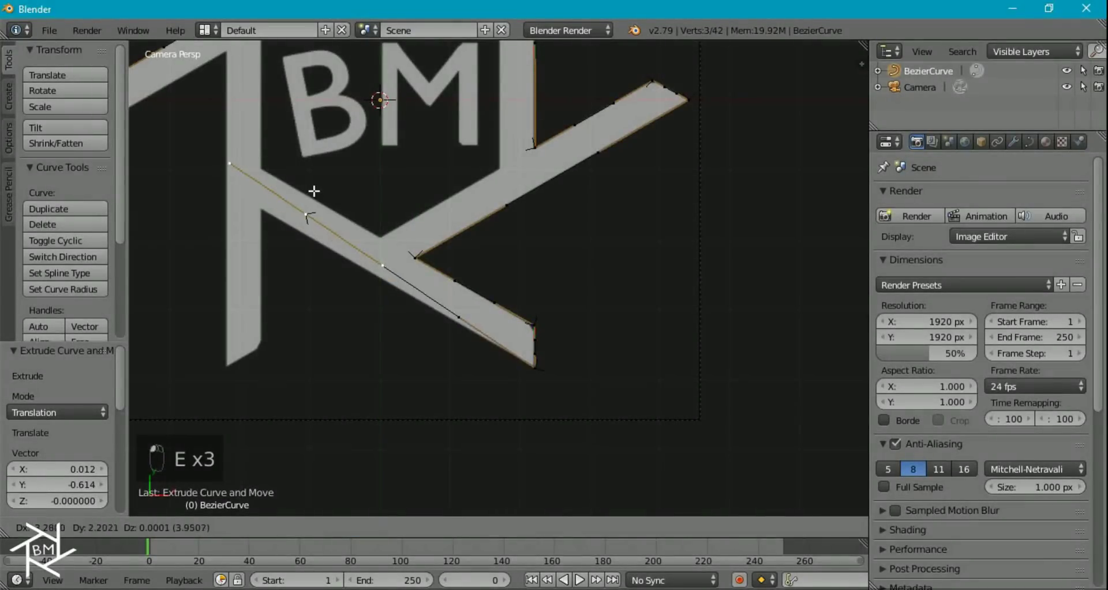
{"action": "left_click", "coordinate": [269, 190]}
Step: Extrude three curve points around the lower-left vertical arm, ending at its inner corner with the left arm
{"action": "key", "text": "e"}
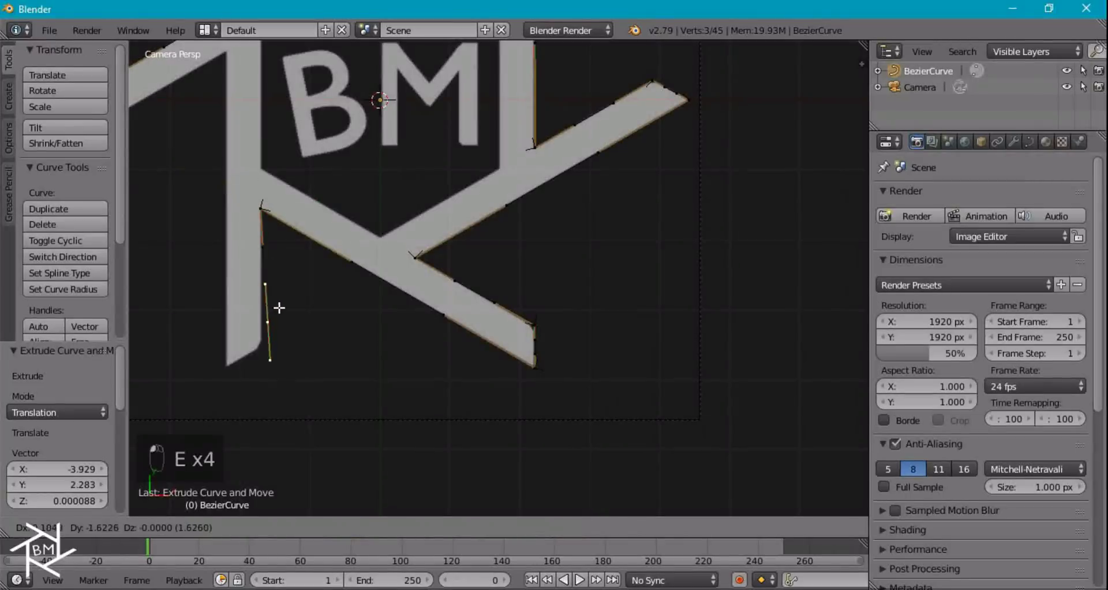
{"action": "left_click", "coordinate": [267, 341]}
{"action": "key", "text": "e"}
{"action": "left_click", "coordinate": [226, 364]}
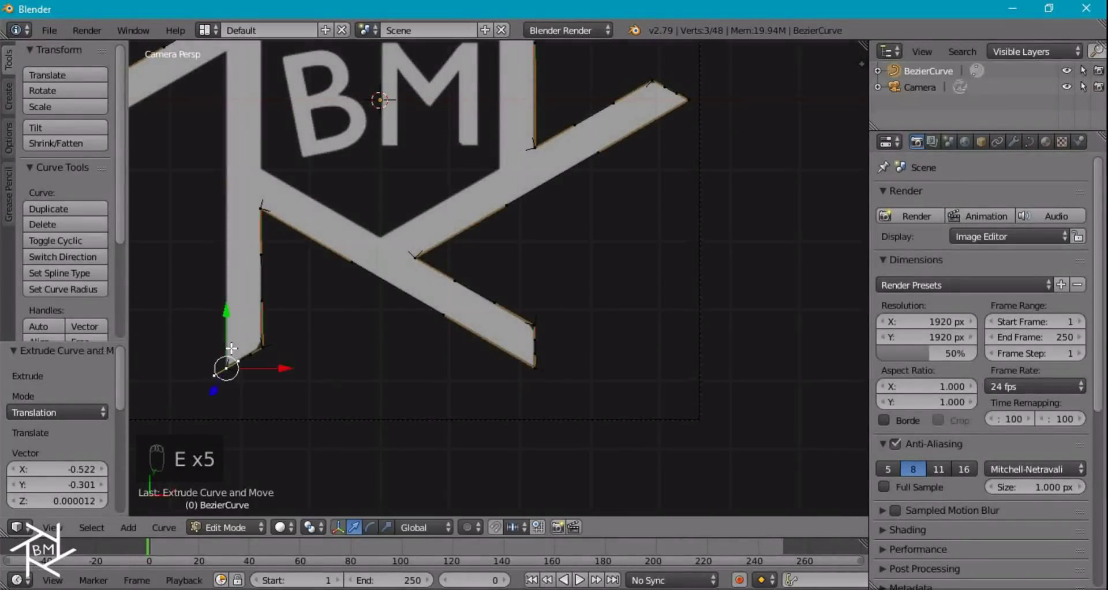
{"action": "scroll", "coordinate": [265, 288], "scroll_direction": "down", "scroll_amount": 3}
{"action": "key", "text": "e"}
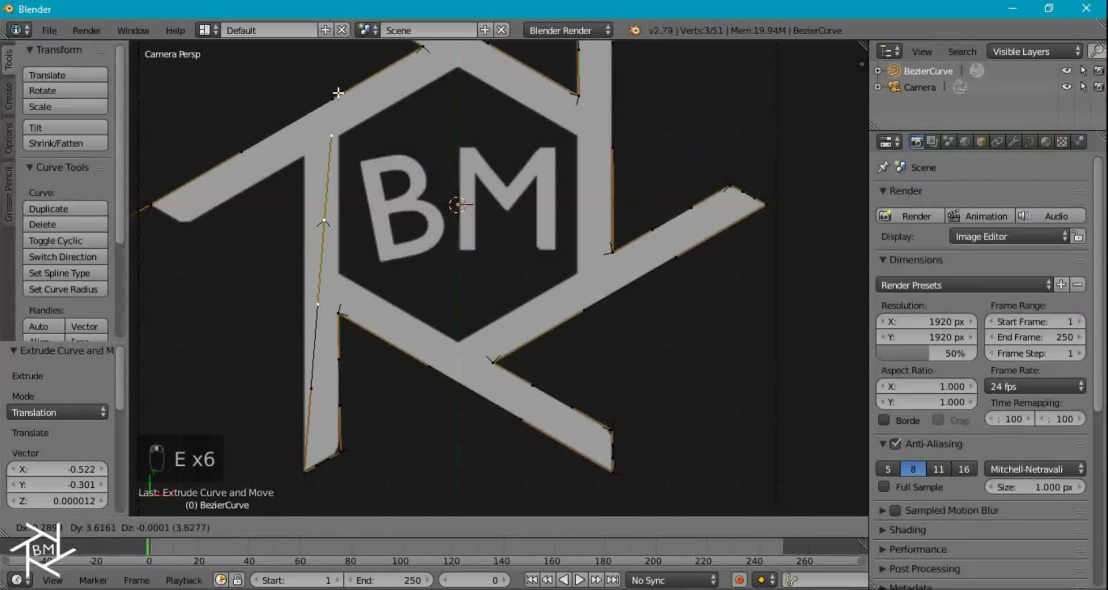
{"action": "left_click", "coordinate": [317, 500]}
Step: Extrude a final point to the lower corner of the left arm's end and close the outline by joining it to the starting point
{"action": "key", "text": "e"}
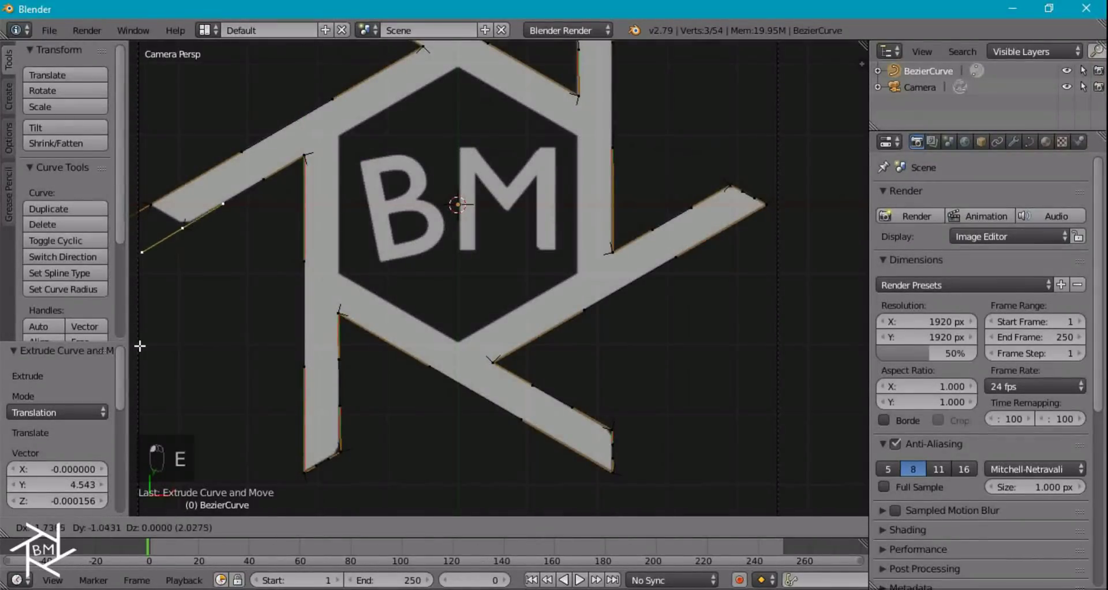
{"action": "left_click", "coordinate": [141, 344]}
{"action": "middle_click_drag", "start_coordinate": [199, 279], "coordinate": [388, 376], "text": "shift"}
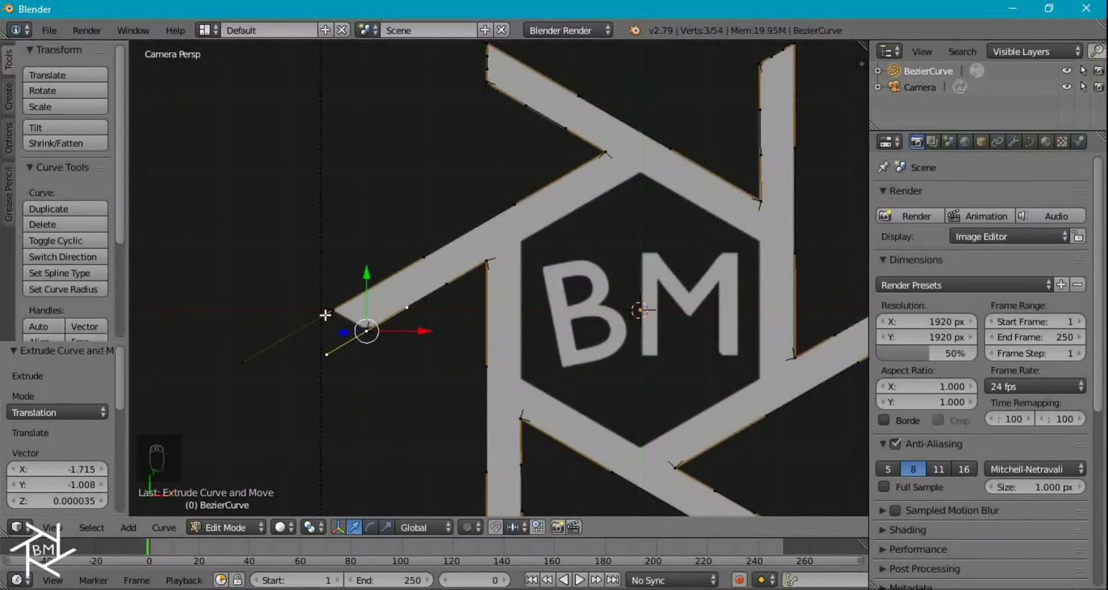
{"action": "right_click", "coordinate": [367, 331]}
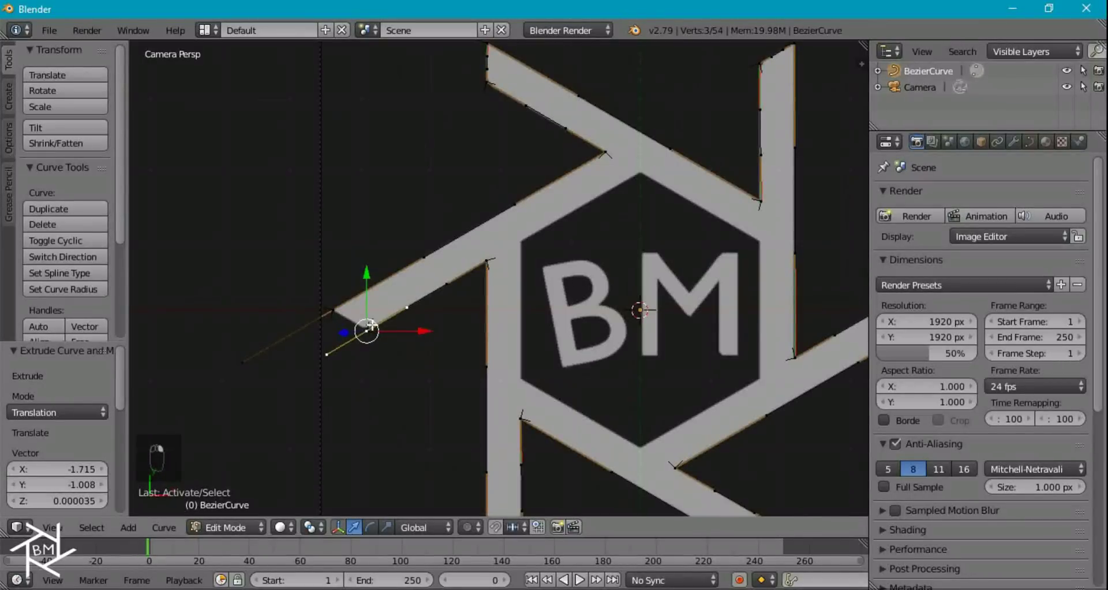
{"action": "right_click", "coordinate": [332, 312], "text": "shift"}
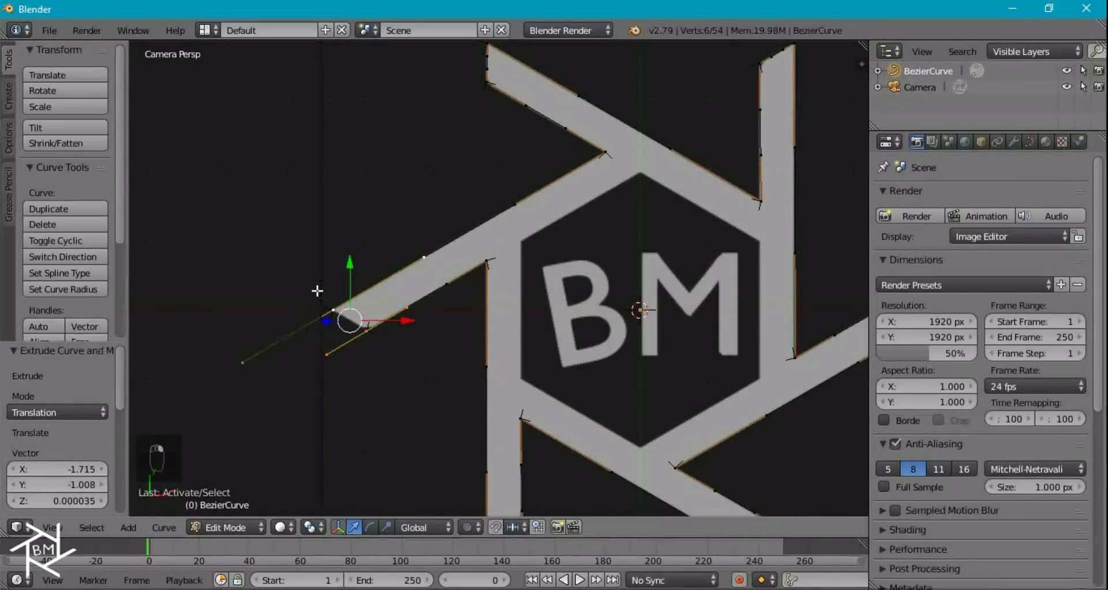
{"action": "key", "text": "f"}
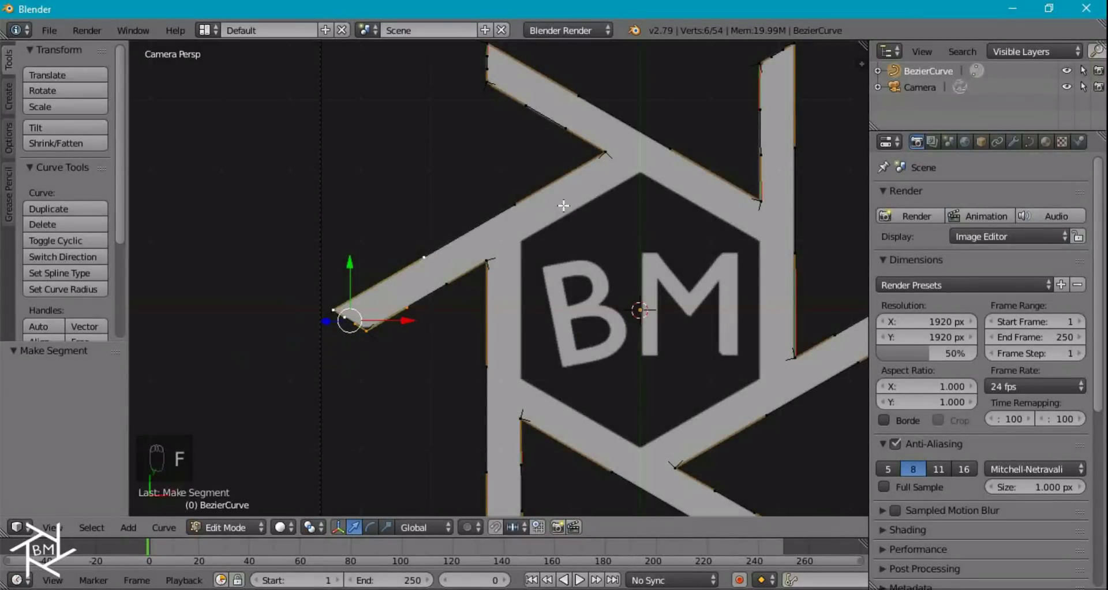
Step: Leave Edit Mode and check the traced outline with the background image temporarily hidden
{"action": "middle_click_drag", "start_coordinate": [566, 198], "coordinate": [485, 225], "text": "shift"}
{"action": "key", "text": "Tab"}
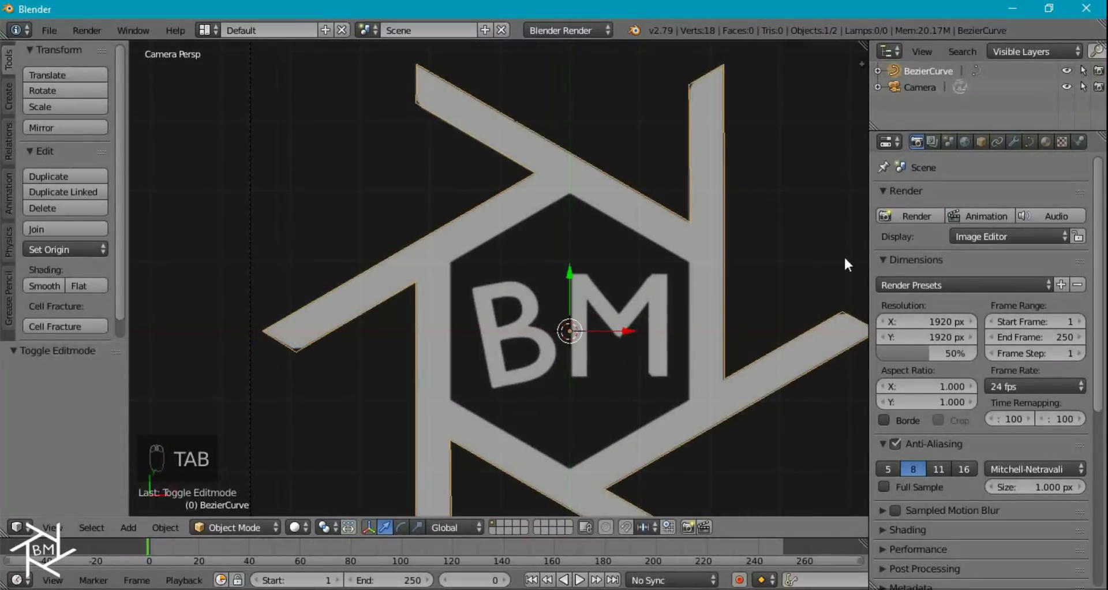
{"action": "key", "text": "n"}
{"action": "left_click", "coordinate": [749, 405]}
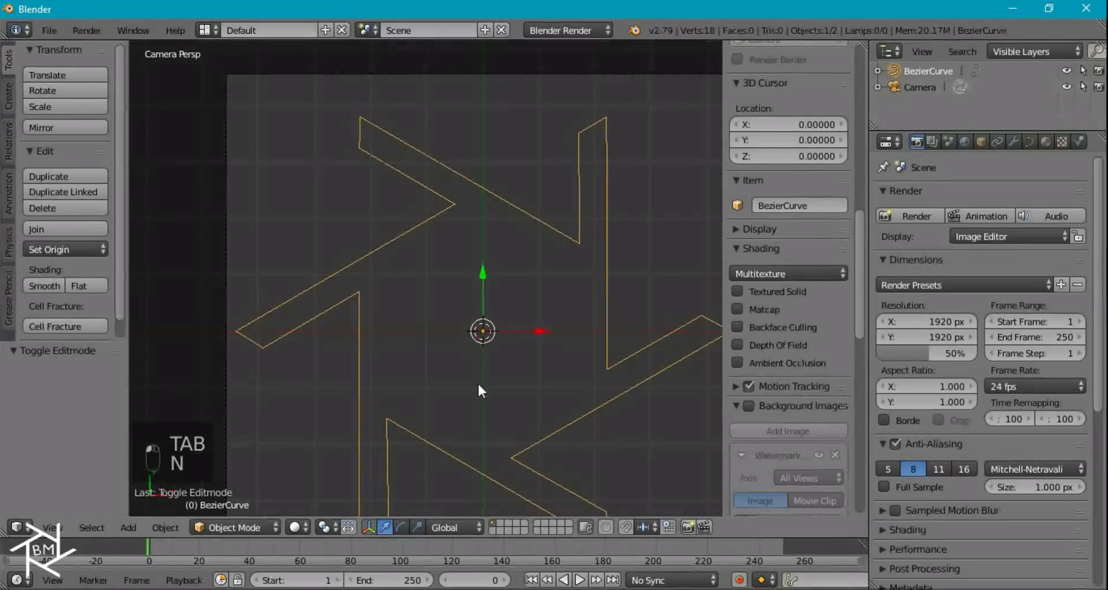
{"action": "scroll", "coordinate": [529, 226], "scroll_direction": "down", "scroll_amount": 3}
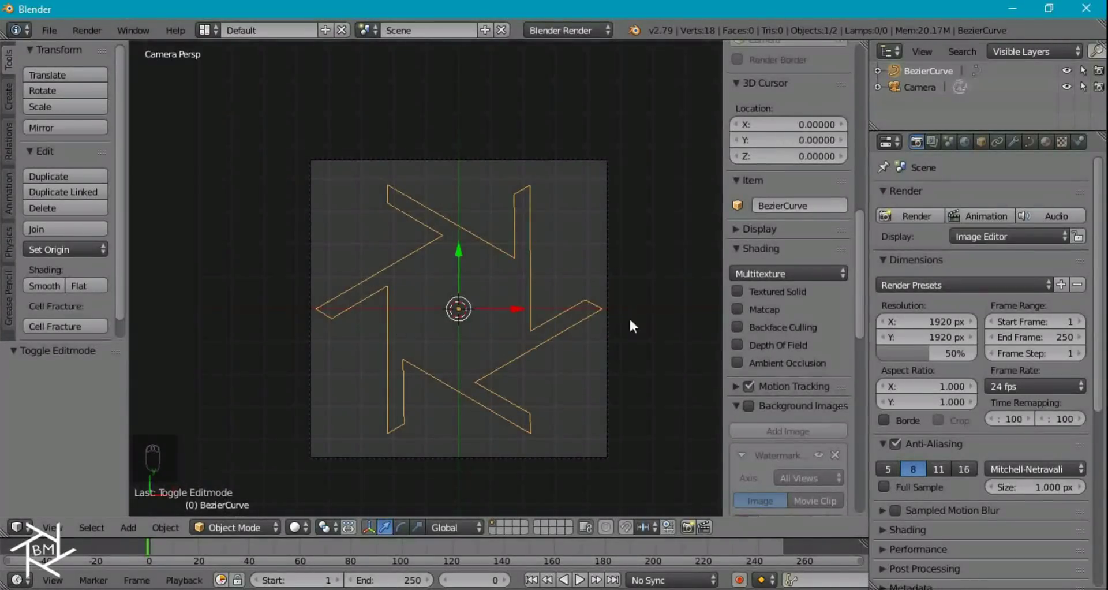
{"action": "left_click", "coordinate": [741, 404]}
{"action": "scroll", "coordinate": [400, 275], "scroll_direction": "up", "scroll_amount": 6}
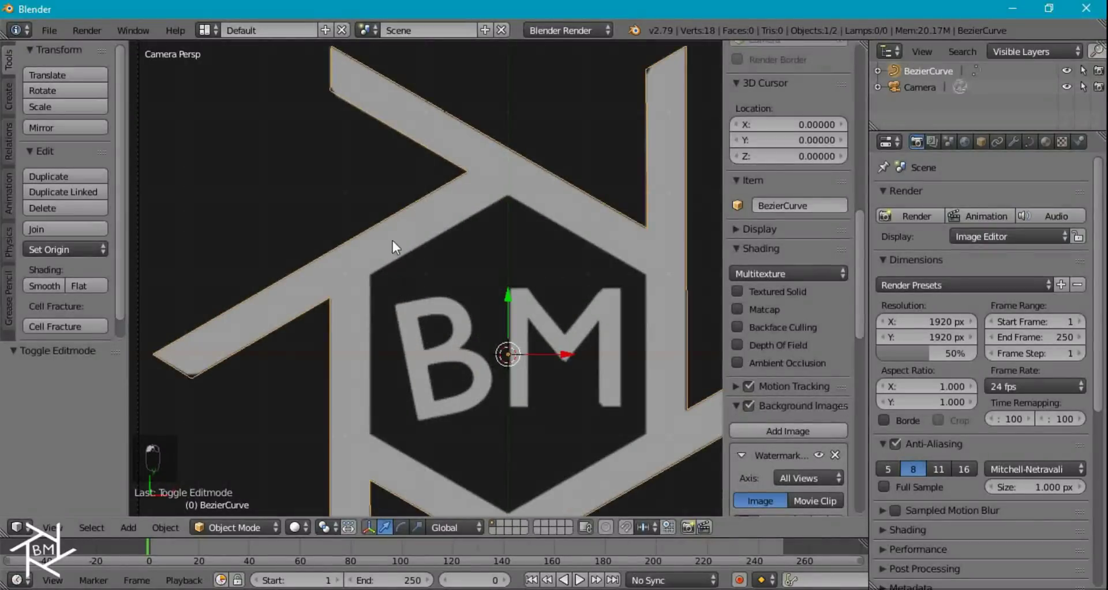
Step: In Edit Mode, duplicate the curve point at the left arm's tip onto the inner hexagon's upper-left corner
{"action": "key", "text": "Tab"}
{"action": "right_click", "coordinate": [152, 353]}
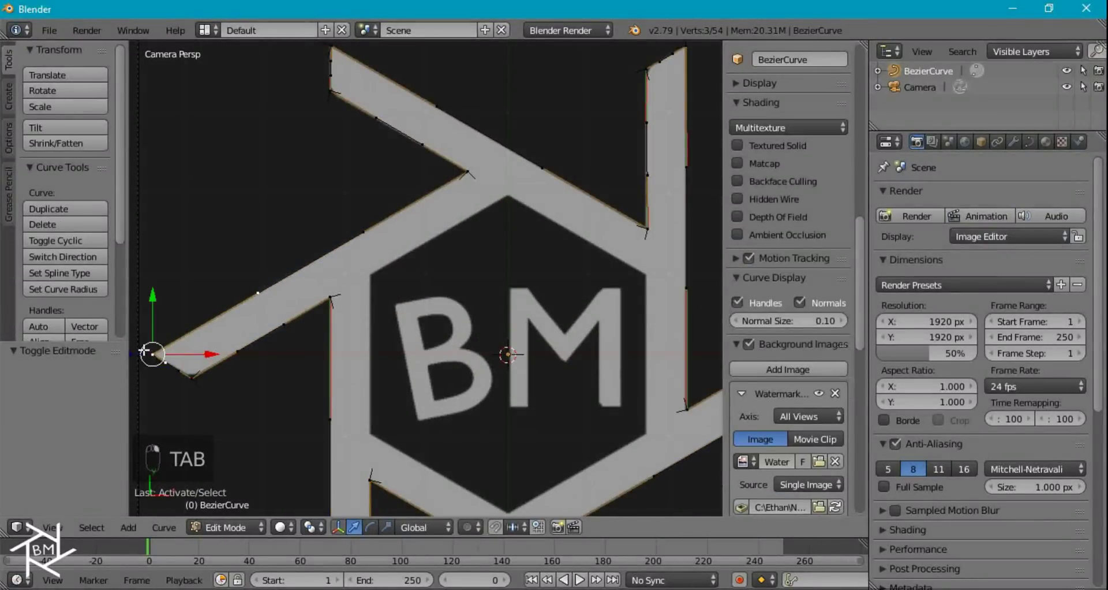
{"action": "key", "text": "shift+d"}
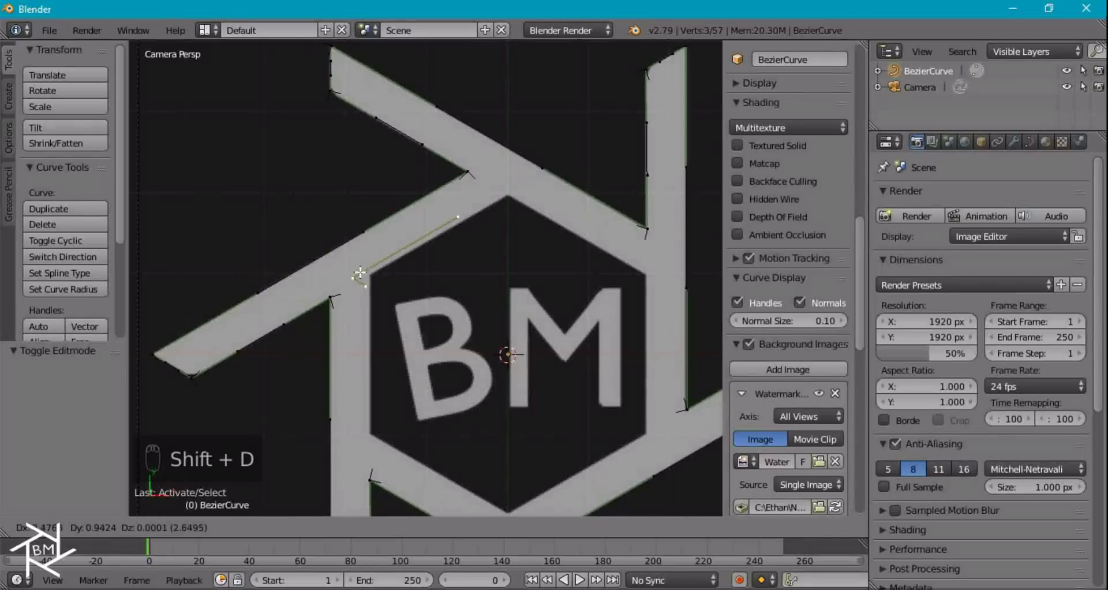
{"action": "left_click", "coordinate": [377, 270]}
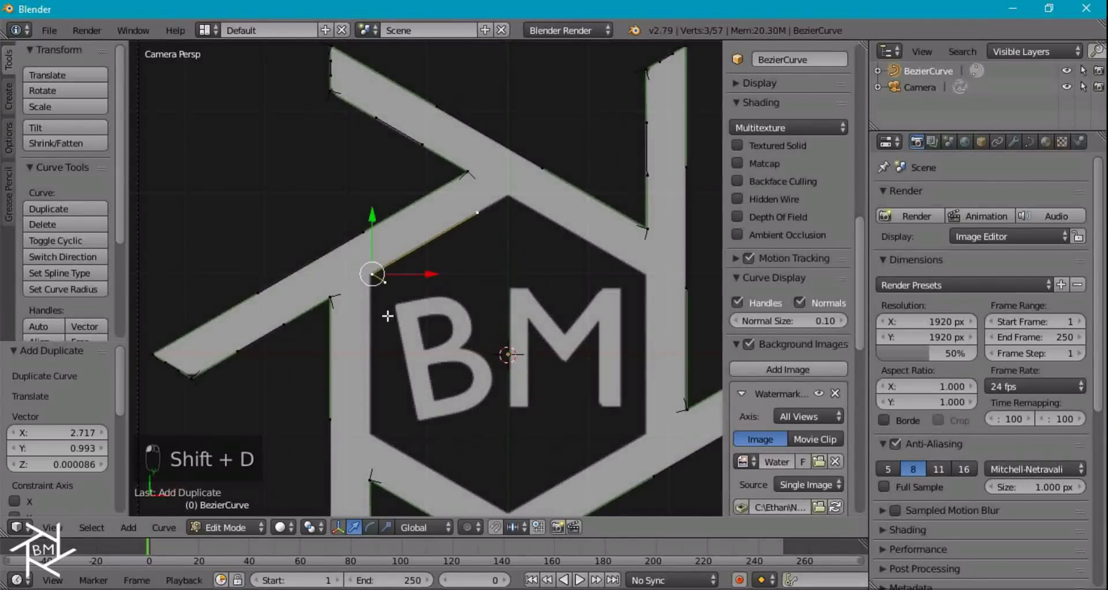
{"action": "right_click_drag", "start_coordinate": [307, 298], "coordinate": [375, 288]}
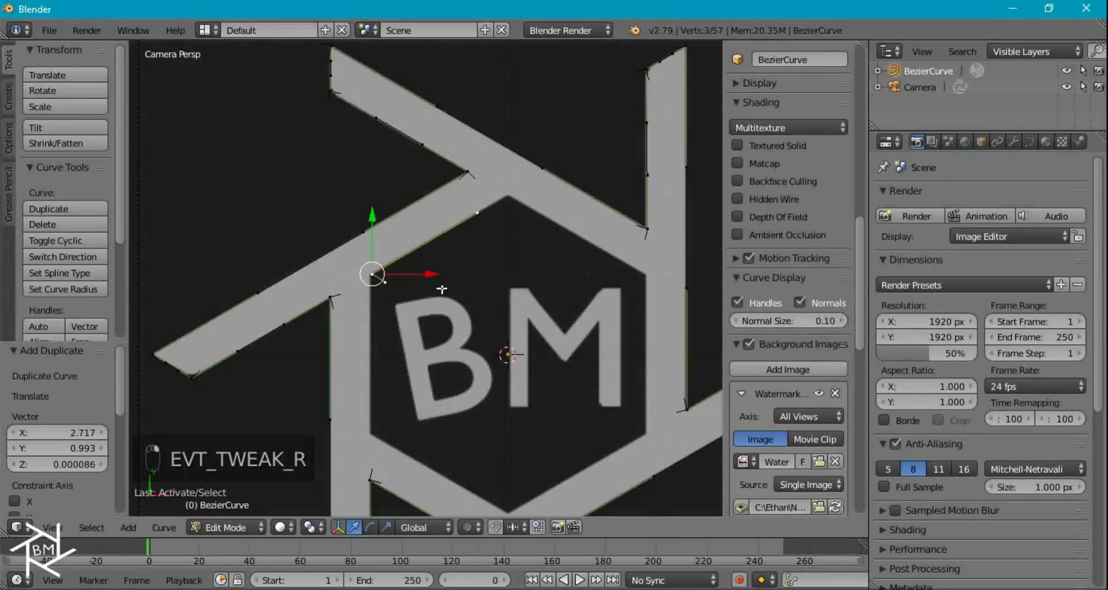
Step: Extrude two curve points from the hexagon's upper-left corner to its top and upper-right corners
{"action": "key", "text": "e"}
{"action": "key", "text": "e"}
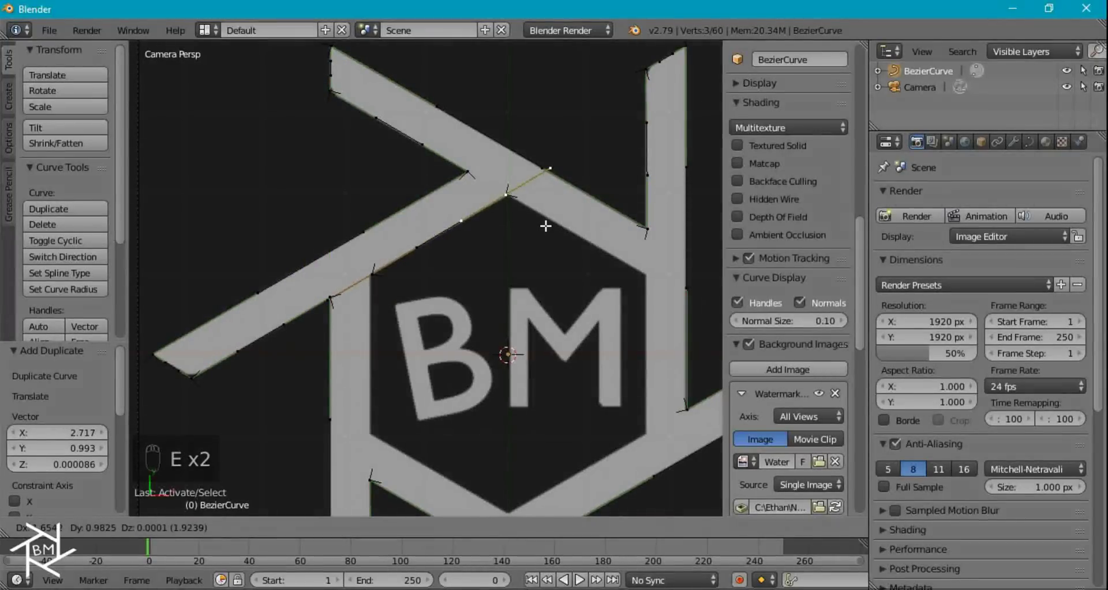
{"action": "left_click", "coordinate": [546, 225]}
{"action": "key", "text": "e"}
{"action": "left_click", "coordinate": [691, 306]}
Step: Extrude three curve points onto the hexagon's lower-right, bottom and lower-left corners
{"action": "middle_click_drag", "start_coordinate": [693, 308], "coordinate": [587, 231], "text": "shift"}
{"action": "key", "text": "e"}
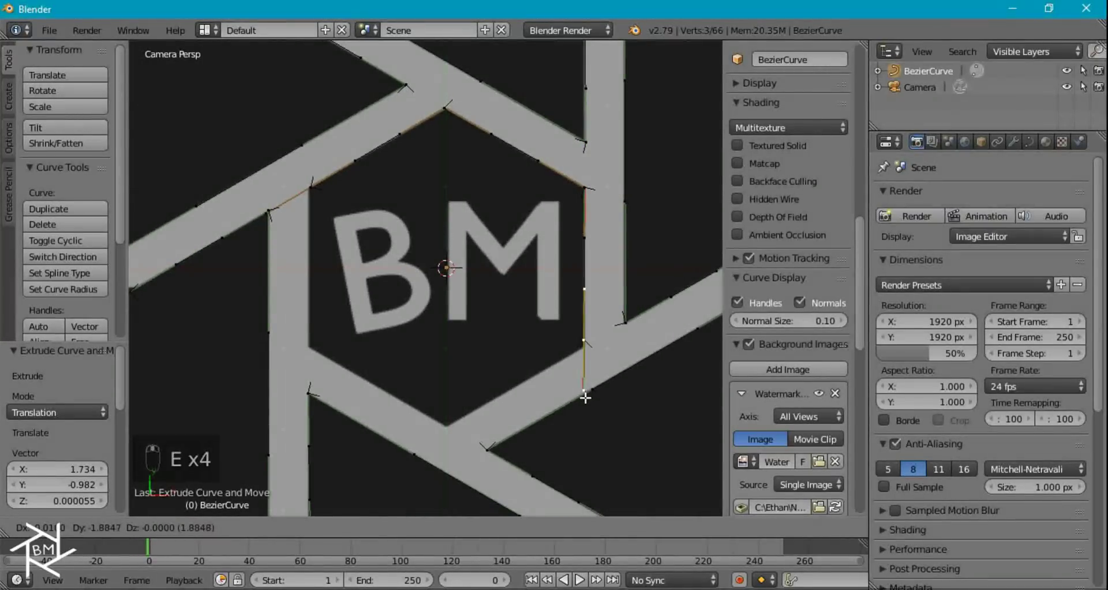
{"action": "left_click", "coordinate": [584, 404]}
{"action": "key", "text": "e"}
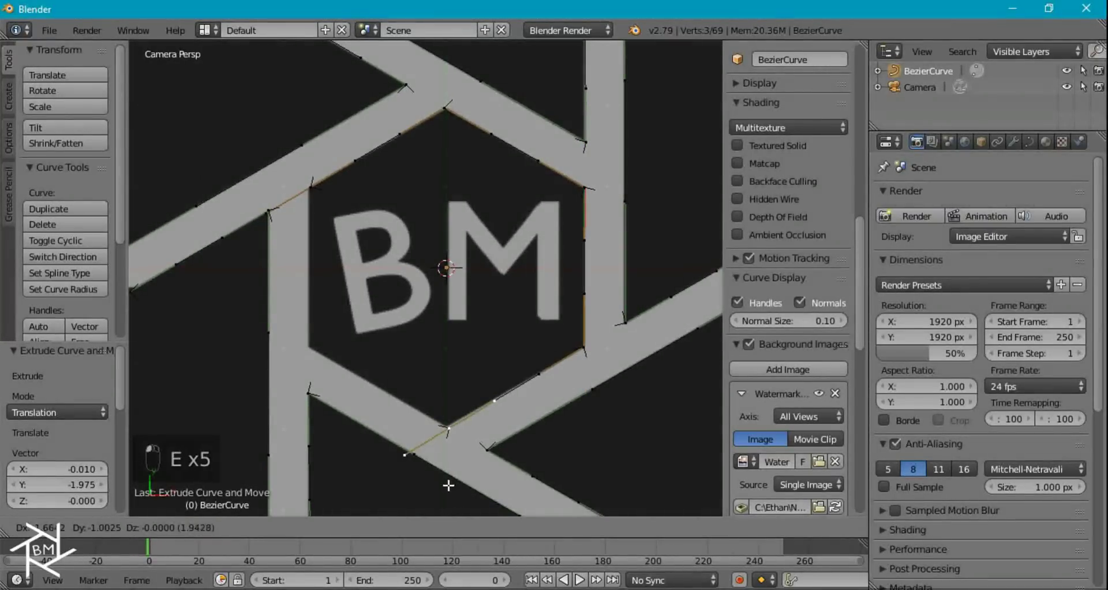
{"action": "left_click", "coordinate": [446, 484]}
{"action": "key", "text": "e"}
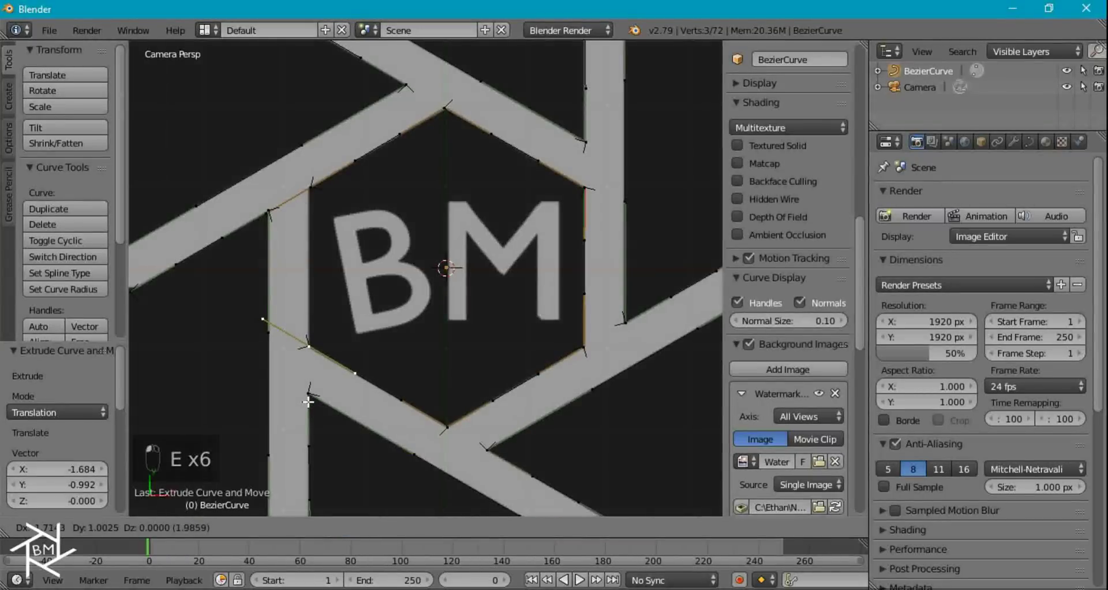
{"action": "left_click", "coordinate": [307, 398]}
Step: Close the hexagon between its lower-left and upper-left points, and shift the upper-left point about 0.03 in negative X onto the corner
{"action": "right_click", "coordinate": [310, 188], "text": "shift"}
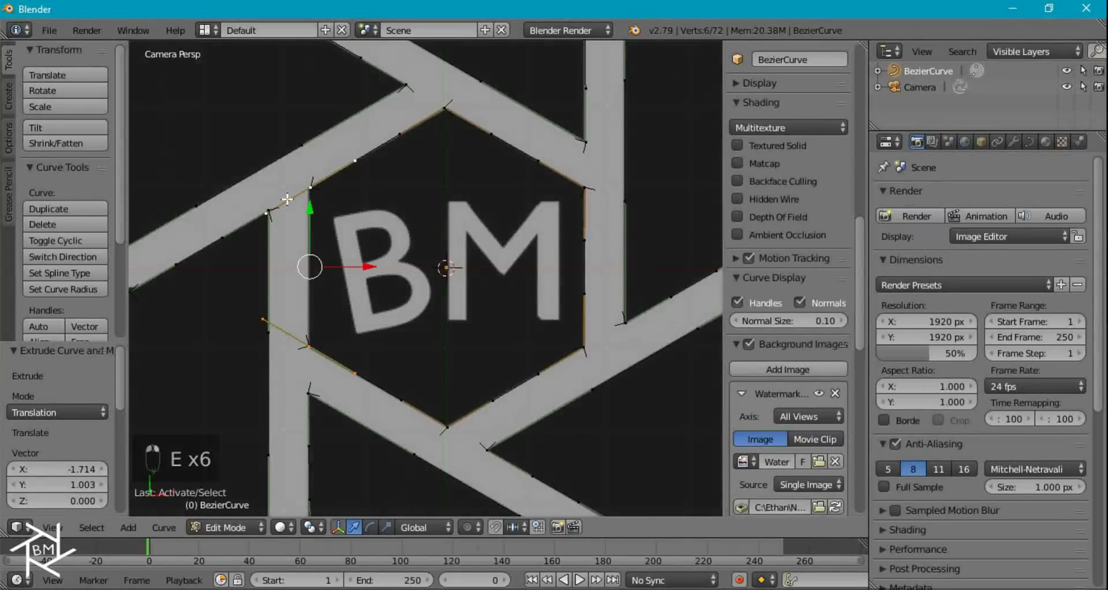
{"action": "key", "text": "f"}
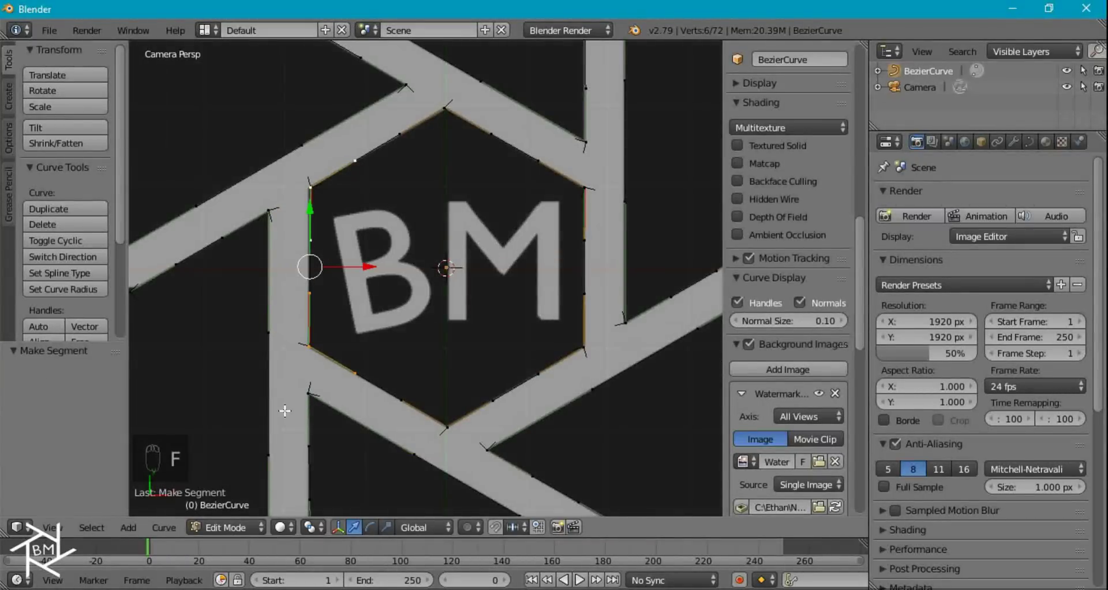
{"action": "right_click", "coordinate": [309, 182]}
{"action": "key", "text": "g"}
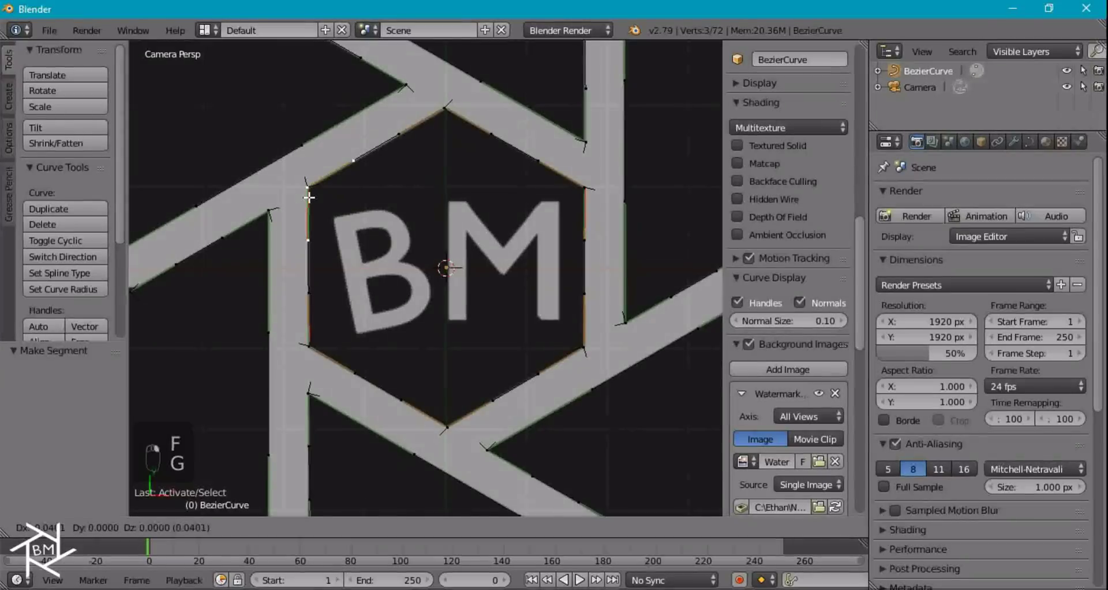
{"action": "left_click", "coordinate": [311, 198]}
Step: Duplicate the hexagon's upper-left curve point onto the upper-left corner of the letter B
{"action": "scroll", "coordinate": [388, 218], "scroll_direction": "up", "scroll_amount": 3}
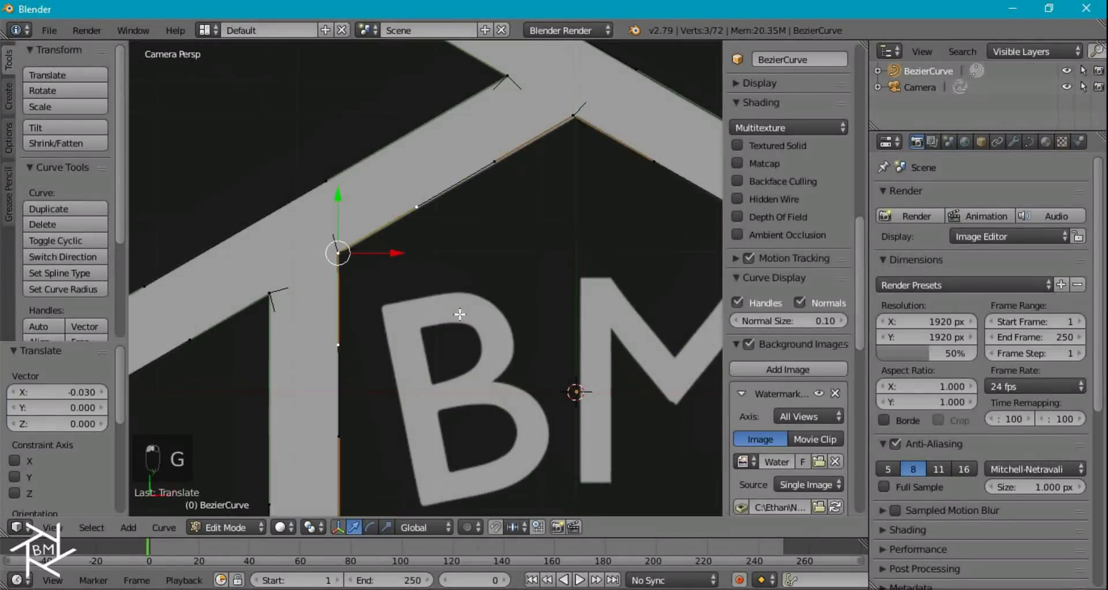
{"action": "middle_click", "coordinate": [340, 276]}
{"action": "key", "text": "KP_0"}
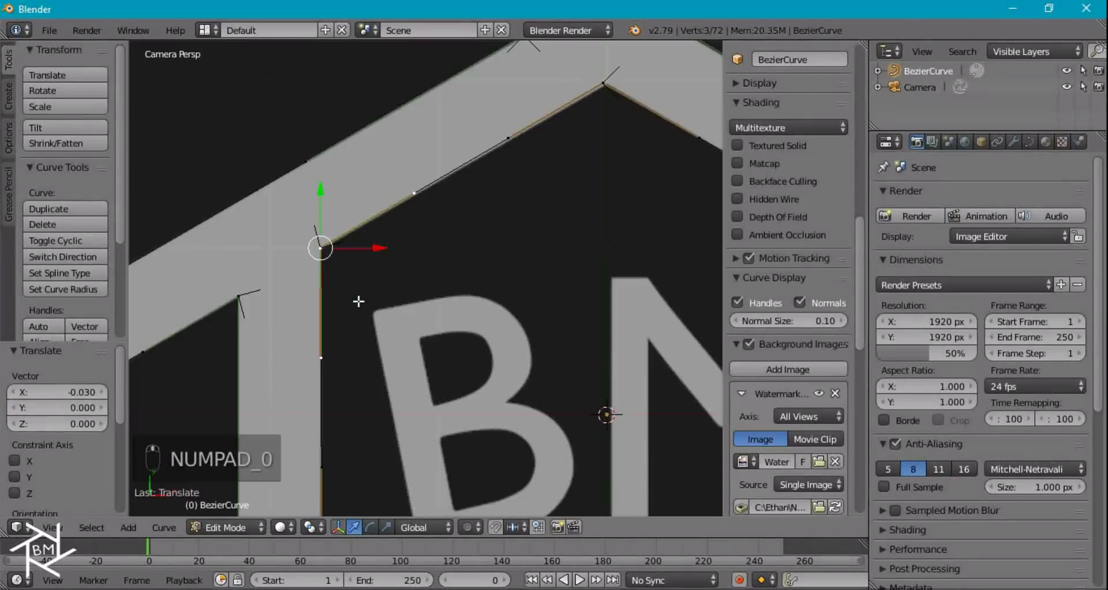
{"action": "key", "text": "shift+d"}
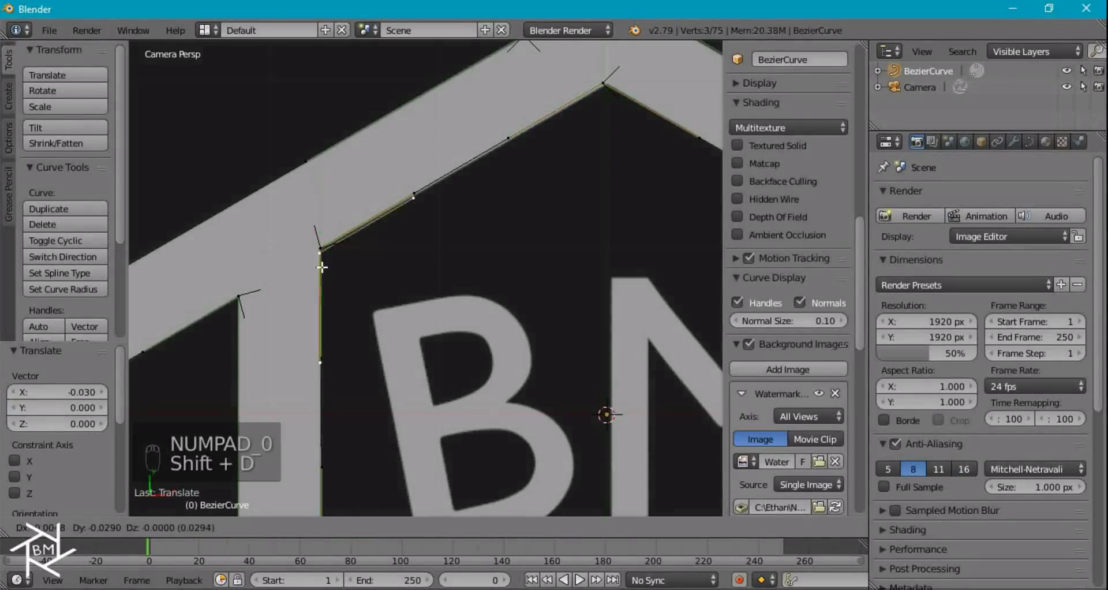
{"action": "left_click", "coordinate": [373, 315]}
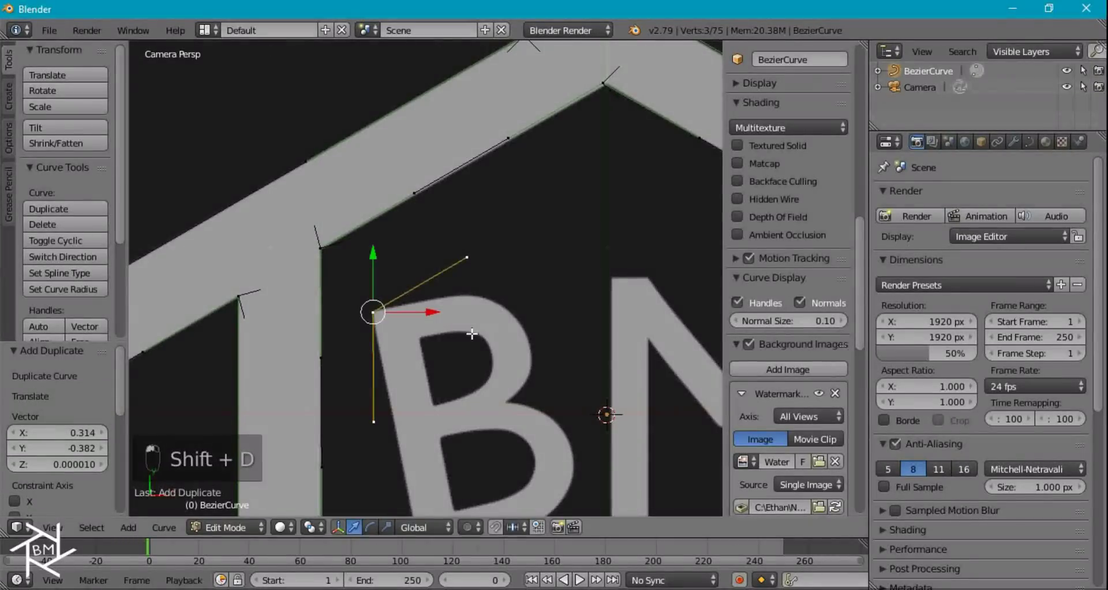
Step: Extrude three curve points from the B's upper-left corner to the end of its straight top edge, the upper bowl's outermost point and the waist
{"action": "middle_click_drag", "start_coordinate": [472, 333], "coordinate": [344, 237], "text": "shift"}
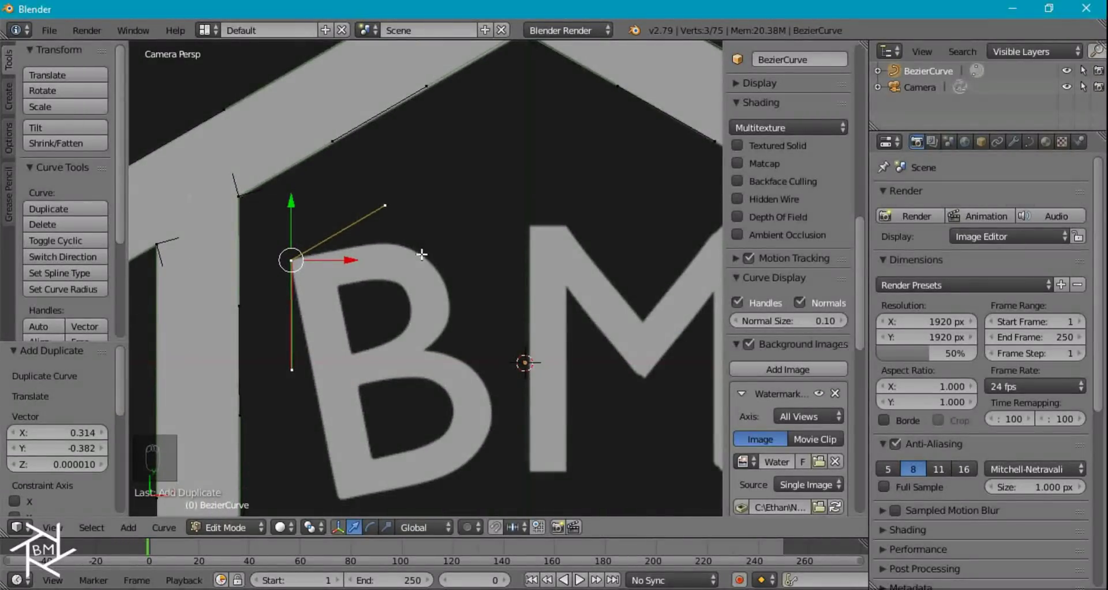
{"action": "key", "text": "e"}
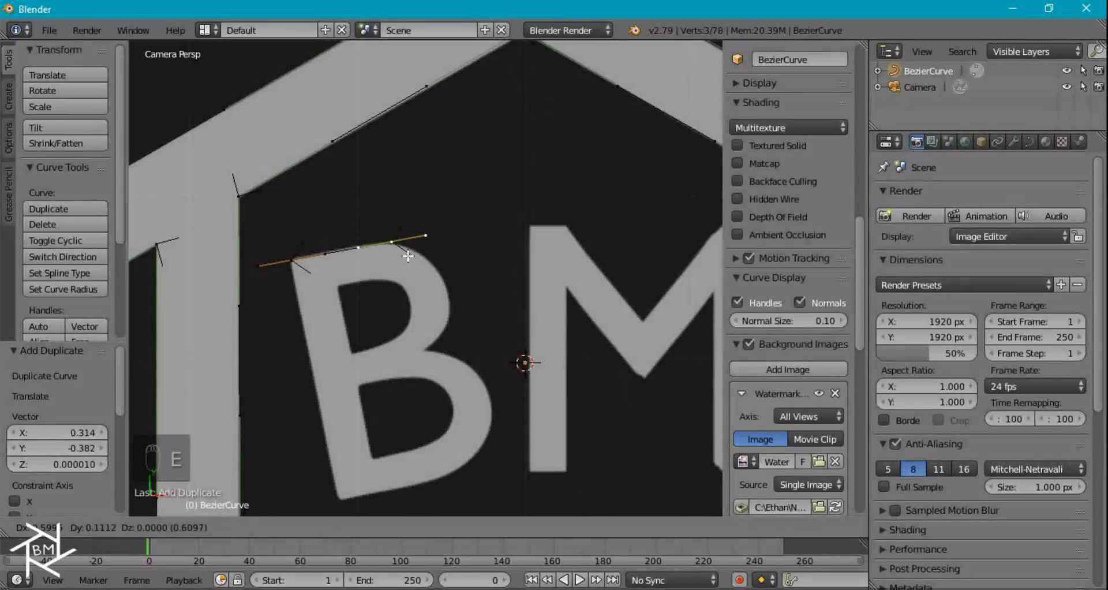
{"action": "right_click", "coordinate": [403, 256]}
{"action": "key", "text": "e"}
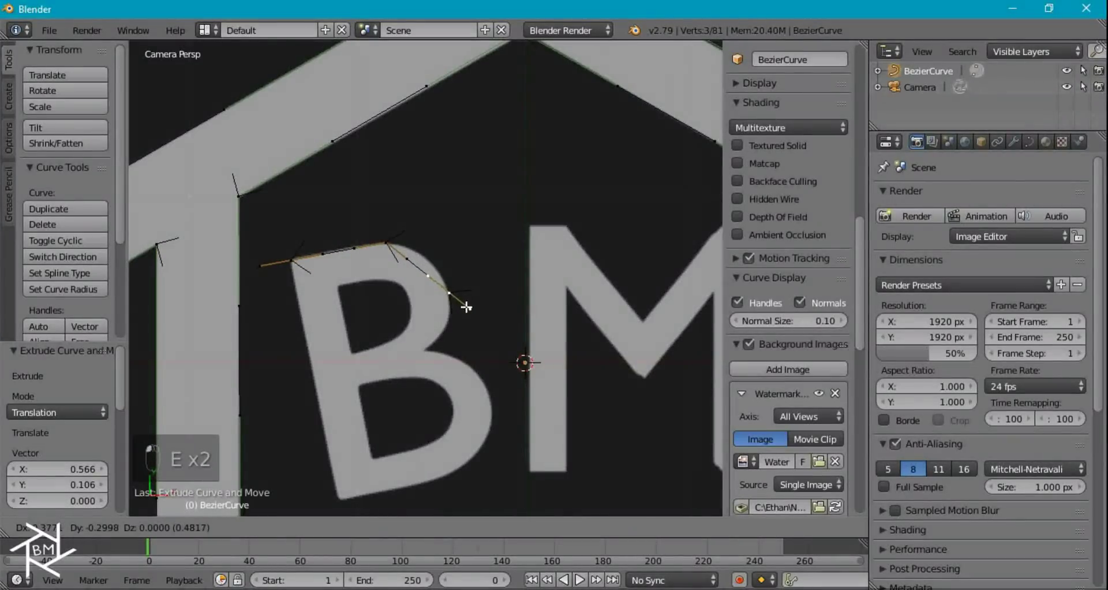
{"action": "left_click", "coordinate": [464, 305]}
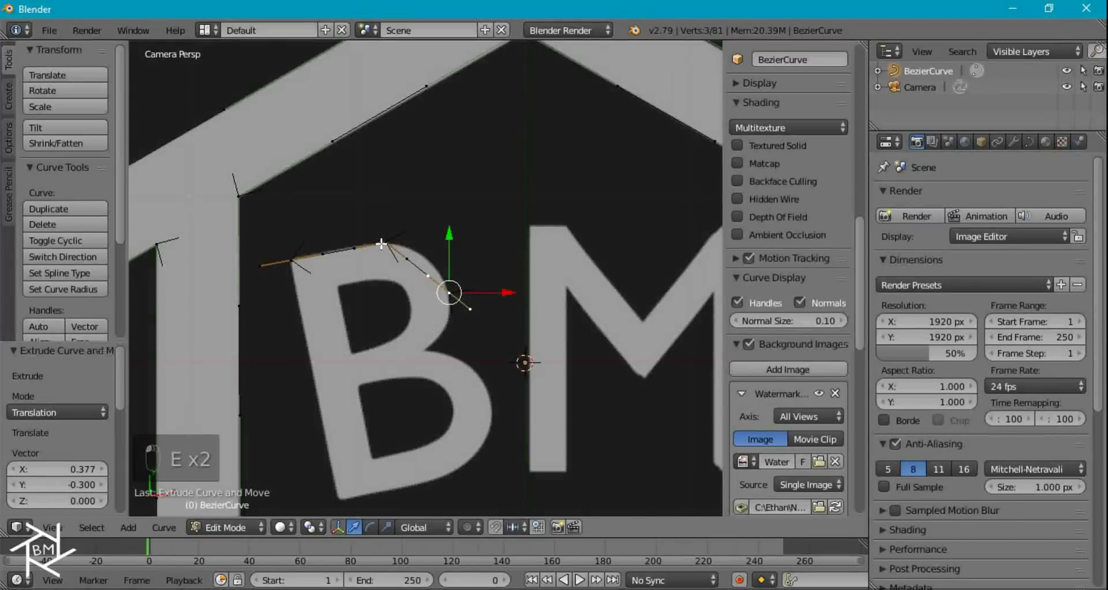
{"action": "key", "text": "g"}
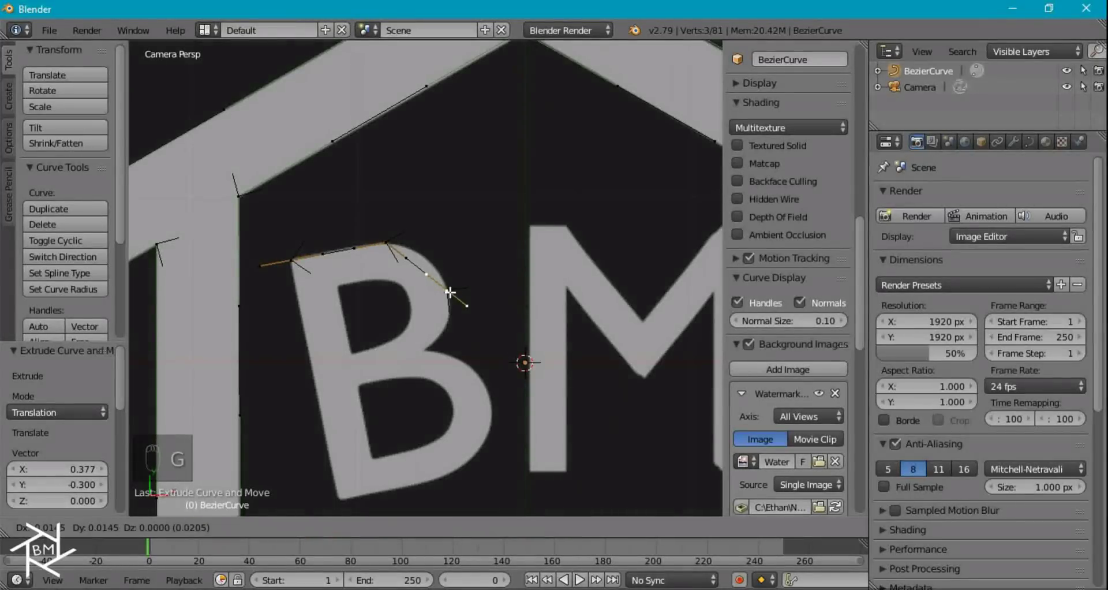
{"action": "left_click", "coordinate": [451, 292]}
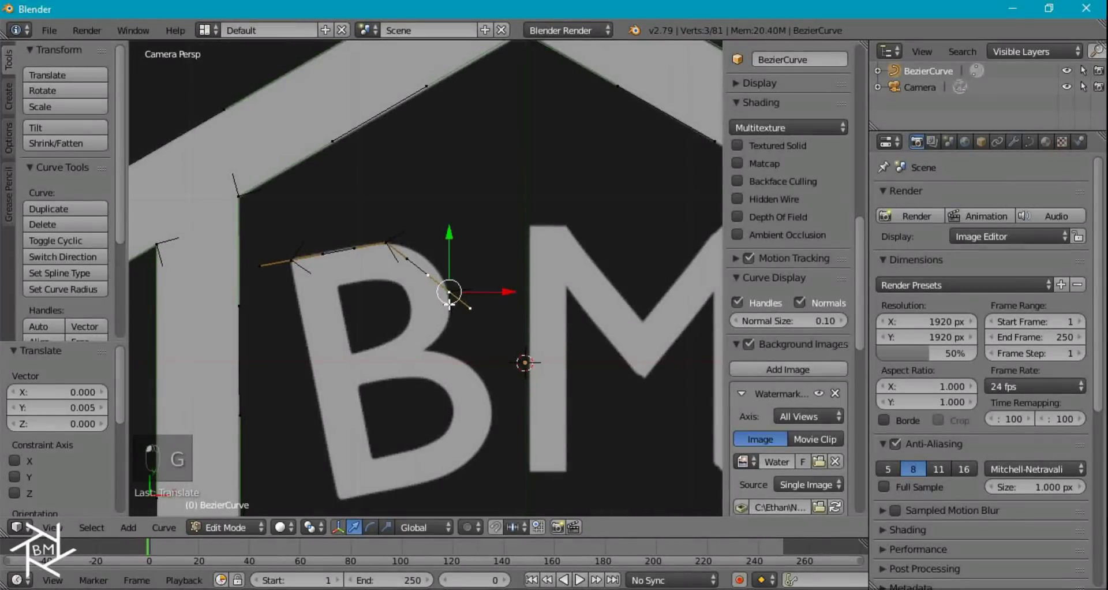
{"action": "key", "text": "e"}
{"action": "left_click", "coordinate": [424, 370]}
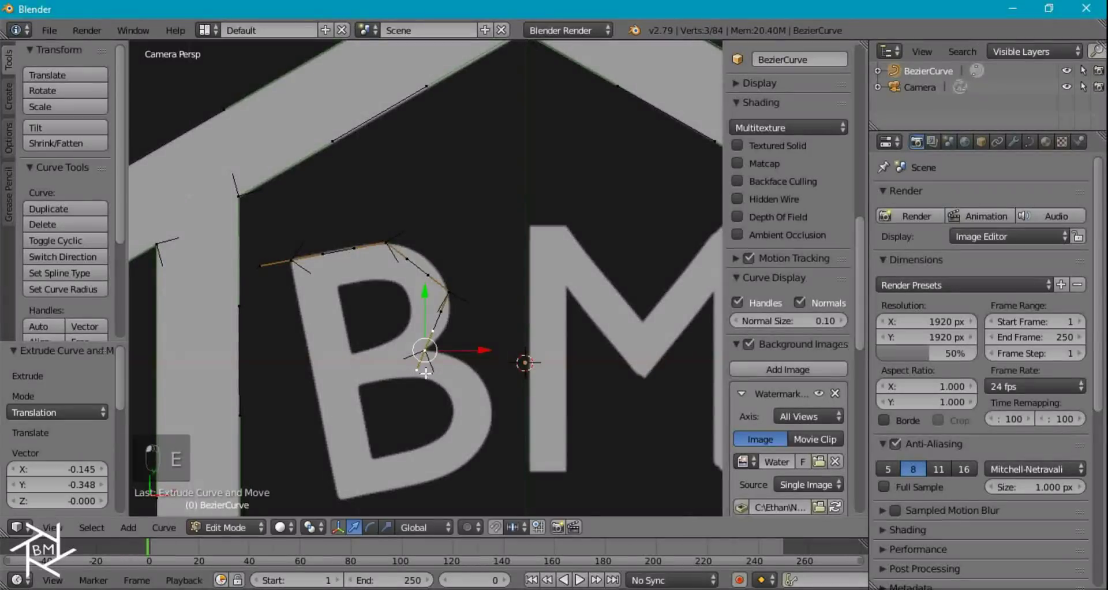
Step: Extrude three curve points around the B's lower bowl to its lower-left corner, and close the outline to the upper-left corner
{"action": "key", "text": "e"}
{"action": "left_click", "coordinate": [490, 416]}
{"action": "middle_click_drag", "start_coordinate": [499, 430], "coordinate": [505, 389], "text": "shift"}
{"action": "key", "text": "e"}
{"action": "left_click", "coordinate": [473, 445]}
{"action": "key", "text": "e"}
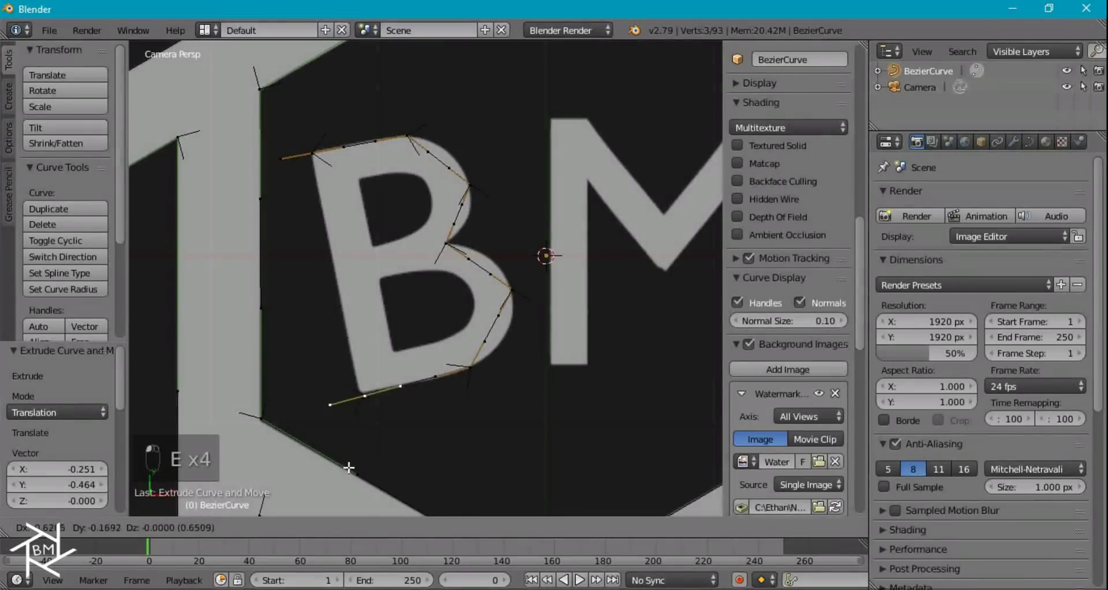
{"action": "left_click", "coordinate": [349, 462]}
{"action": "right_click", "coordinate": [310, 154], "text": "shift"}
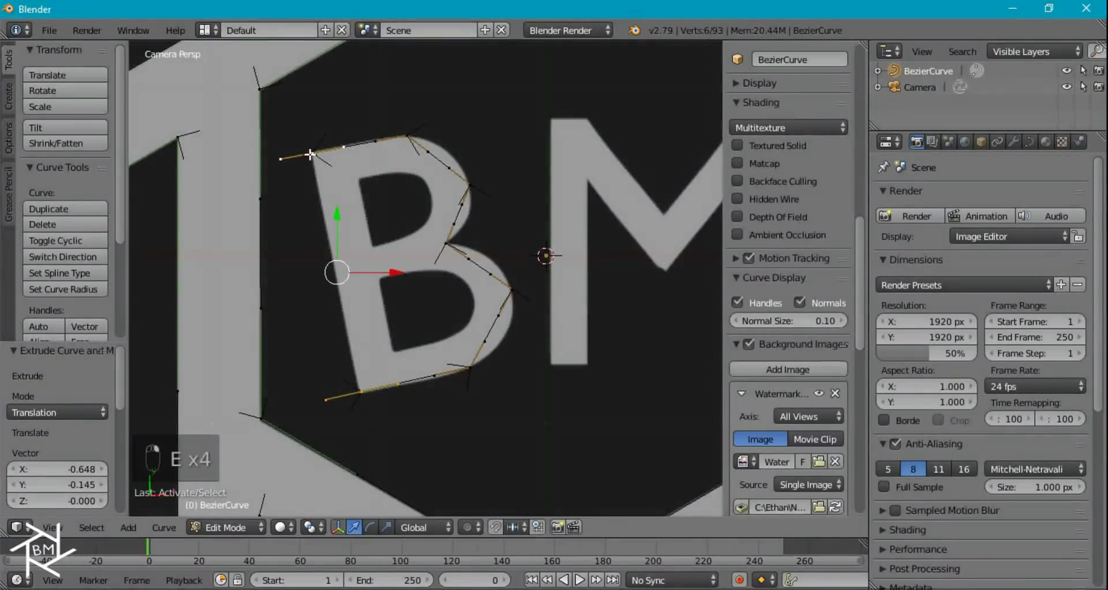
{"action": "key", "text": "f"}
Step: Duplicate the B's upper-left curve point onto the upper-left corner of the letter's upper hole
{"action": "right_click", "coordinate": [318, 156]}
{"action": "scroll", "coordinate": [342, 174], "scroll_direction": "up", "scroll_amount": 2}
{"action": "middle_click_drag", "start_coordinate": [342, 173], "coordinate": [360, 283], "text": "shift"}
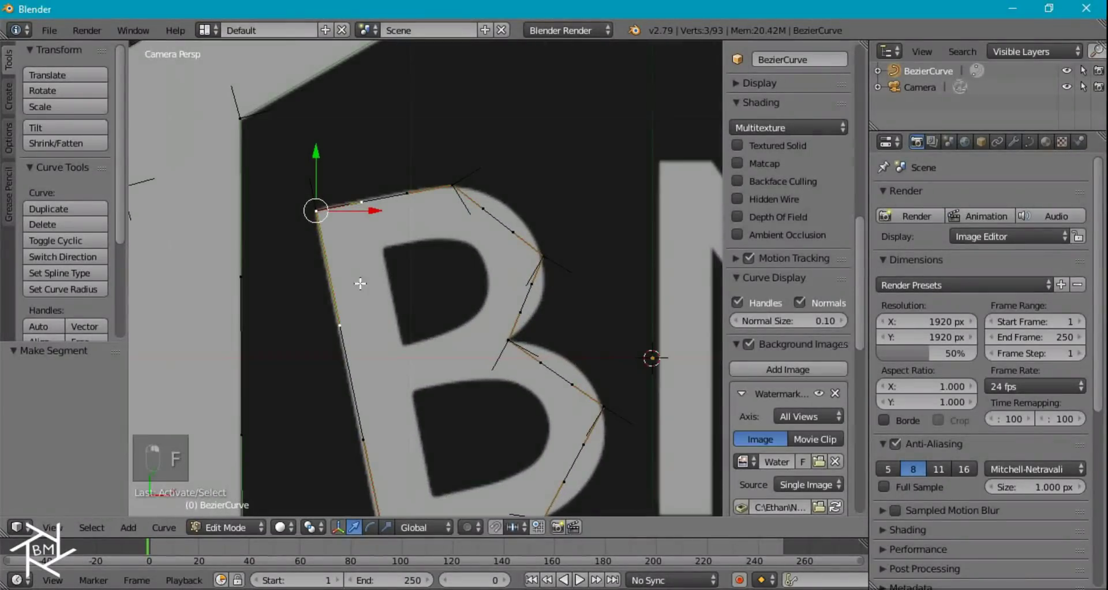
{"action": "key", "text": "shift+d"}
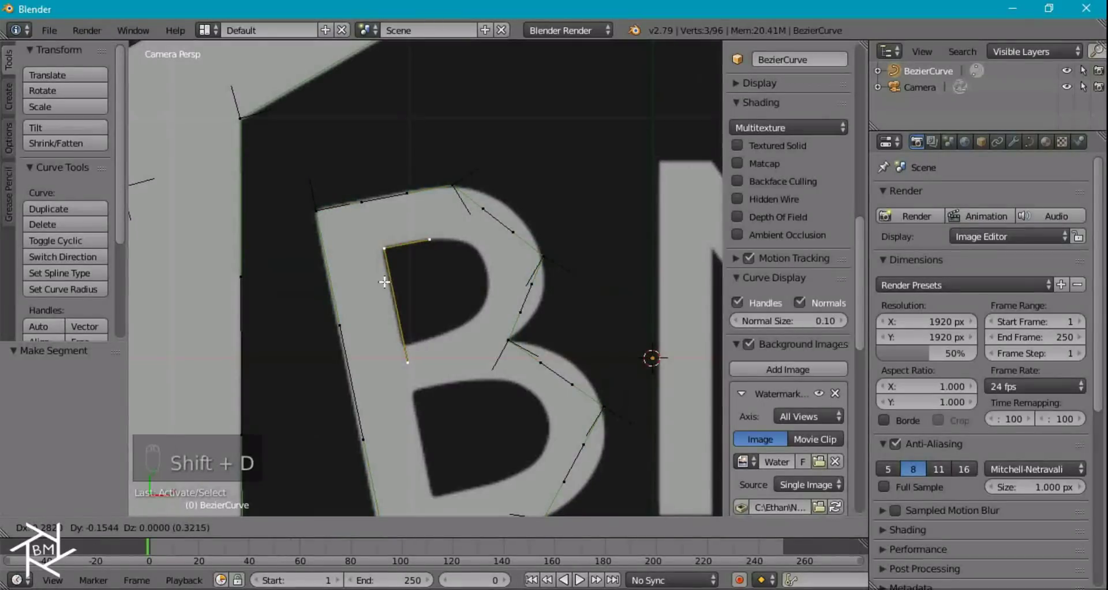
{"action": "left_click", "coordinate": [392, 280]}
Step: Extrude four curve points clockwise around the B's upper hole, and close the loop to its upper-left corner
{"action": "key", "text": "e"}
{"action": "left_click", "coordinate": [461, 277]}
{"action": "key", "text": "e"}
{"action": "left_click", "coordinate": [491, 307]}
{"action": "key", "text": "e"}
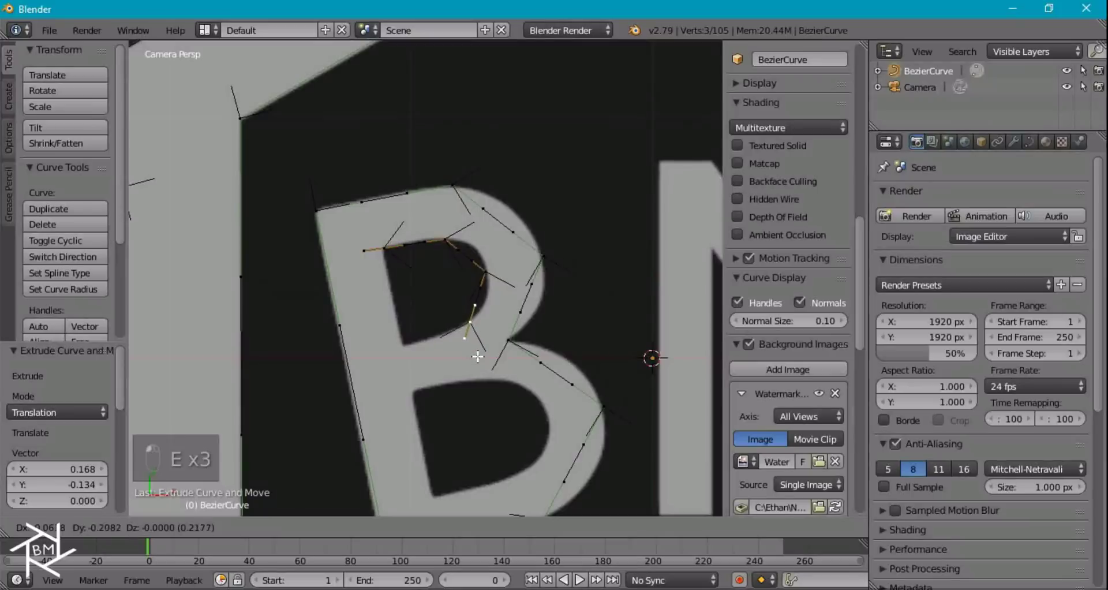
{"action": "left_click", "coordinate": [478, 358]}
{"action": "key", "text": "e"}
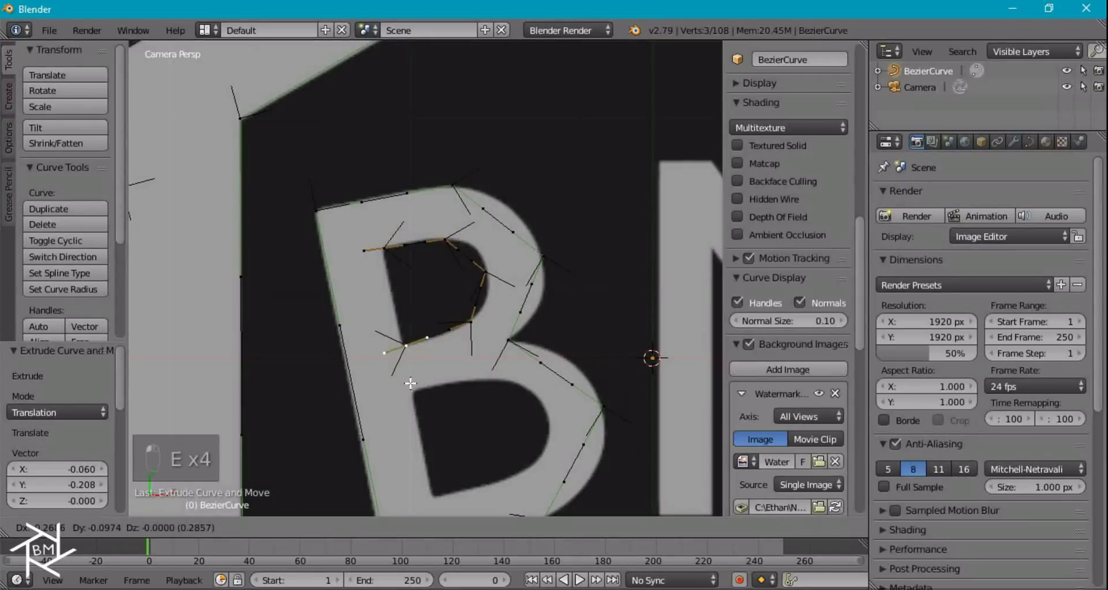
{"action": "left_click", "coordinate": [408, 382]}
{"action": "right_click", "coordinate": [388, 242], "text": "shift"}
{"action": "key", "text": "f"}
Step: Duplicate the upper hole's upper-left curve point onto the upper-left corner of the B's lower hole
{"action": "right_click", "coordinate": [376, 248]}
{"action": "middle_click_drag", "start_coordinate": [405, 288], "coordinate": [383, 200], "text": "shift"}
{"action": "key", "text": "shift+f"}
{"action": "key", "text": "Escape"}
{"action": "key", "text": "shift+d"}
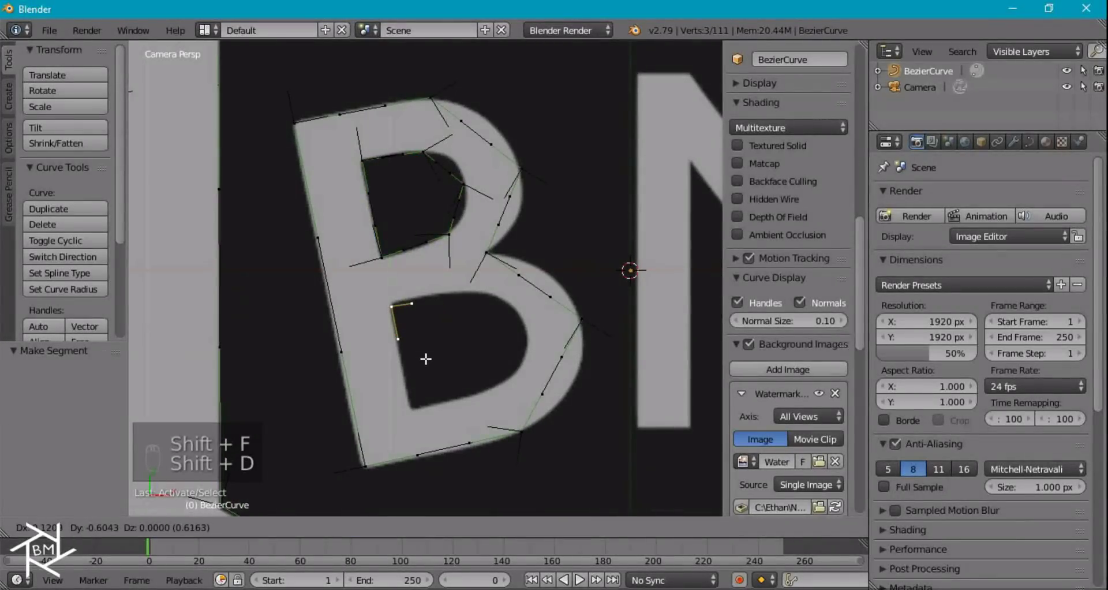
{"action": "left_click", "coordinate": [426, 359]}
Step: Extrude four curve points clockwise around the B's lower hole, and close the loop to its upper-left corner
{"action": "key", "text": "e"}
{"action": "left_click", "coordinate": [495, 322]}
{"action": "key", "text": "e"}
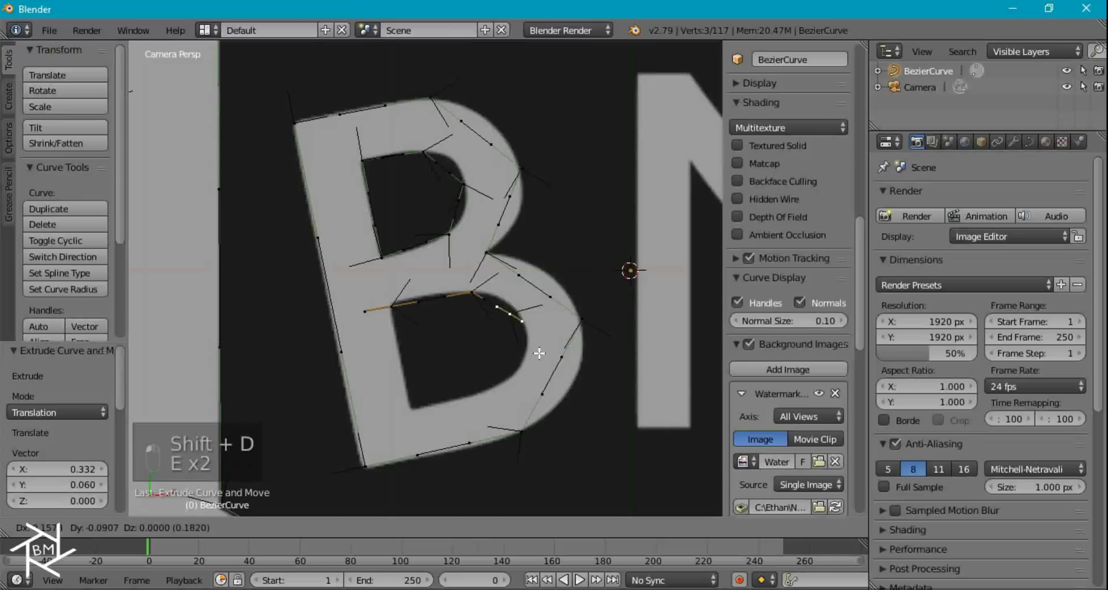
{"action": "left_click", "coordinate": [539, 358]}
{"action": "key", "text": "e"}
{"action": "left_click", "coordinate": [537, 424]}
{"action": "key", "text": "e"}
{"action": "left_click", "coordinate": [444, 454]}
{"action": "key", "text": "f"}
{"action": "middle_click_drag", "start_coordinate": [564, 173], "coordinate": [411, 214], "text": "shift"}
{"action": "key", "text": "Tab"}
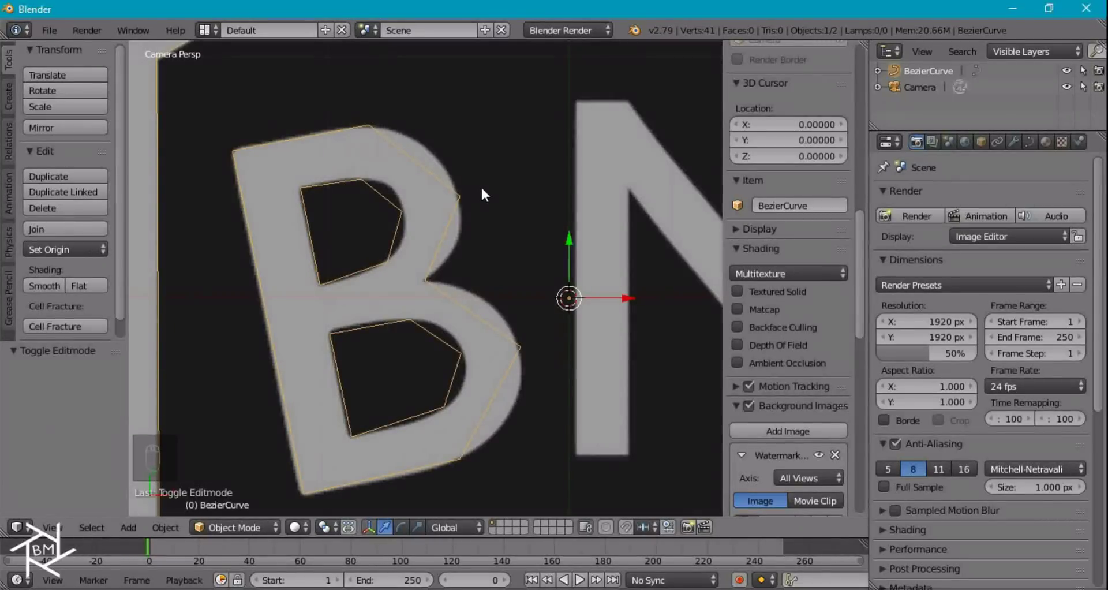
{"action": "scroll", "coordinate": [460, 151], "scroll_direction": "up", "scroll_amount": 4}
{"action": "key", "text": "Tab"}
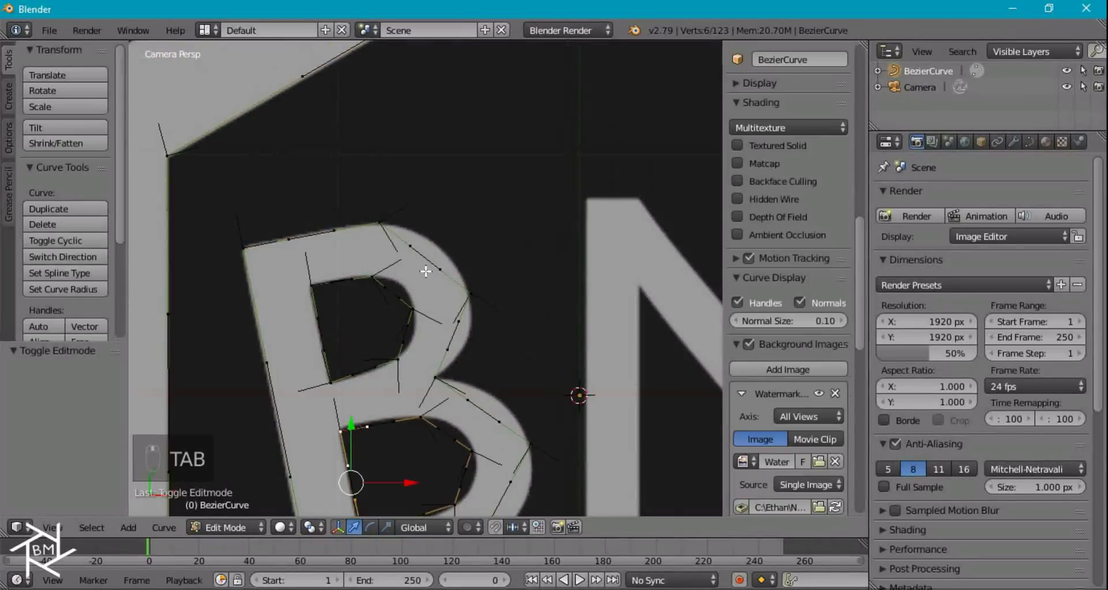
Step: Move both handles of the upper bowl's upper outer segment outward so the curve follows the B's rounded edge
{"action": "right_click", "coordinate": [410, 243]}
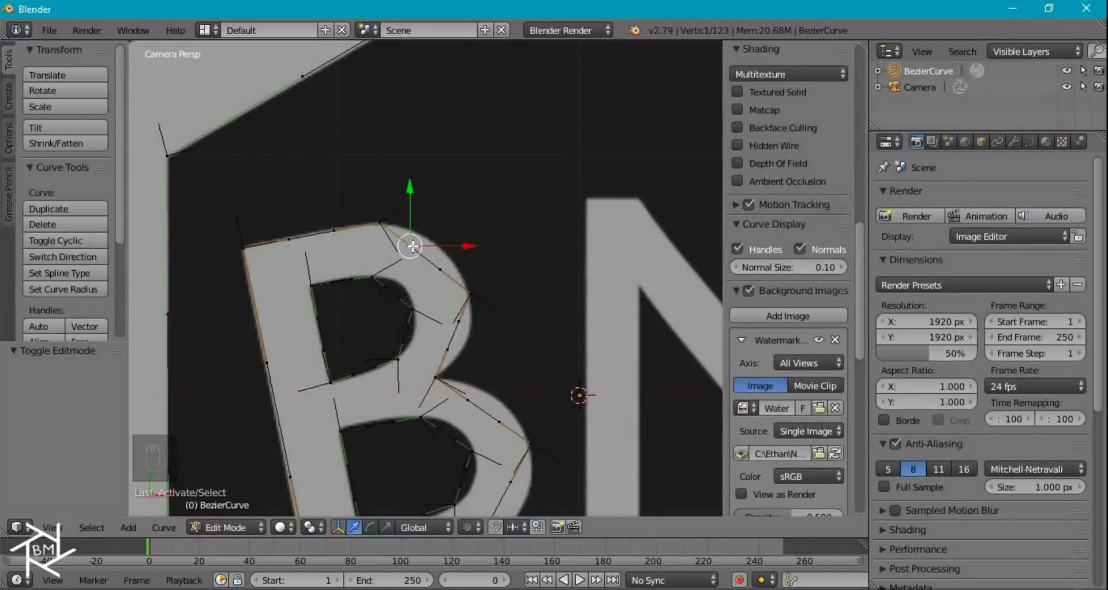
{"action": "scroll", "coordinate": [415, 245], "scroll_direction": "up", "scroll_amount": 2}
{"action": "scroll", "coordinate": [404, 259], "scroll_direction": "up", "scroll_amount": 2}
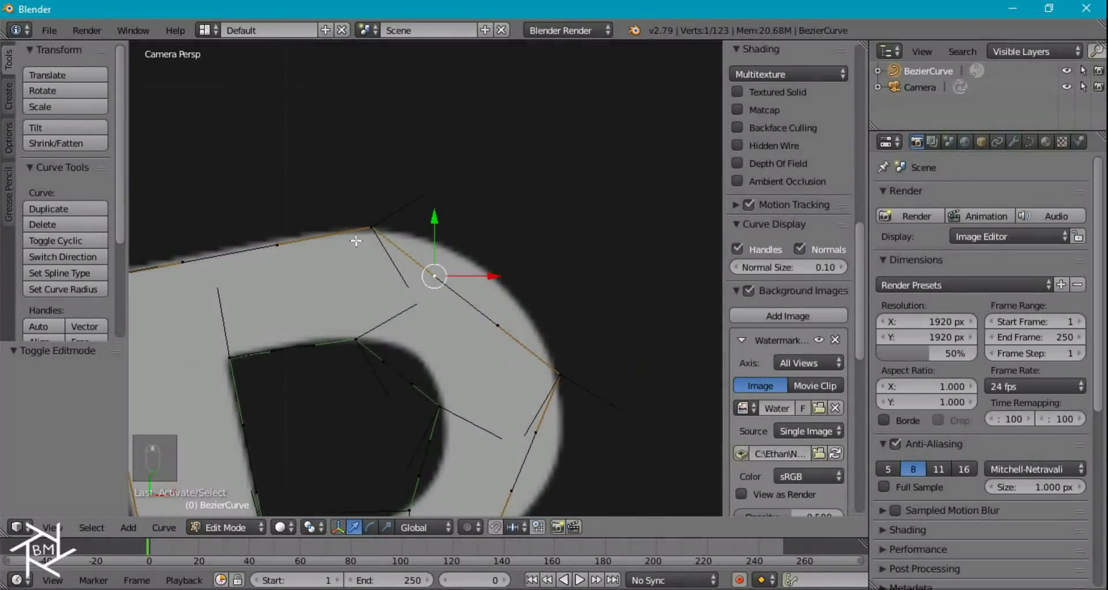
{"action": "key", "text": "g"}
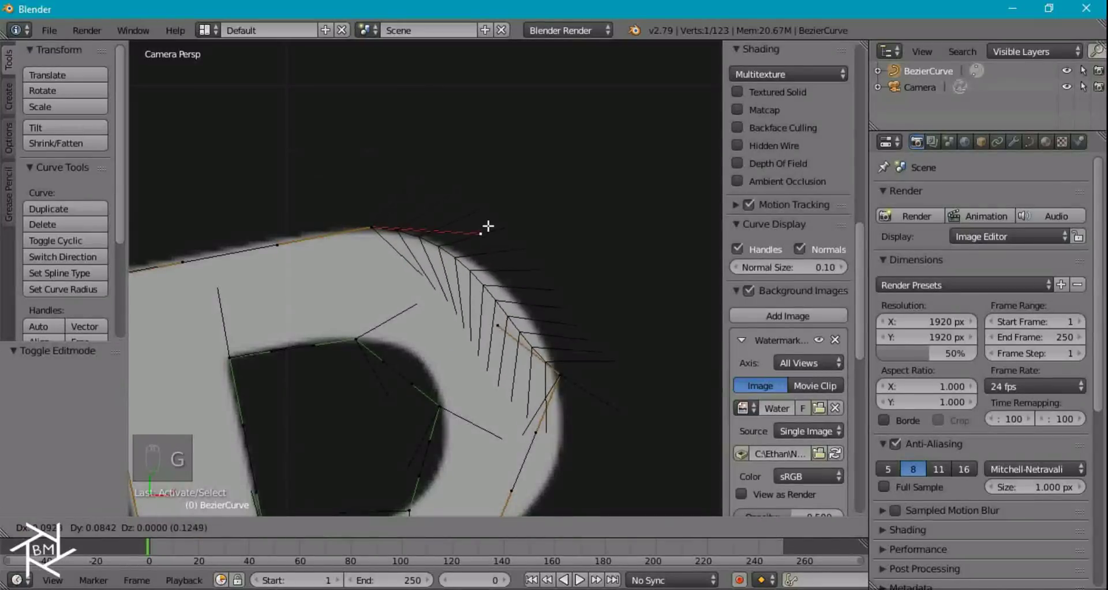
{"action": "left_click", "coordinate": [490, 220]}
{"action": "right_click", "coordinate": [495, 322]}
{"action": "key", "text": "g"}
{"action": "left_click", "coordinate": [532, 307]}
Step: Fine-tune the two handles of the upper bowl's upper outer segment to match the edge of the image
{"action": "right_click", "coordinate": [473, 225]}
{"action": "key", "text": "g"}
{"action": "left_click", "coordinate": [478, 235]}
{"action": "right_click", "coordinate": [529, 313]}
{"action": "key", "text": "g"}
{"action": "left_click", "coordinate": [530, 306]}
{"action": "right_click", "coordinate": [477, 235]}
{"action": "key", "text": "g"}
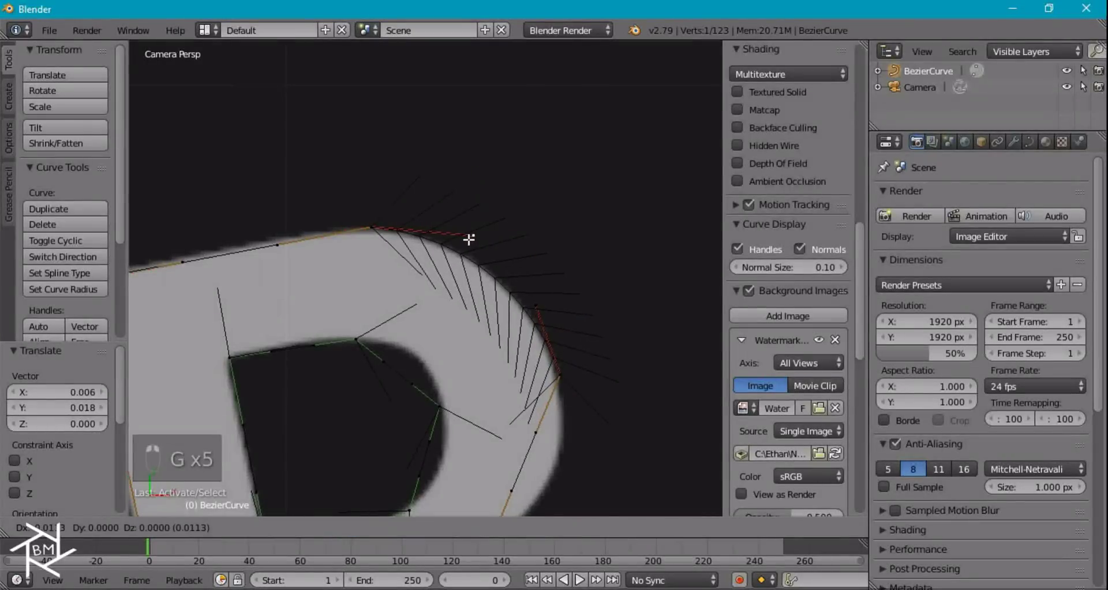
{"action": "left_click", "coordinate": [470, 237]}
Step: Bend the upper bowl's lower outer segment down to the B's waist by moving its two handles
{"action": "middle_click_drag", "start_coordinate": [589, 365], "coordinate": [513, 225], "text": "shift"}
{"action": "right_click", "coordinate": [462, 293]}
{"action": "key", "text": "g"}
{"action": "left_click", "coordinate": [506, 327]}
{"action": "right_click", "coordinate": [437, 349]}
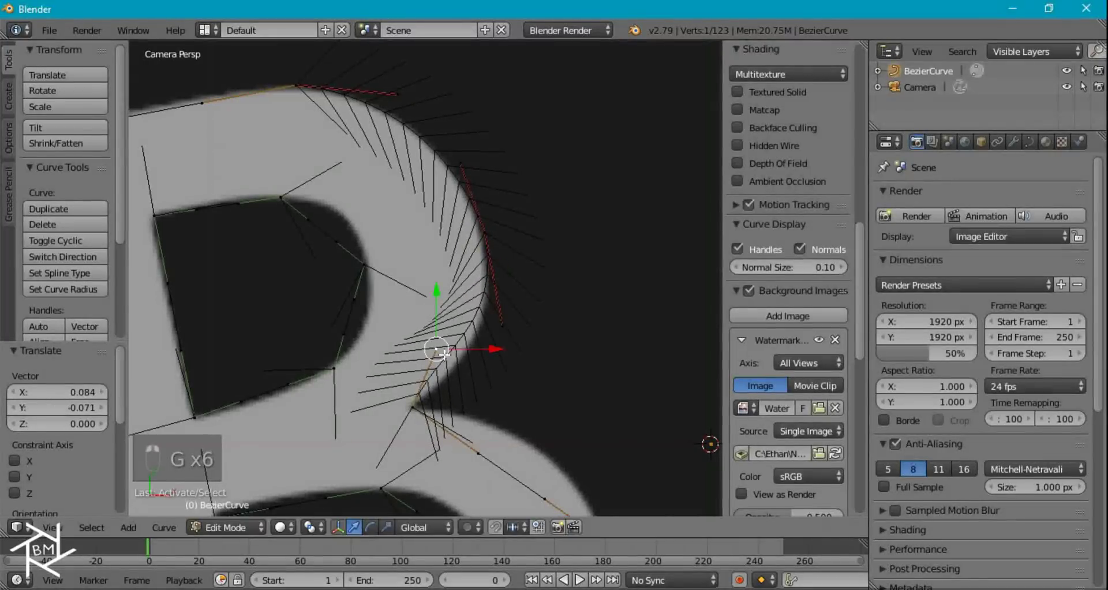
{"action": "key", "text": "g"}
{"action": "left_click", "coordinate": [466, 381]}
{"action": "right_click", "coordinate": [507, 328]}
{"action": "key", "text": "g"}
{"action": "left_click", "coordinate": [507, 328]}
Step: Bend the lower bowl's upper outer segment from the B's waist to the bowl's outermost point by moving its two handles
{"action": "middle_click_drag", "start_coordinate": [508, 329], "coordinate": [455, 315], "text": "shift"}
{"action": "right_click", "coordinate": [453, 316]}
{"action": "key", "text": "g"}
{"action": "left_click", "coordinate": [493, 274]}
{"action": "right_click", "coordinate": [506, 357]}
{"action": "key", "text": "g"}
{"action": "left_click", "coordinate": [547, 317]}
Step: Bend the lower bowl's lower outer segment along the B's rounded edge by moving and fine-tuning its handles
{"action": "middle_click_drag", "start_coordinate": [583, 373], "coordinate": [531, 247], "text": "shift"}
{"action": "right_click", "coordinate": [486, 351]}
{"action": "key", "text": "g"}
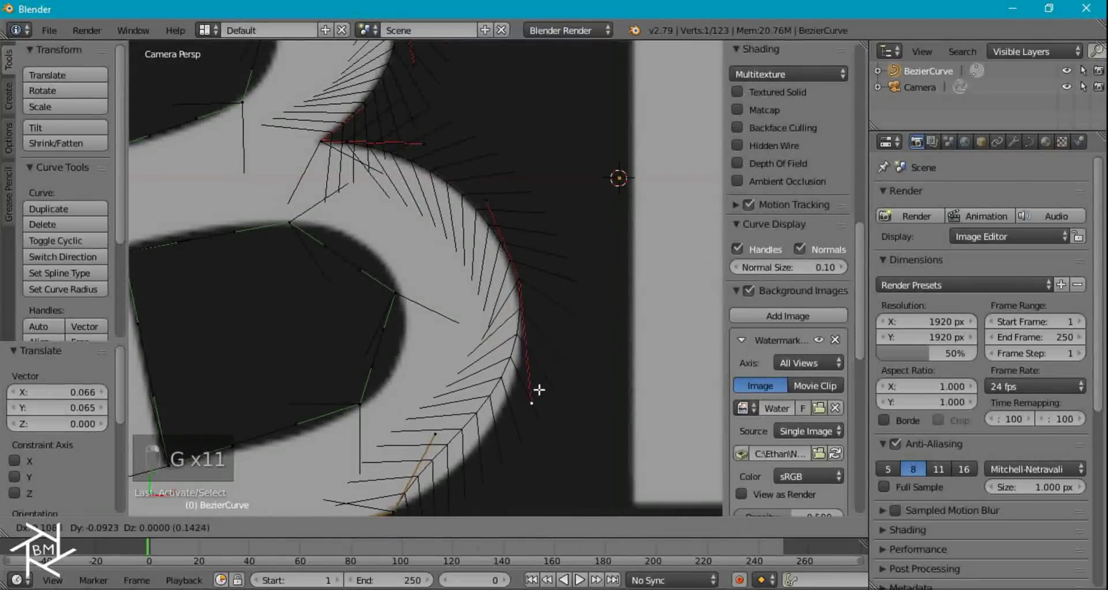
{"action": "left_click", "coordinate": [538, 409]}
{"action": "right_click", "coordinate": [425, 425]}
{"action": "key", "text": "g"}
{"action": "left_click", "coordinate": [458, 479]}
{"action": "right_click", "coordinate": [538, 435]}
{"action": "key", "text": "g"}
{"action": "left_click", "coordinate": [539, 428]}
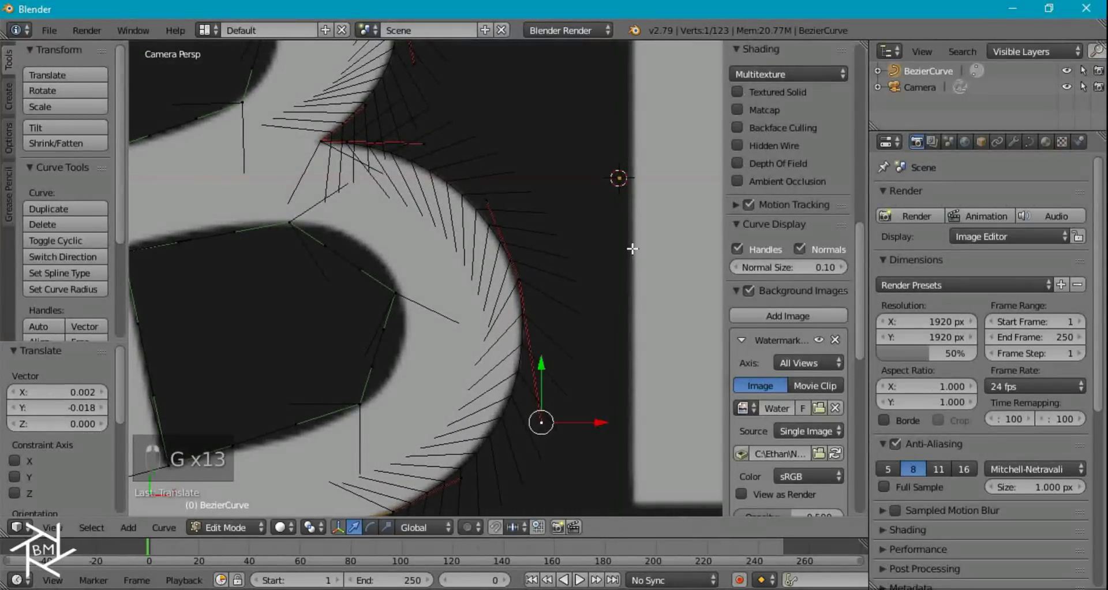
Step: Bend the lower-right segment of the B's lower hole along its rounded edge by moving its two handles
{"action": "scroll", "coordinate": [631, 248], "scroll_direction": "down", "scroll_amount": 6}
{"action": "scroll", "coordinate": [485, 261], "scroll_direction": "up", "scroll_amount": 2}
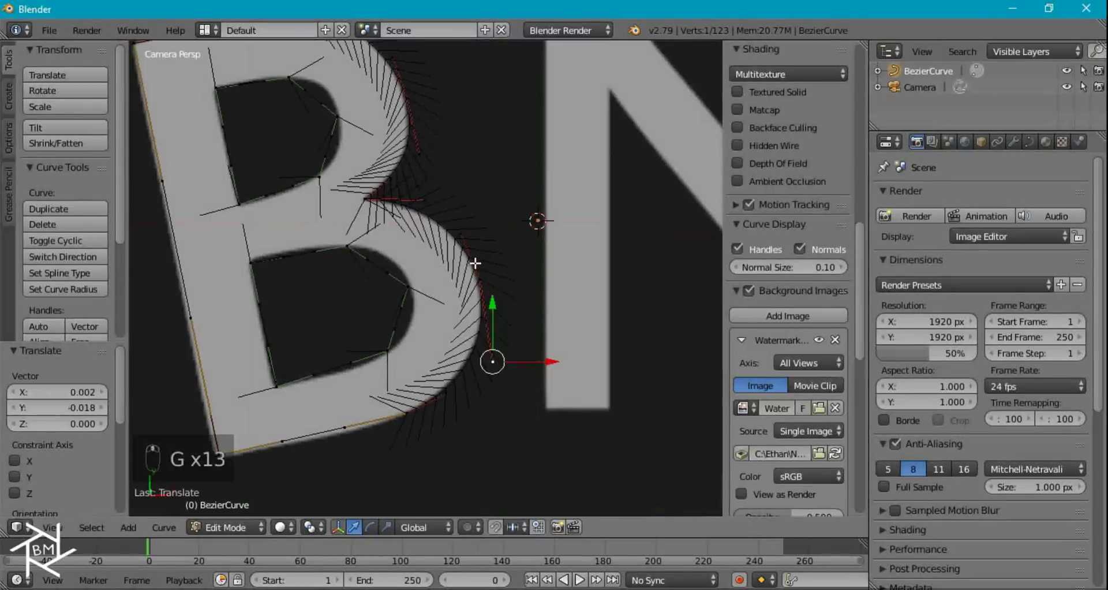
{"action": "scroll", "coordinate": [365, 374], "scroll_direction": "up", "scroll_amount": 5}
{"action": "right_click", "coordinate": [378, 366]}
{"action": "key", "text": "g"}
{"action": "left_click", "coordinate": [417, 383]}
{"action": "right_click", "coordinate": [384, 286]}
{"action": "key", "text": "g"}
{"action": "left_click", "coordinate": [436, 295]}
Step: Bend the upper-right segment of the B's lower hole along its rounded edge by moving its two handles
{"action": "right_click", "coordinate": [351, 184]}
{"action": "key", "text": "g"}
{"action": "left_click", "coordinate": [371, 110]}
{"action": "right_click", "coordinate": [303, 138]}
{"action": "key", "text": "g"}
{"action": "left_click", "coordinate": [280, 104]}
Step: Bend the lower-right segment of the B's upper hole along its rounded edge by moving its two handles
{"action": "middle_click_drag", "start_coordinate": [279, 104], "coordinate": [425, 453], "text": "shift"}
{"action": "scroll", "coordinate": [337, 218], "scroll_direction": "down", "scroll_amount": 3}
{"action": "right_click", "coordinate": [362, 205]}
{"action": "key", "text": "g"}
{"action": "left_click", "coordinate": [381, 216]}
{"action": "key", "text": "g"}
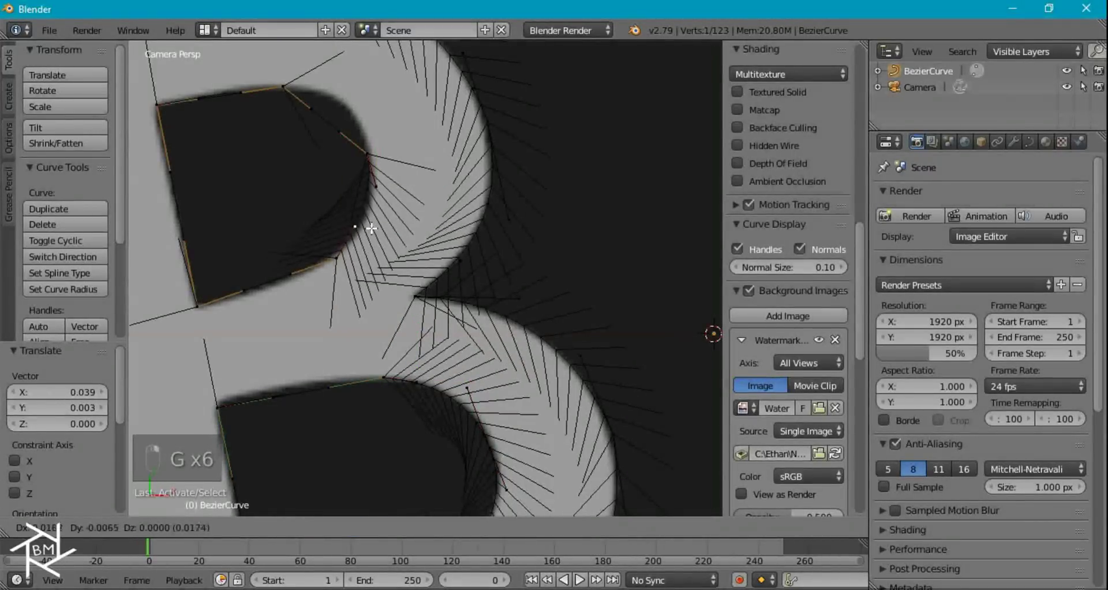
{"action": "left_click", "coordinate": [376, 254]}
Step: Bend the upper-right segment of the B's upper hole by moving its two handles, and refine the handle at the hole's outermost point
{"action": "middle_click_drag", "start_coordinate": [376, 254], "coordinate": [366, 322], "text": "shift"}
{"action": "right_click", "coordinate": [337, 245]}
{"action": "key", "text": "g"}
{"action": "left_click", "coordinate": [354, 210]}
{"action": "right_click", "coordinate": [315, 222]}
{"action": "key", "text": "g"}
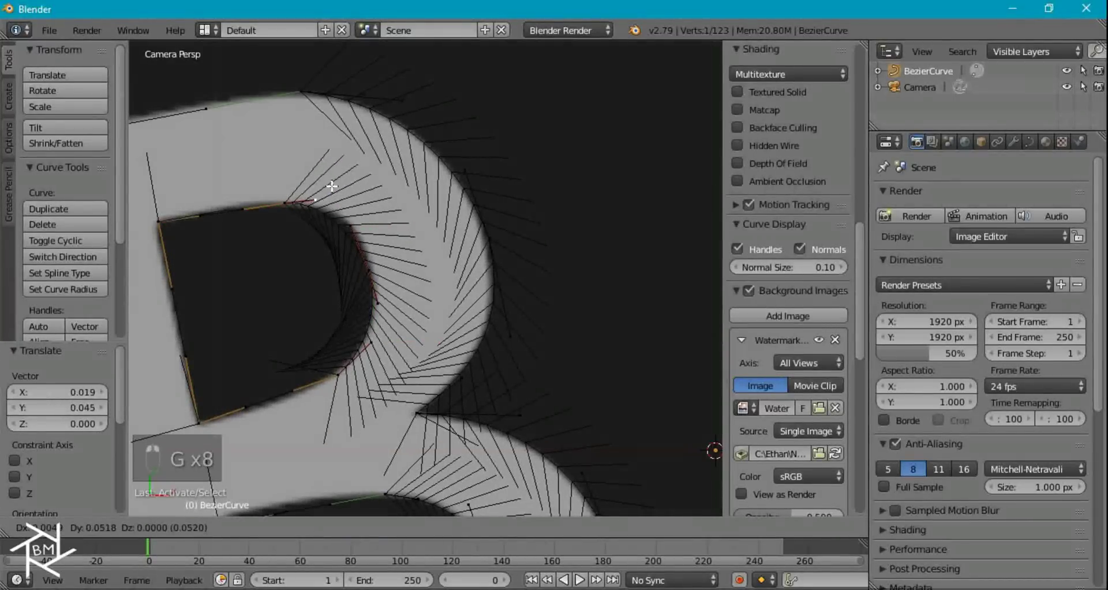
{"action": "left_click", "coordinate": [338, 187]}
{"action": "right_click", "coordinate": [352, 219]}
{"action": "key", "text": "g"}
{"action": "left_click", "coordinate": [362, 208]}
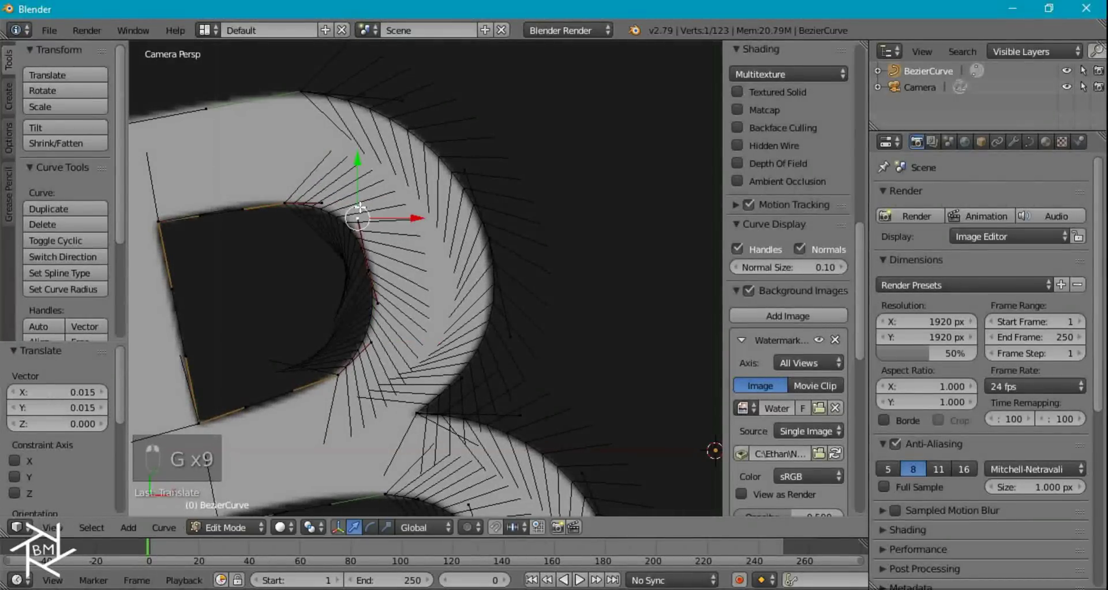
Step: Duplicate the B's upper-left curve point onto the upper-left corner of the letter M
{"action": "scroll", "coordinate": [346, 260], "scroll_direction": "down", "scroll_amount": 4}
{"action": "right_click", "coordinate": [154, 211]}
{"action": "middle_click_drag", "start_coordinate": [154, 211], "coordinate": [153, 257], "text": "shift"}
{"action": "key", "text": "shift+d"}
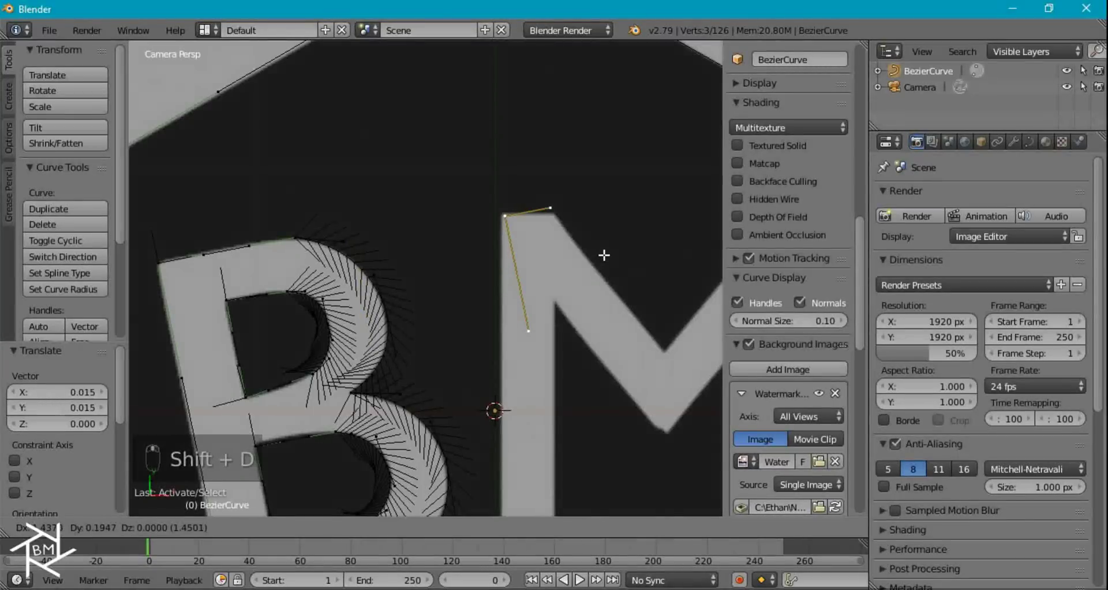
{"action": "left_click", "coordinate": [604, 256]}
Step: Extrude four curve points along the top of the M, through its V notch, to the upper-right corner
{"action": "key", "text": "e"}
{"action": "middle_click_drag", "start_coordinate": [603, 256], "coordinate": [384, 210], "text": "shift"}
{"action": "left_click", "coordinate": [488, 279]}
{"action": "key", "text": "e"}
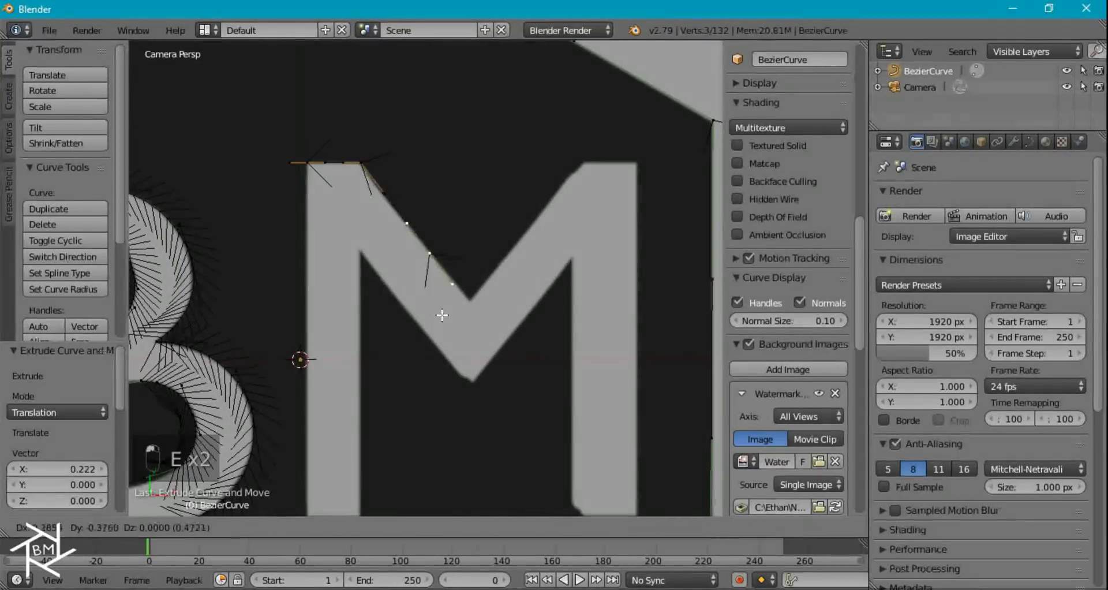
{"action": "left_click", "coordinate": [472, 356]}
{"action": "key", "text": "e"}
{"action": "left_click", "coordinate": [580, 217]}
{"action": "key", "text": "e"}
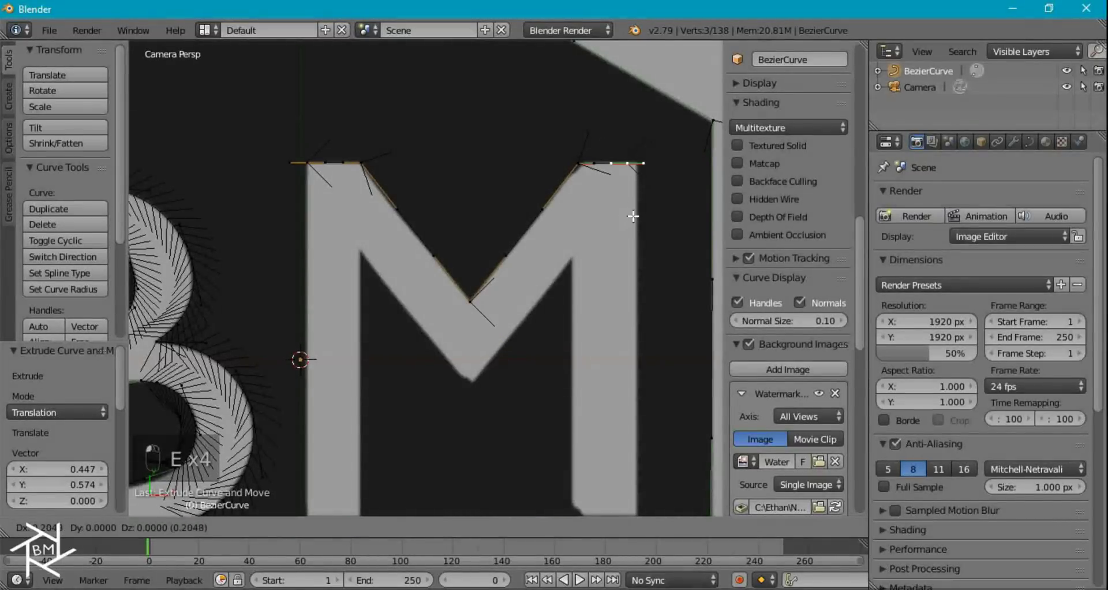
{"action": "left_click", "coordinate": [641, 216]}
Step: Extrude three curve points around the M's right leg, to its outer bottom, inner bottom and inner top corners
{"action": "middle_click_drag", "start_coordinate": [634, 256], "coordinate": [554, 191], "text": "shift"}
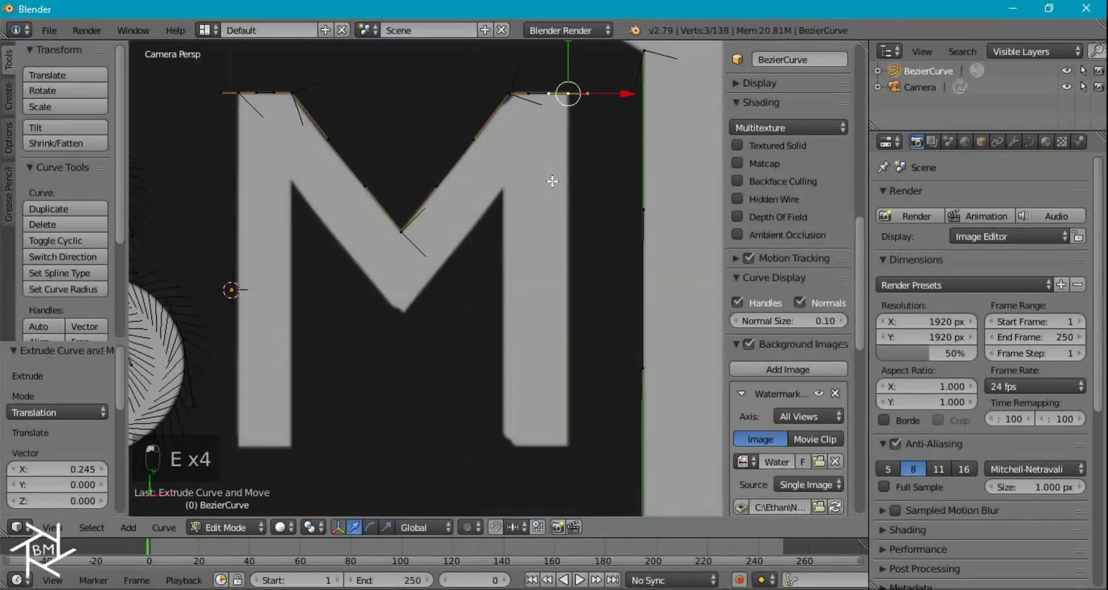
{"action": "scroll", "coordinate": [554, 196], "scroll_direction": "down", "scroll_amount": 2}
{"action": "key", "text": "e"}
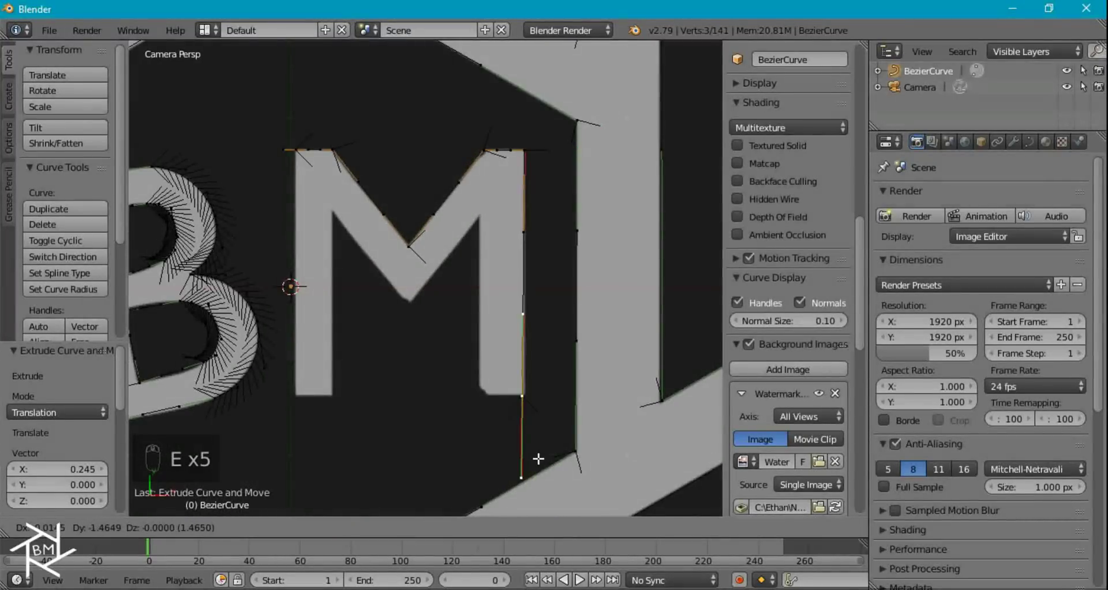
{"action": "left_click", "coordinate": [540, 458]}
{"action": "key", "text": "e"}
{"action": "left_click", "coordinate": [508, 458]}
{"action": "key", "text": "e"}
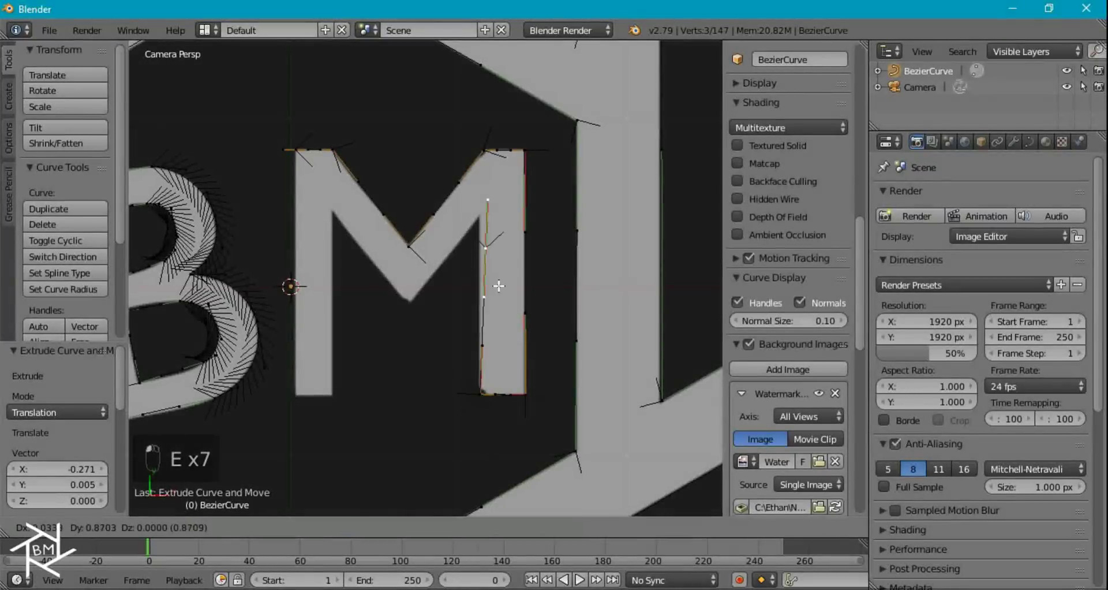
{"action": "left_click", "coordinate": [494, 275]}
Step: Extrude curve points around the M's lower V tip and its left leg's inner top, inner bottom and outer bottom corners
{"action": "key", "text": "e"}
{"action": "left_click", "coordinate": [407, 341]}
{"action": "key", "text": "e"}
{"action": "left_click", "coordinate": [349, 270]}
{"action": "key", "text": "e"}
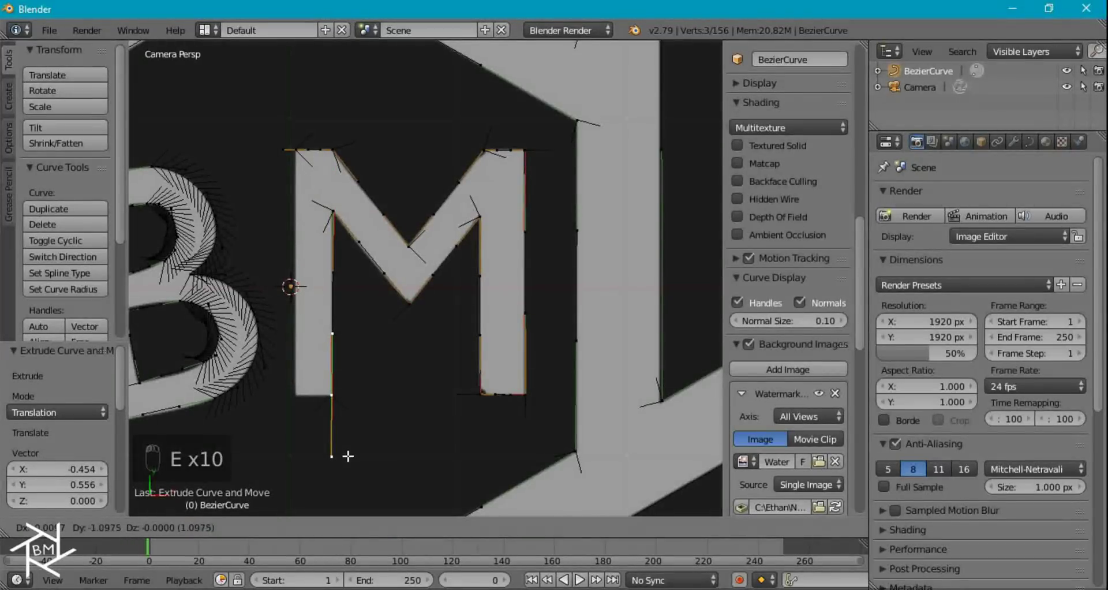
{"action": "left_click", "coordinate": [336, 455]}
{"action": "key", "text": "e"}
{"action": "left_click", "coordinate": [312, 455]}
{"action": "key", "text": "e"}
{"action": "key", "text": "ctrl+z"}
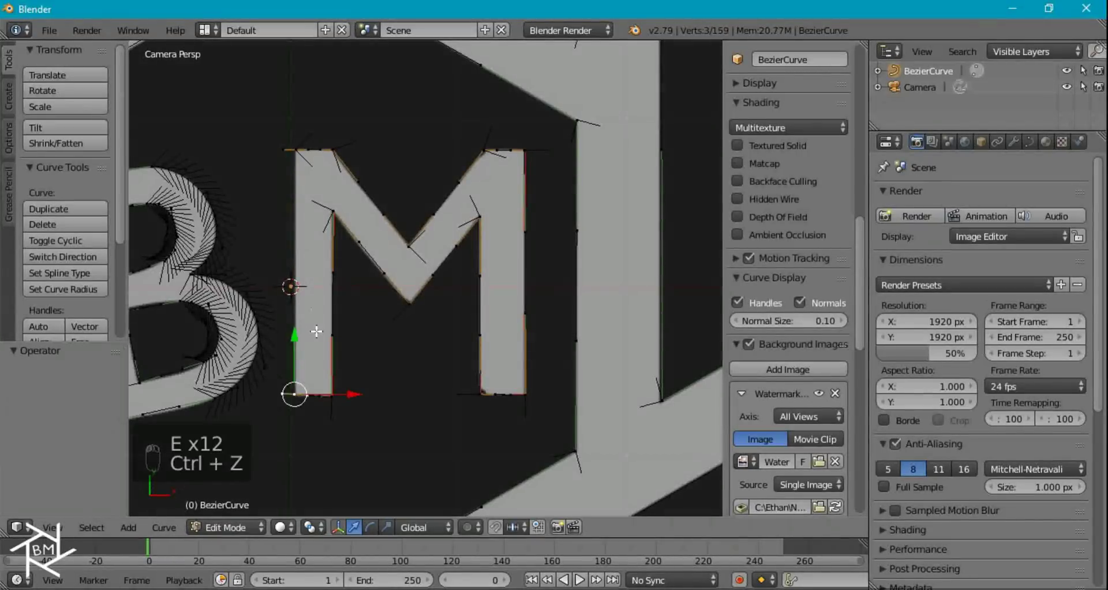
Step: Close the M's outline with a segment between its lower-left and upper-left points, and return to Object Mode
{"action": "right_click", "coordinate": [296, 150], "text": "shift"}
{"action": "key", "text": "f"}
{"action": "middle_click_drag", "start_coordinate": [343, 254], "coordinate": [519, 245], "text": "shift"}
{"action": "scroll", "coordinate": [520, 245], "scroll_direction": "down", "scroll_amount": 8}
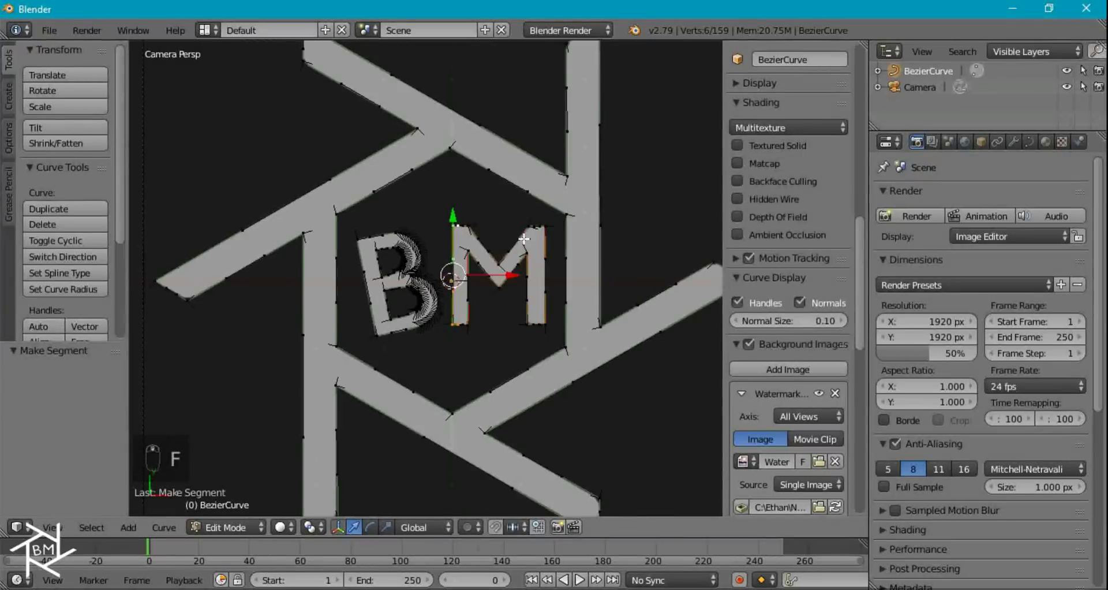
{"action": "key", "text": "Tab"}
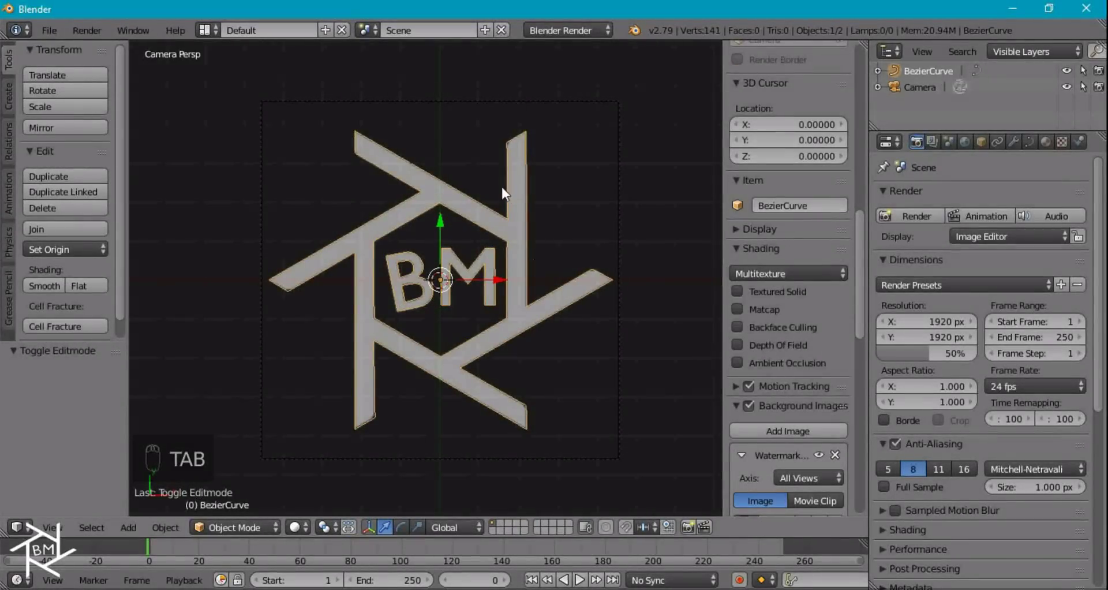
Step: Turn off the background images and set the logo curve's shape to 2D
{"action": "left_click", "coordinate": [749, 405]}
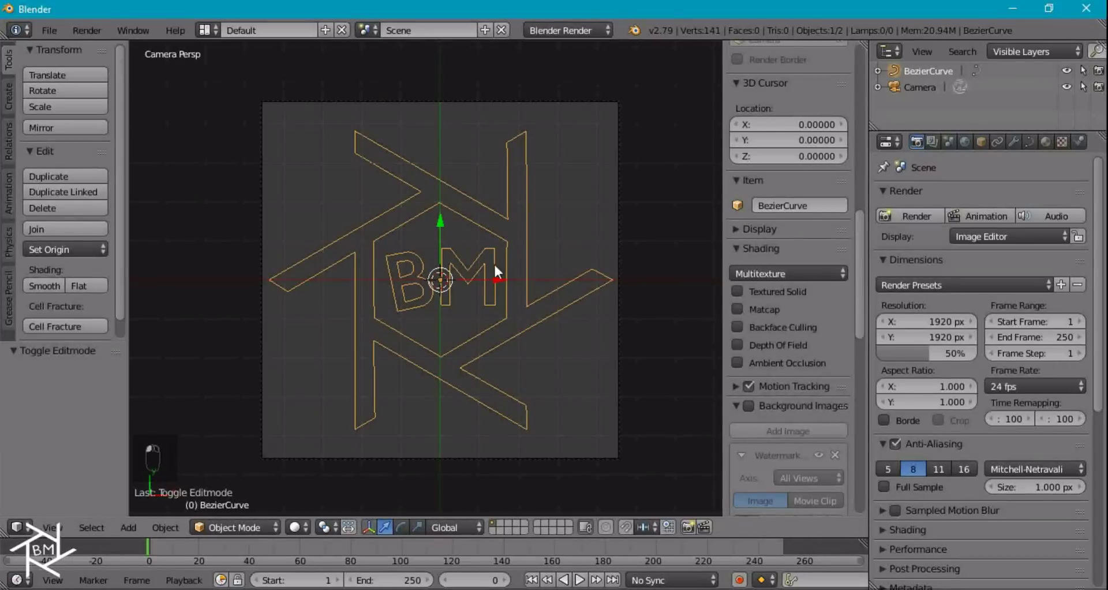
{"action": "scroll", "coordinate": [501, 266], "scroll_direction": "up", "scroll_amount": 1}
{"action": "scroll", "coordinate": [478, 266], "scroll_direction": "up", "scroll_amount": 3}
{"action": "scroll", "coordinate": [474, 251], "scroll_direction": "down", "scroll_amount": 4}
{"action": "middle_click_drag", "start_coordinate": [552, 331], "coordinate": [559, 273]}
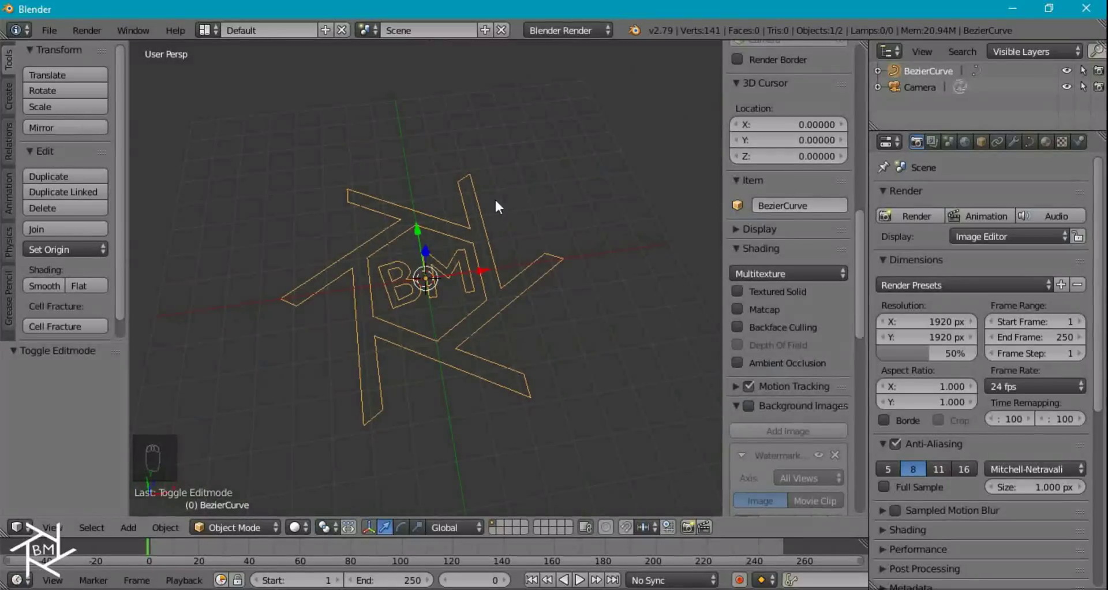
{"action": "left_click", "coordinate": [1031, 141]}
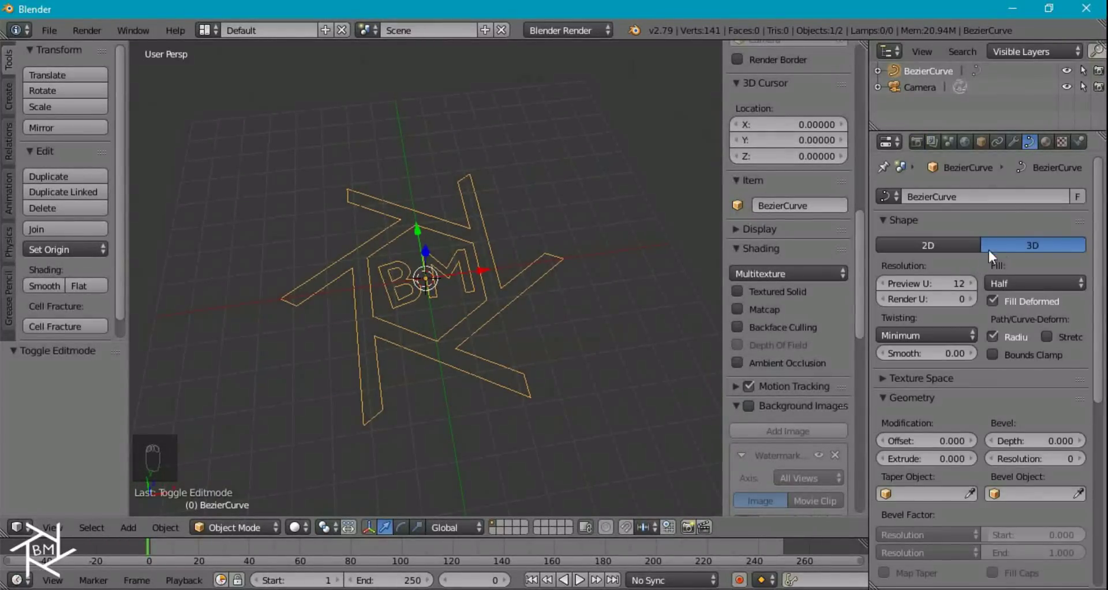
{"action": "left_click", "coordinate": [949, 241]}
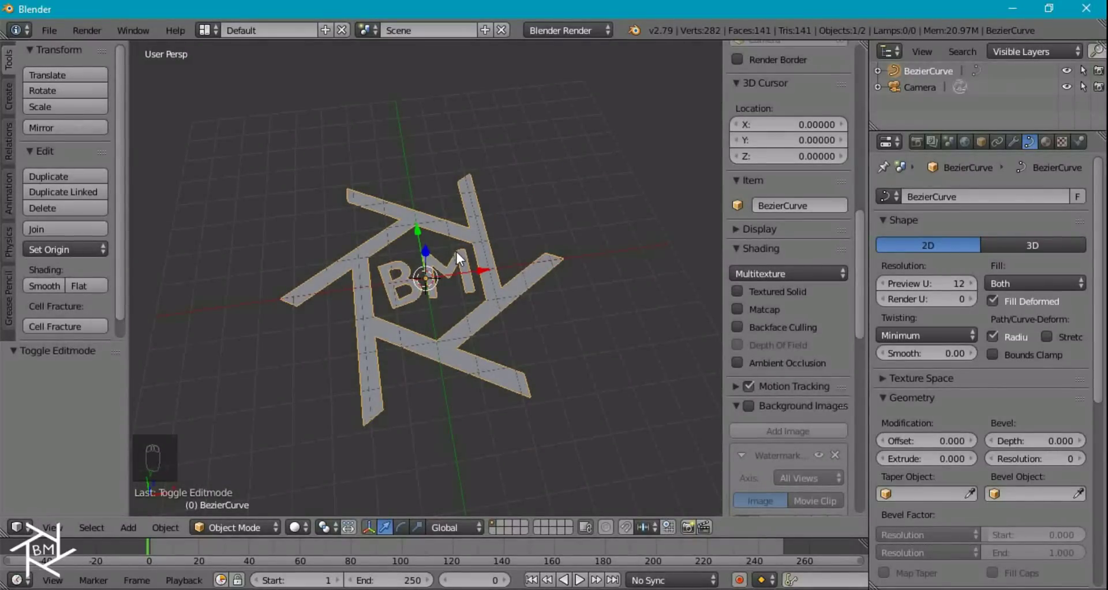
Step: Set the logo curve's extrude value to 0.1
{"action": "middle_click_drag", "start_coordinate": [477, 258], "coordinate": [501, 220]}
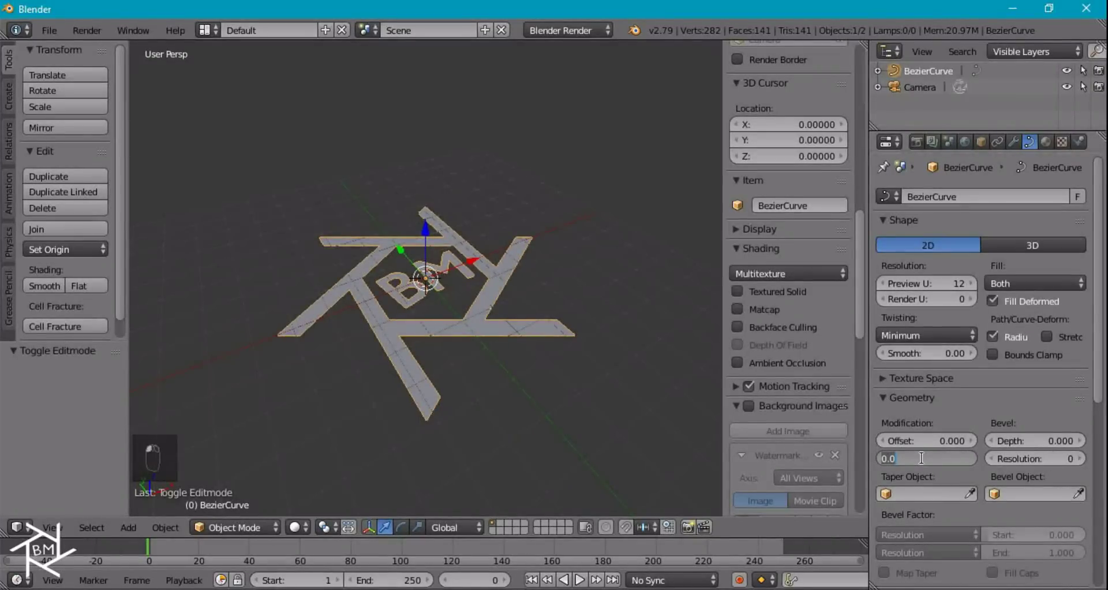
{"action": "key", "text": "Return"}
{"action": "middle_click_drag", "start_coordinate": [479, 399], "coordinate": [428, 340]}
{"action": "middle_click_drag", "start_coordinate": [327, 273], "coordinate": [391, 315]}
{"action": "scroll", "coordinate": [281, 323], "scroll_direction": "up", "scroll_amount": 3}
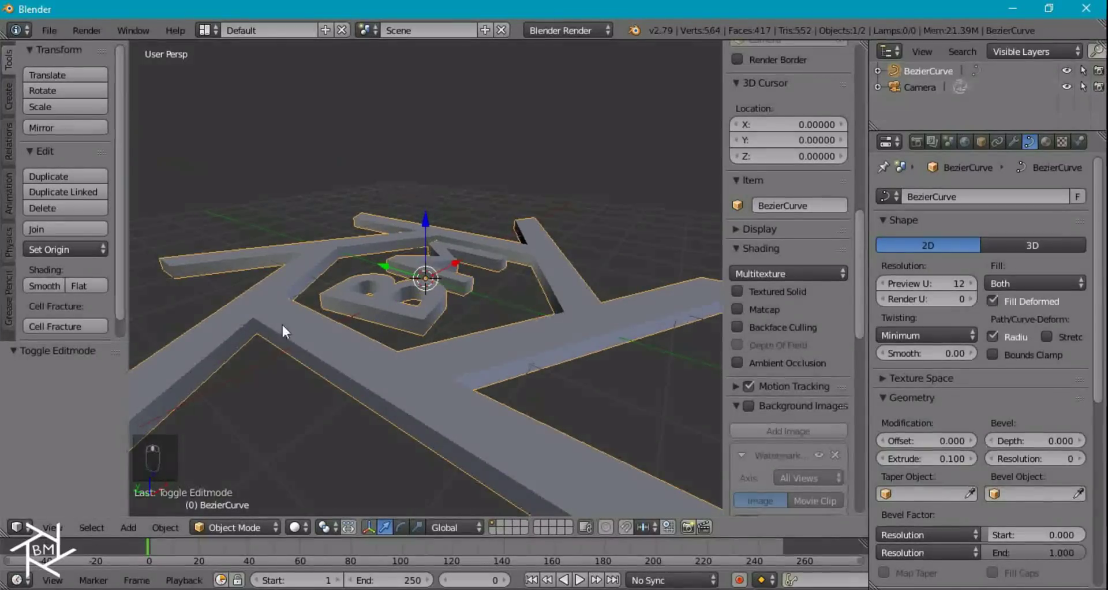
Step: Shade the logo curve smooth and add an Edge Split modifier to it
{"action": "left_click", "coordinate": [46, 285]}
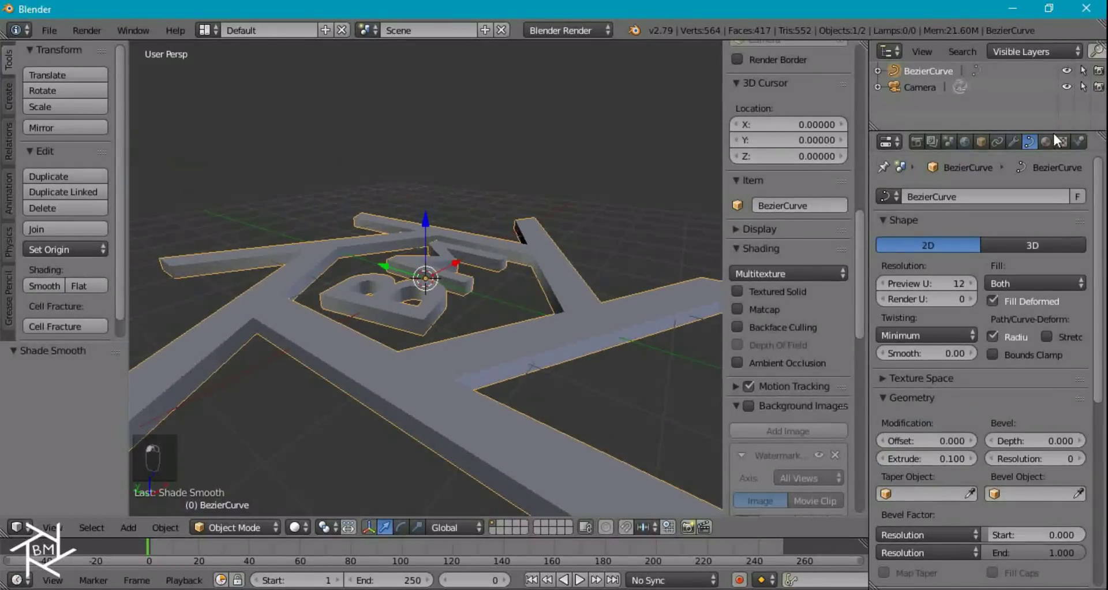
{"action": "left_click", "coordinate": [1013, 142]}
{"action": "left_click", "coordinate": [946, 197]}
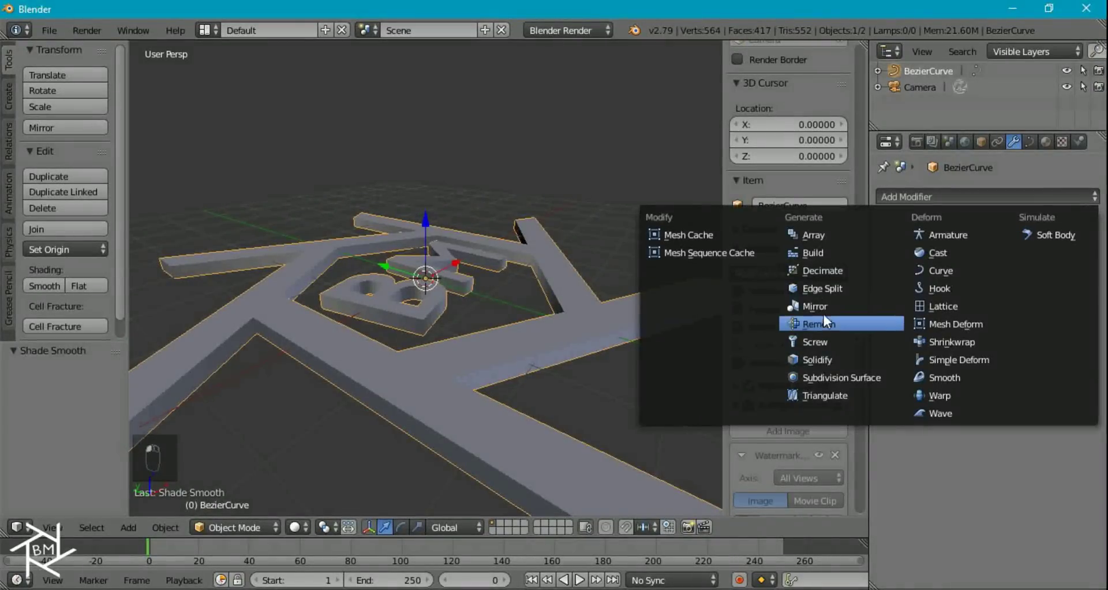
{"action": "left_click", "coordinate": [824, 287]}
{"action": "middle_click_drag", "start_coordinate": [525, 283], "coordinate": [501, 442]}
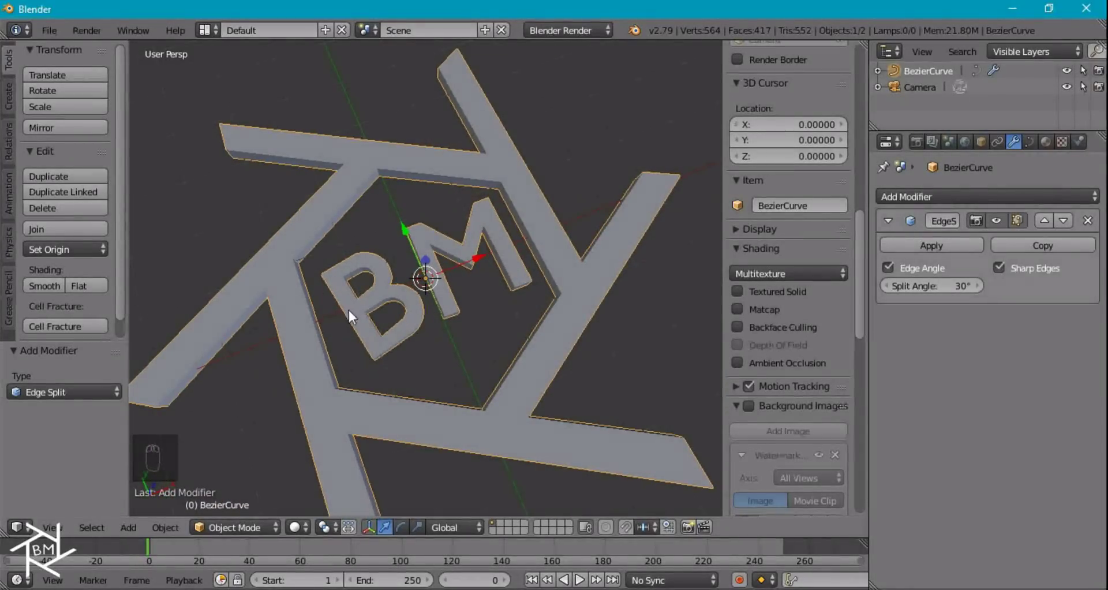
{"action": "middle_click_drag", "start_coordinate": [348, 360], "coordinate": [369, 305]}
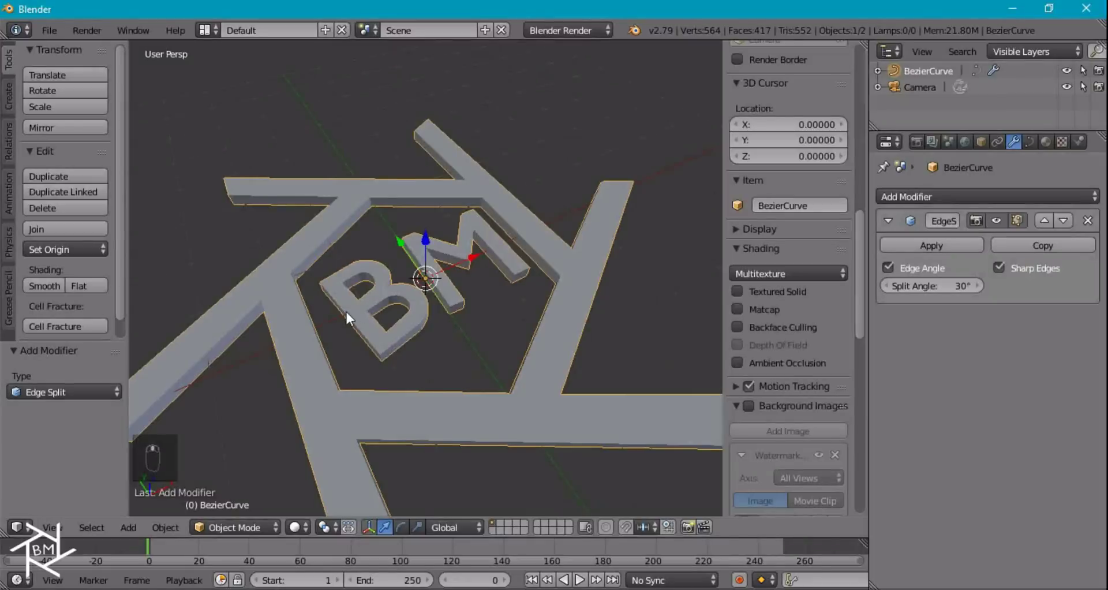
{"action": "scroll", "coordinate": [346, 312], "scroll_direction": "down", "scroll_amount": 3}
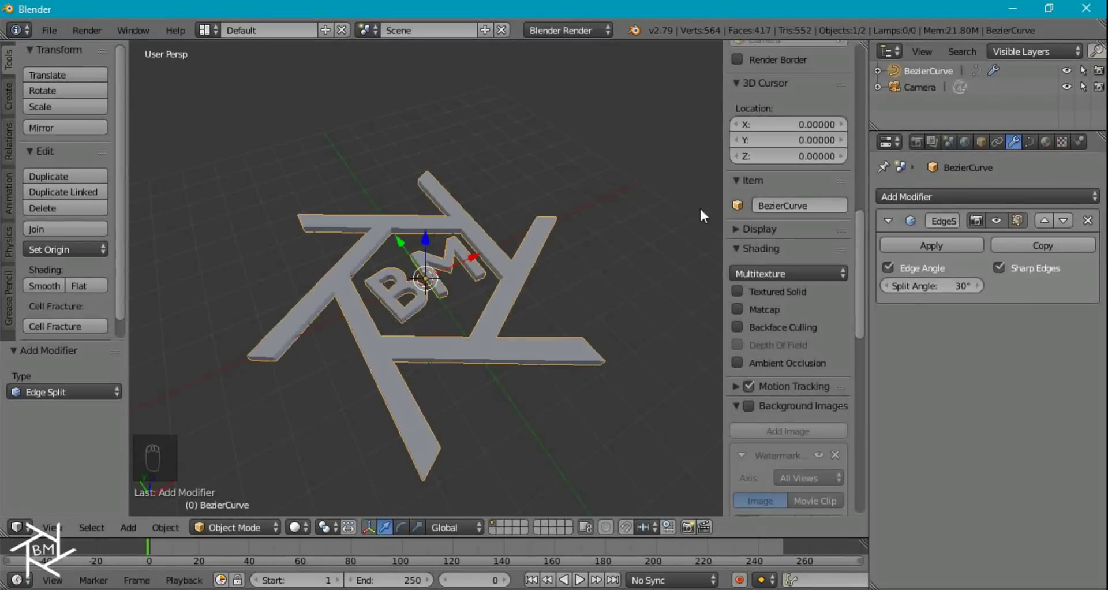
Step: Review the logo curve's fill mode options, keeping Both, and check its extrude setting
{"action": "left_click", "coordinate": [1029, 141]}
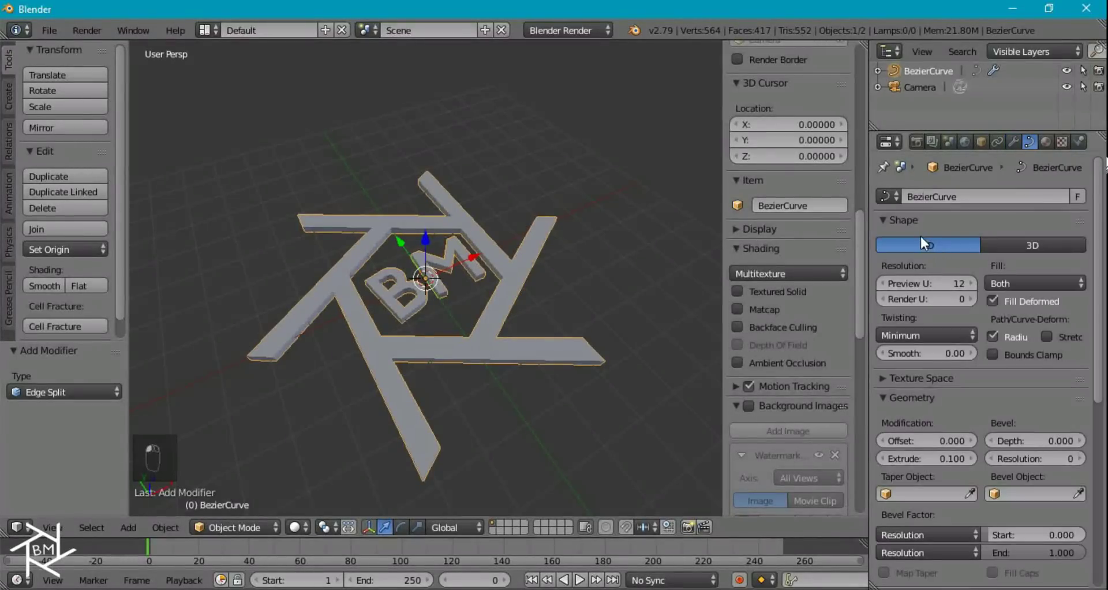
{"action": "left_click", "coordinate": [1022, 284]}
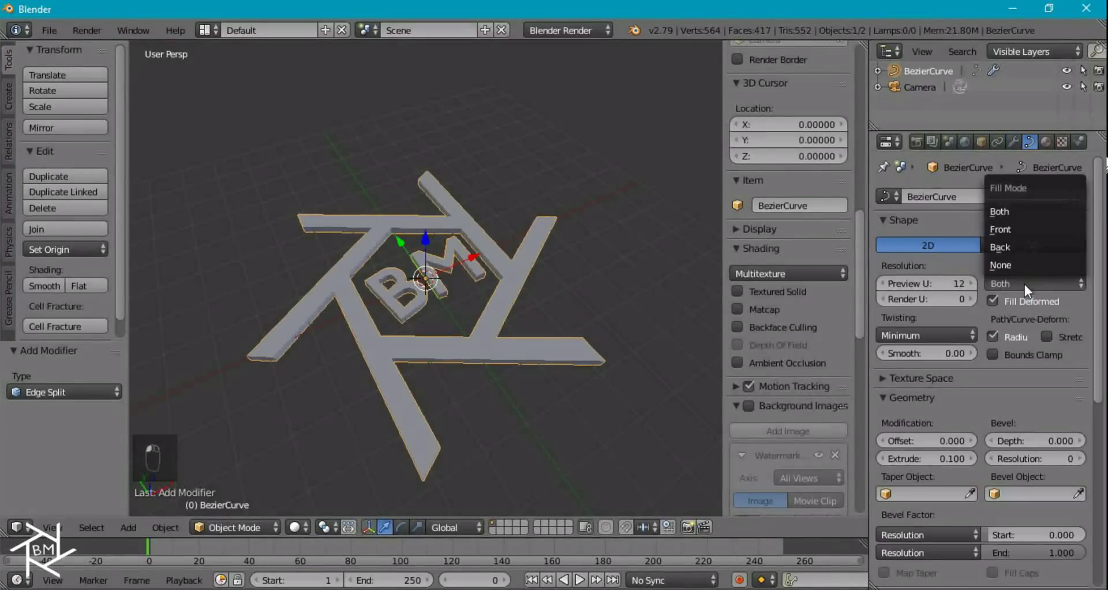
{"action": "left_click", "coordinate": [1009, 214]}
{"action": "mouse_move", "coordinate": [919, 458]}
{"action": "left_mouse_down"}
{"action": "mouse_move", "coordinate": [889, 458]}
{"action": "mouse_move", "coordinate": [946, 458]}
{"action": "mouse_move", "coordinate": [919, 458]}
{"action": "left_mouse_up"}
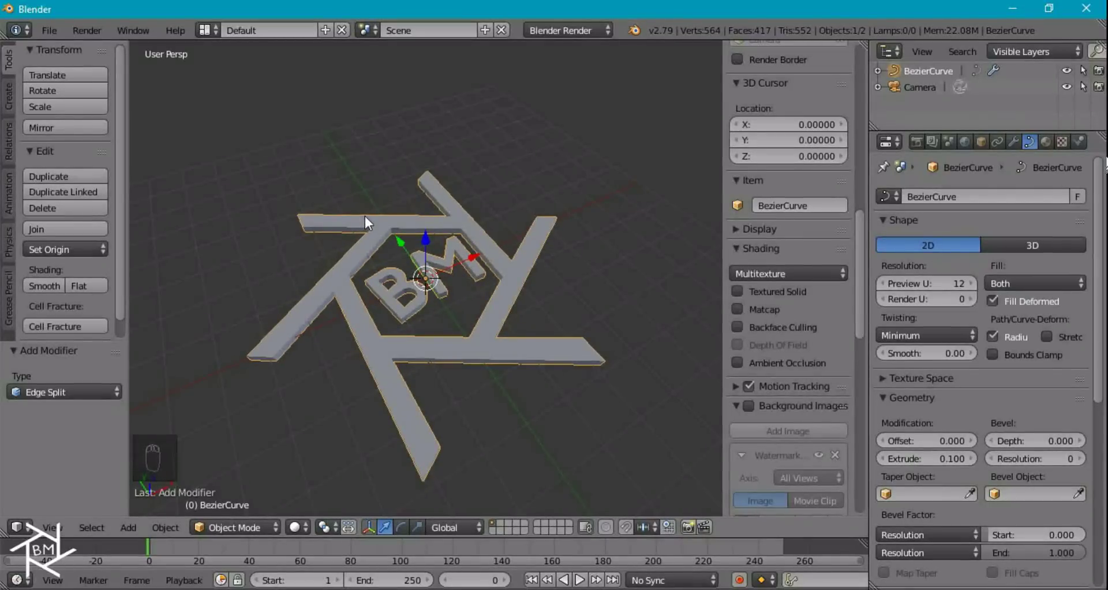
{"action": "middle_click_drag", "start_coordinate": [486, 354], "coordinate": [438, 315]}
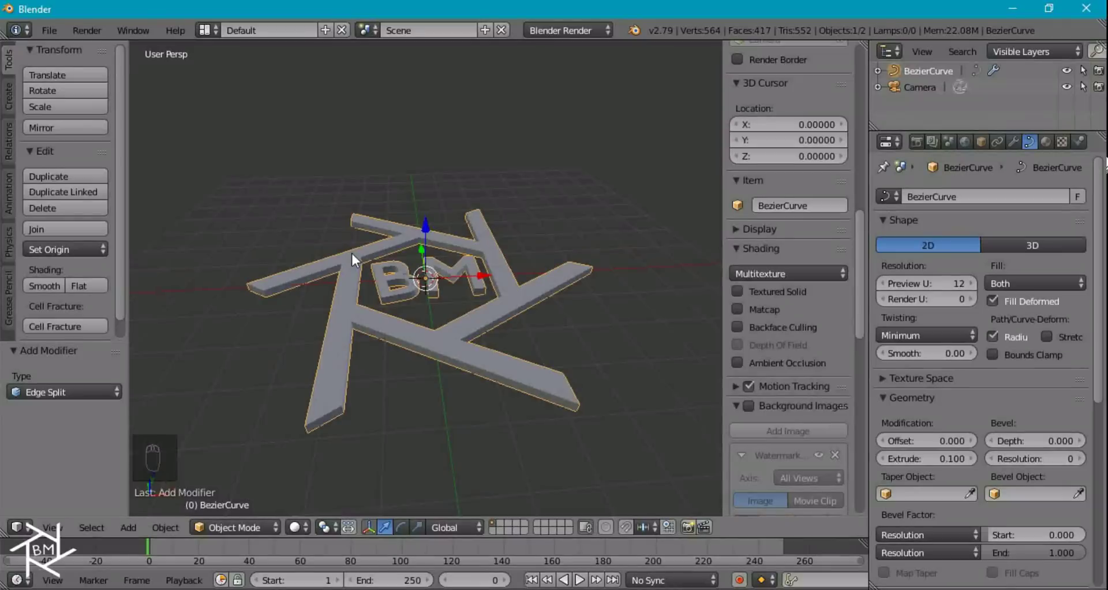
Step: Append the Grill_Displacement and Plane objects from Sci-Fi Grill Wallpaper_Tutorial.blend
{"action": "left_click", "coordinate": [51, 27]}
{"action": "left_click", "coordinate": [91, 296]}
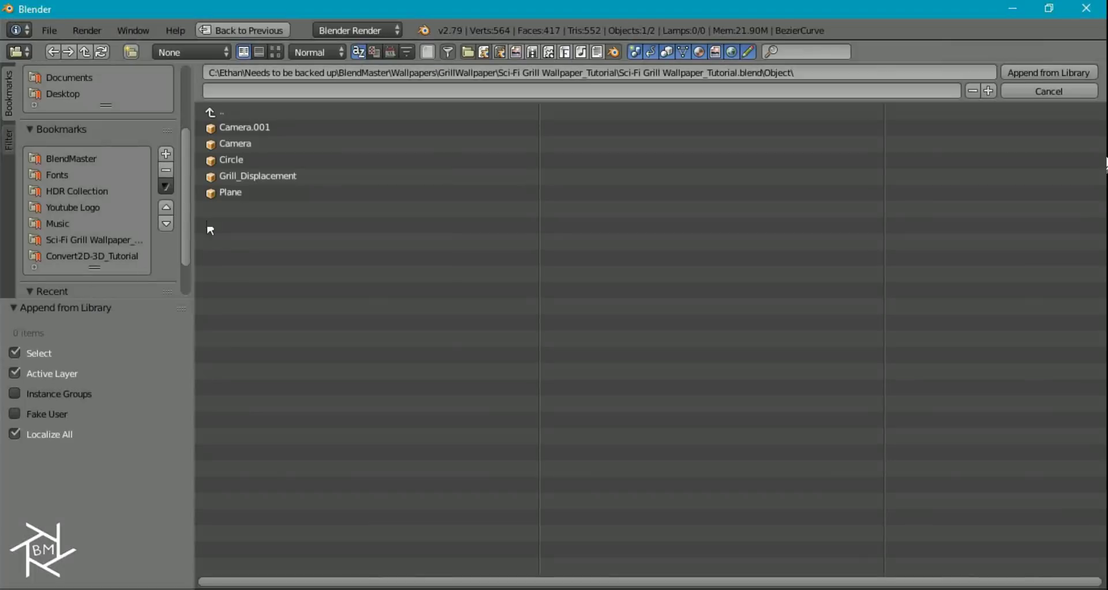
{"action": "left_click", "coordinate": [86, 240]}
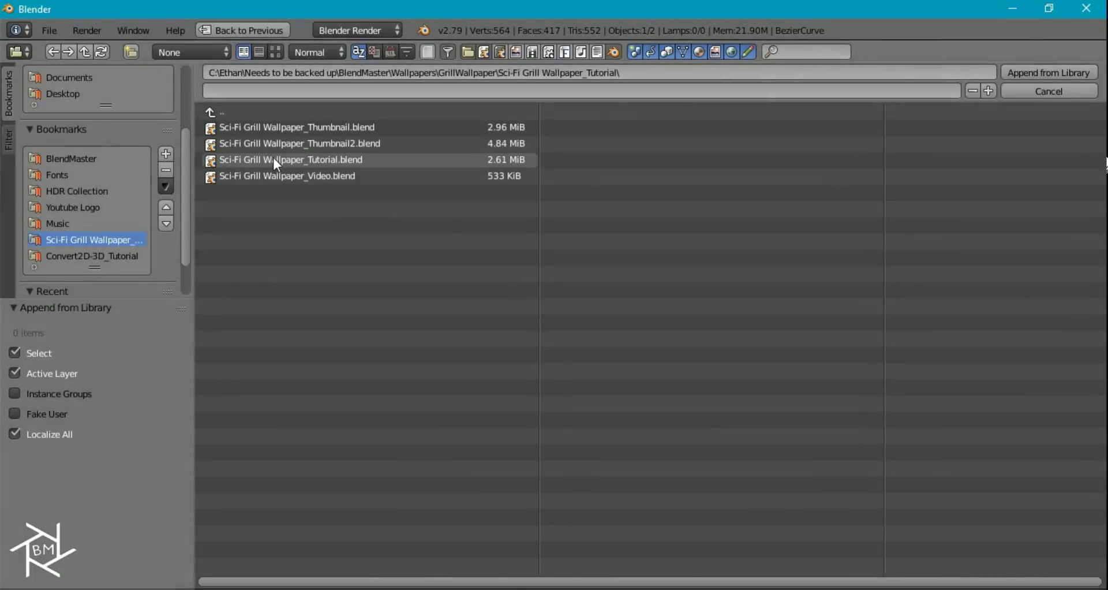
{"action": "left_click", "coordinate": [348, 161]}
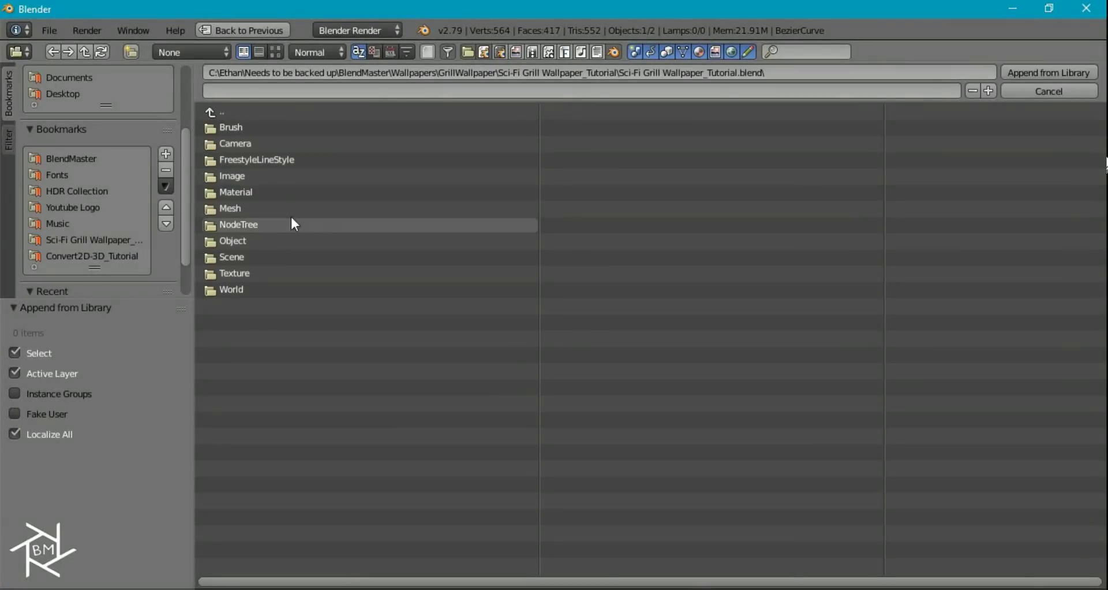
{"action": "left_click", "coordinate": [253, 240]}
{"action": "left_click", "coordinate": [256, 197]}
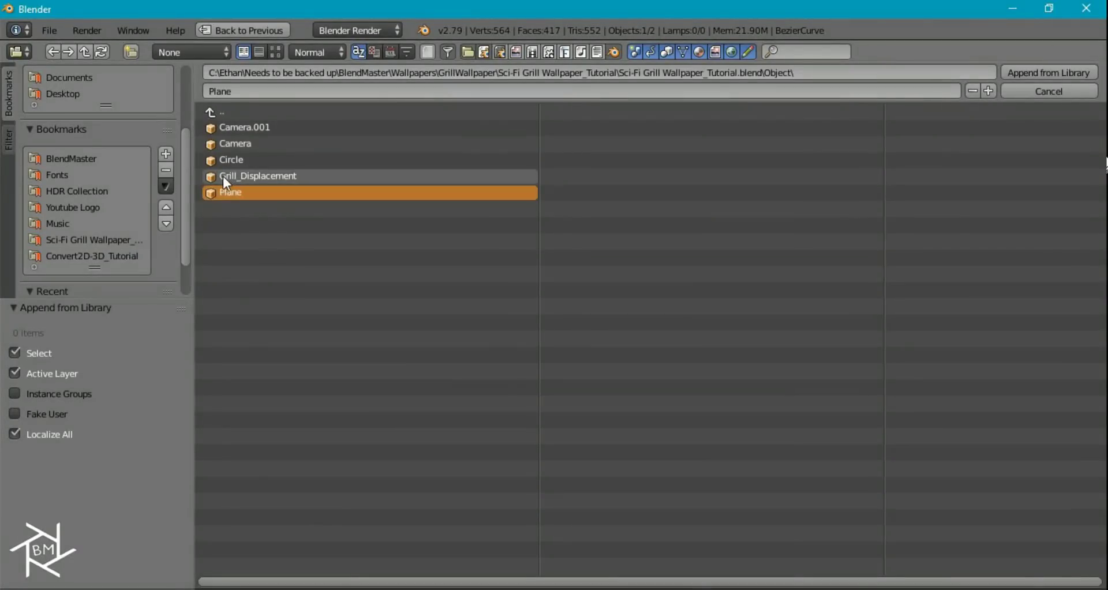
{"action": "left_click", "coordinate": [258, 172], "text": "shift"}
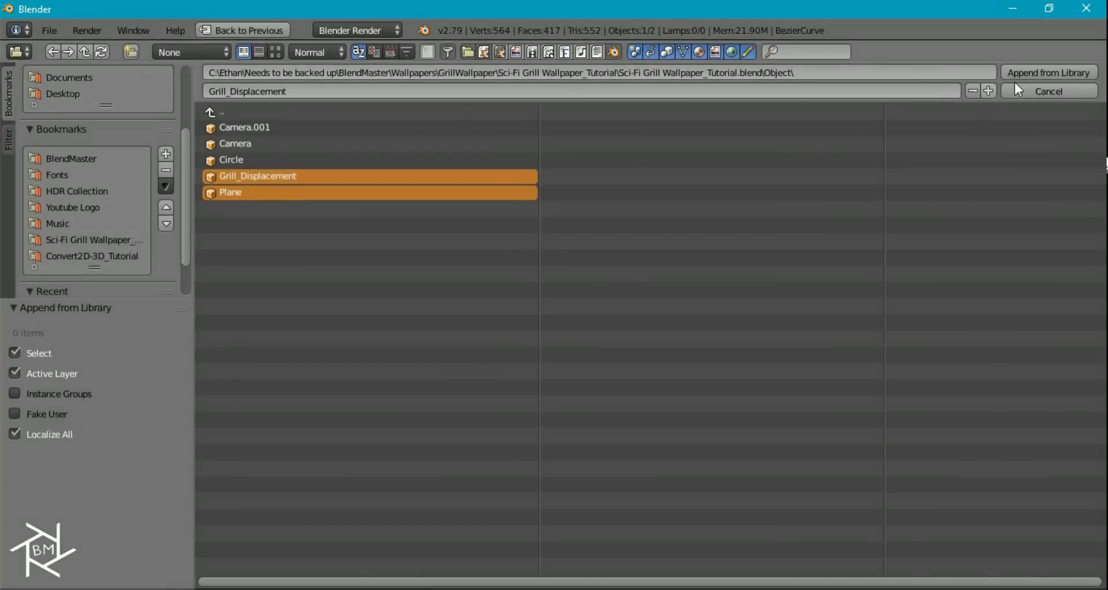
{"action": "left_click", "coordinate": [1037, 74]}
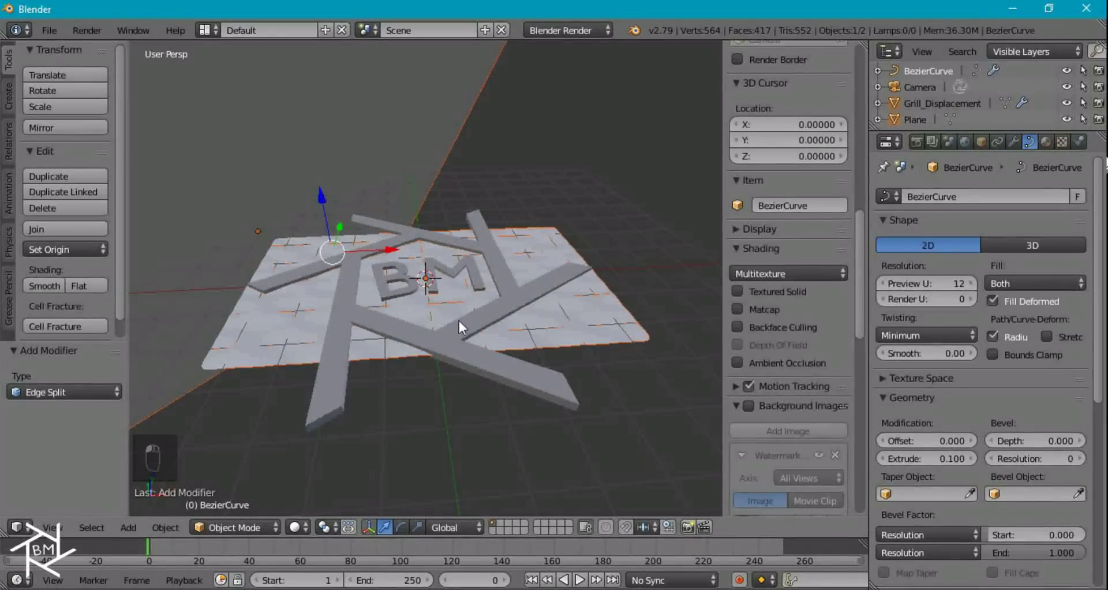
Step: Select the logo curve and set its extrude value to 0
{"action": "right_click", "coordinate": [424, 337]}
{"action": "middle_click_drag", "start_coordinate": [521, 283], "coordinate": [544, 343]}
{"action": "left_click", "coordinate": [927, 459]}
{"action": "type", "text": "0"}
{"action": "key", "text": "Return"}
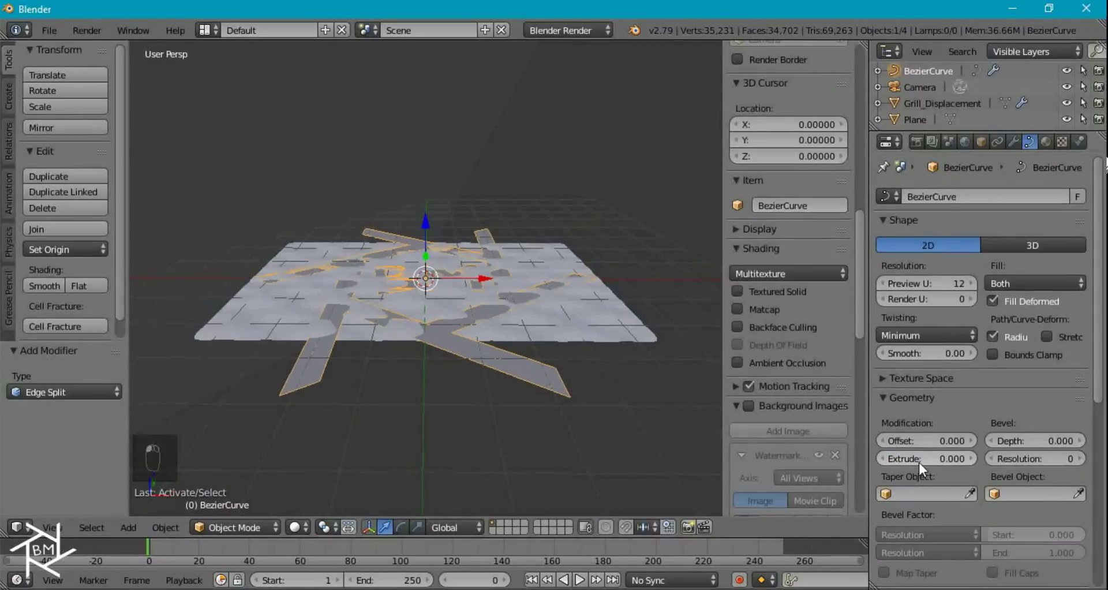
Step: Raise the logo curve about 0.096 along Z so it sits just above the grill, working in front orthographic wireframe display
{"action": "middle_click_drag", "start_coordinate": [473, 372], "coordinate": [495, 358]}
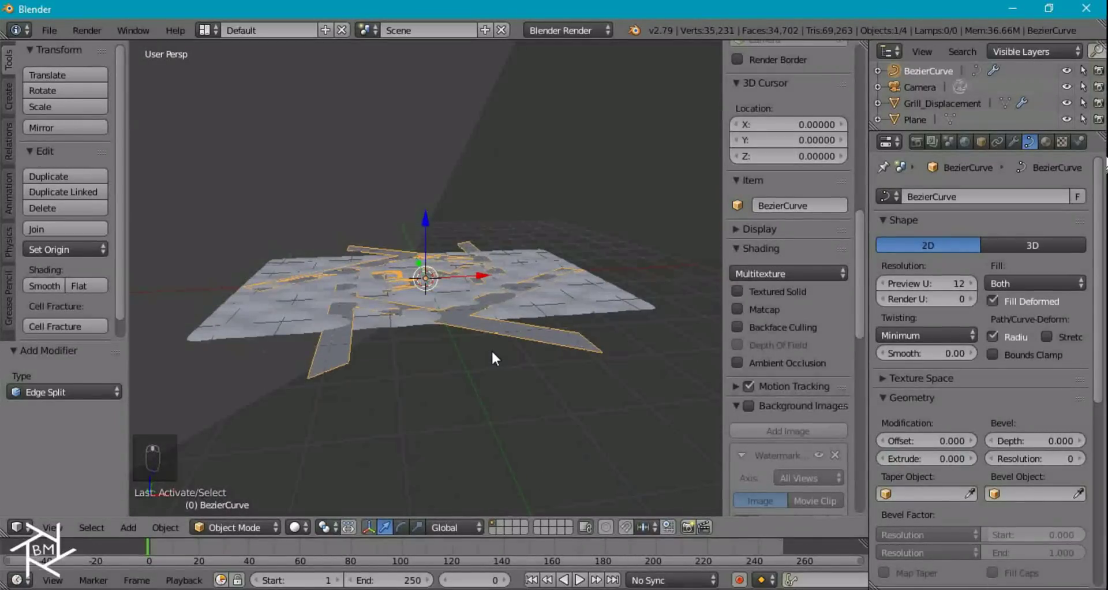
{"action": "key", "text": "KP_1"}
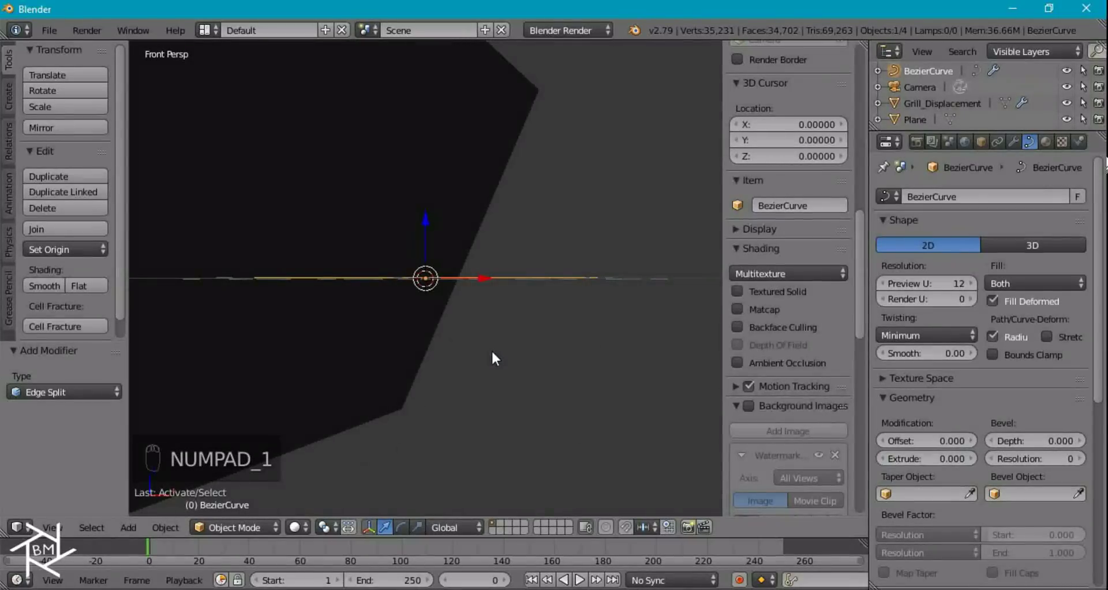
{"action": "key", "text": "KP_5"}
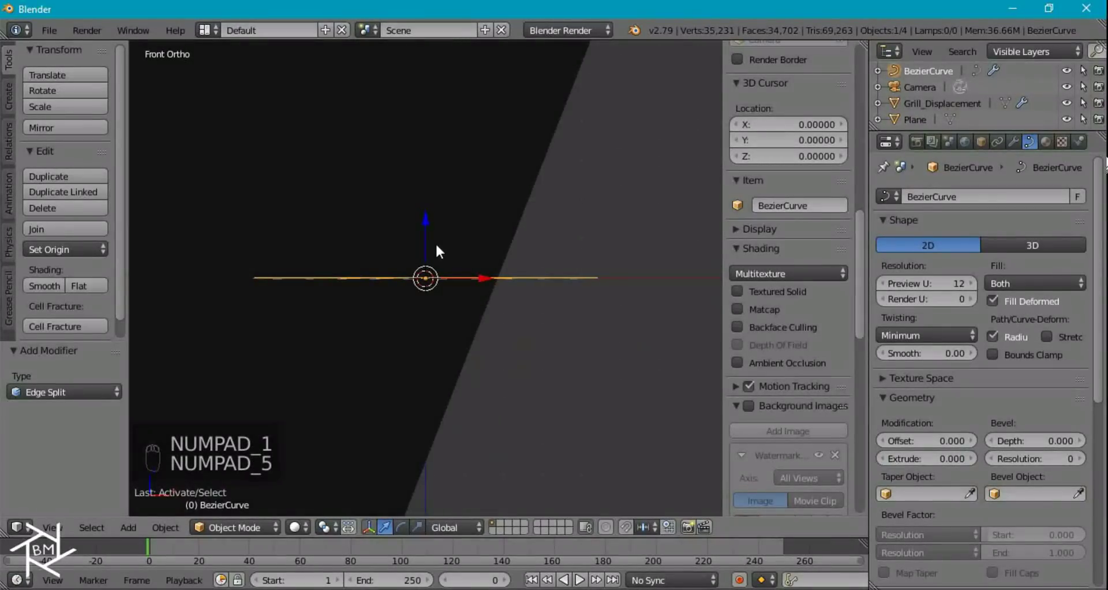
{"action": "key", "text": "z"}
{"action": "scroll", "coordinate": [425, 215], "scroll_direction": "up", "scroll_amount": 3}
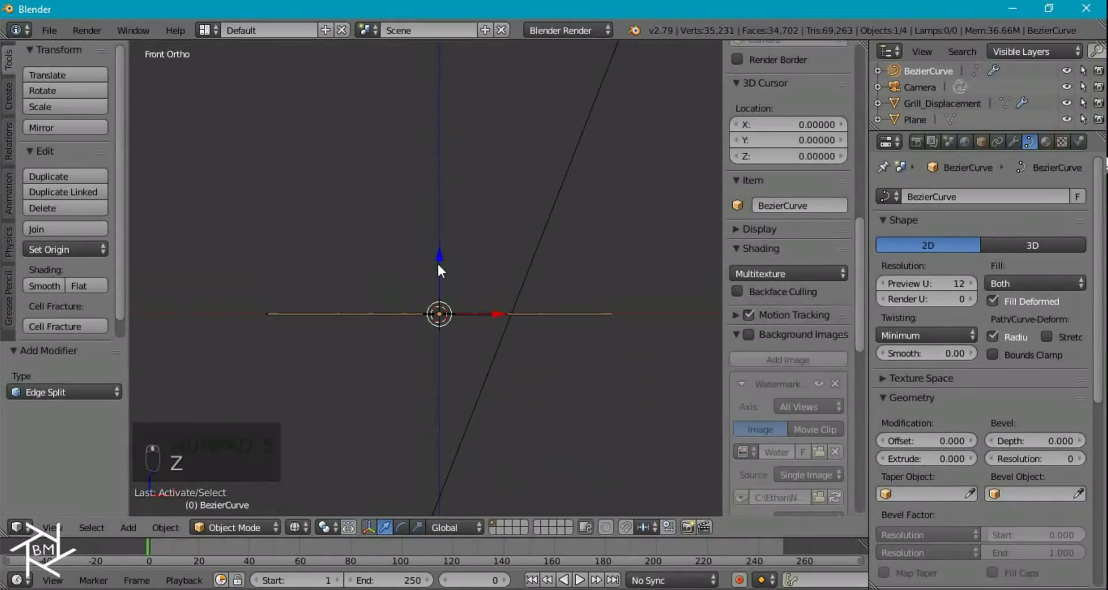
{"action": "key", "text": "g"}
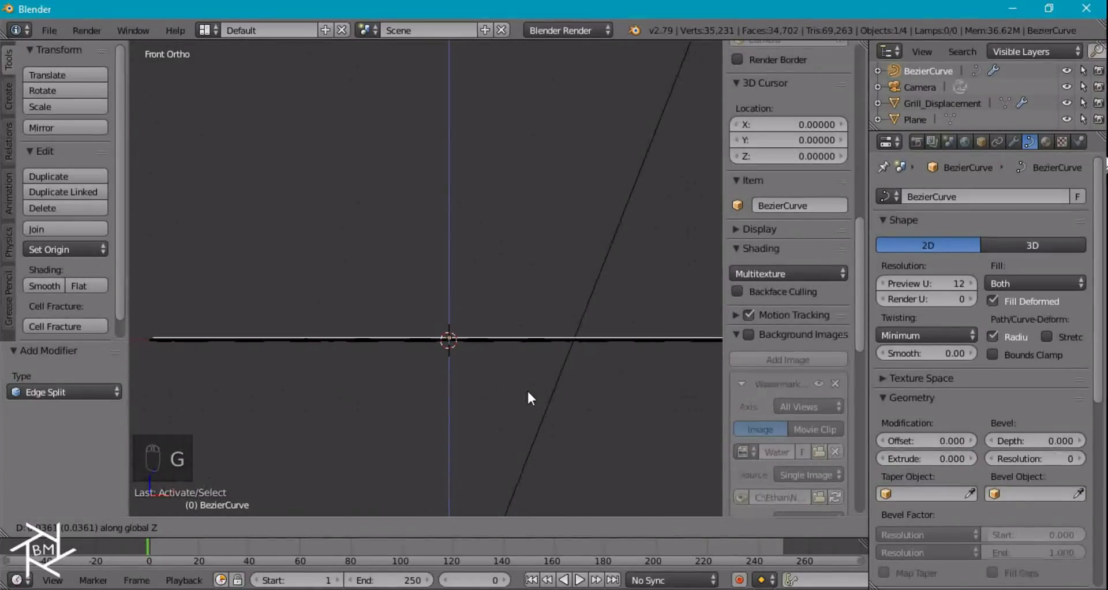
{"action": "left_click", "coordinate": [528, 387]}
{"action": "middle_click_drag", "start_coordinate": [518, 325], "coordinate": [509, 382]}
{"action": "key", "text": "z"}
Step: Scale the logo curve down by a factor of 0.5 over the grill
{"action": "middle_click_drag", "start_coordinate": [486, 315], "coordinate": [485, 426]}
{"action": "middle_click_drag", "start_coordinate": [524, 326], "coordinate": [596, 377]}
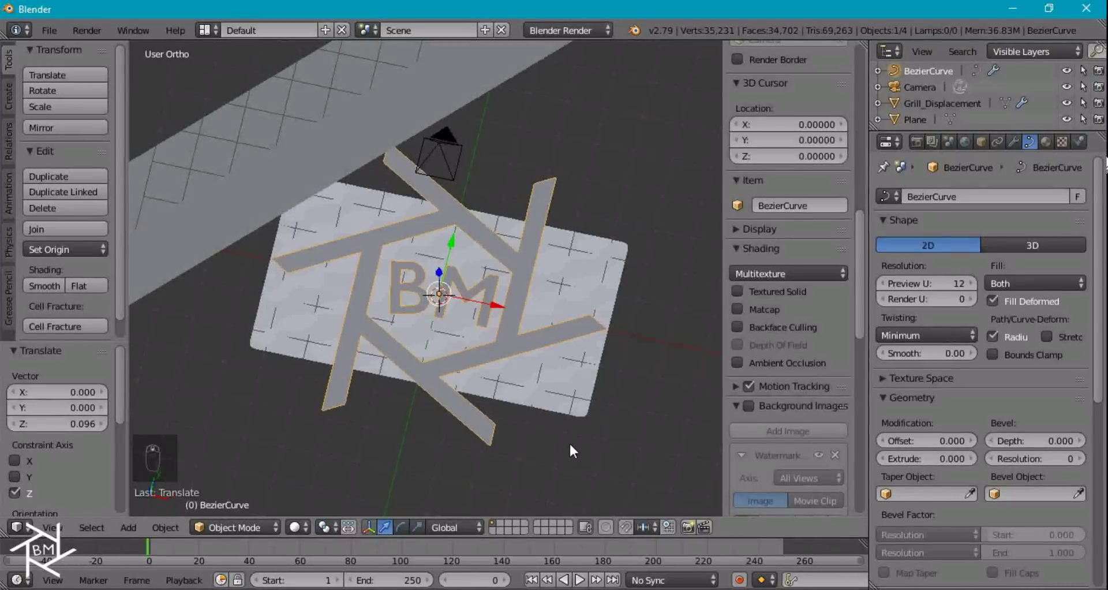
{"action": "type", "text": "s.5"}
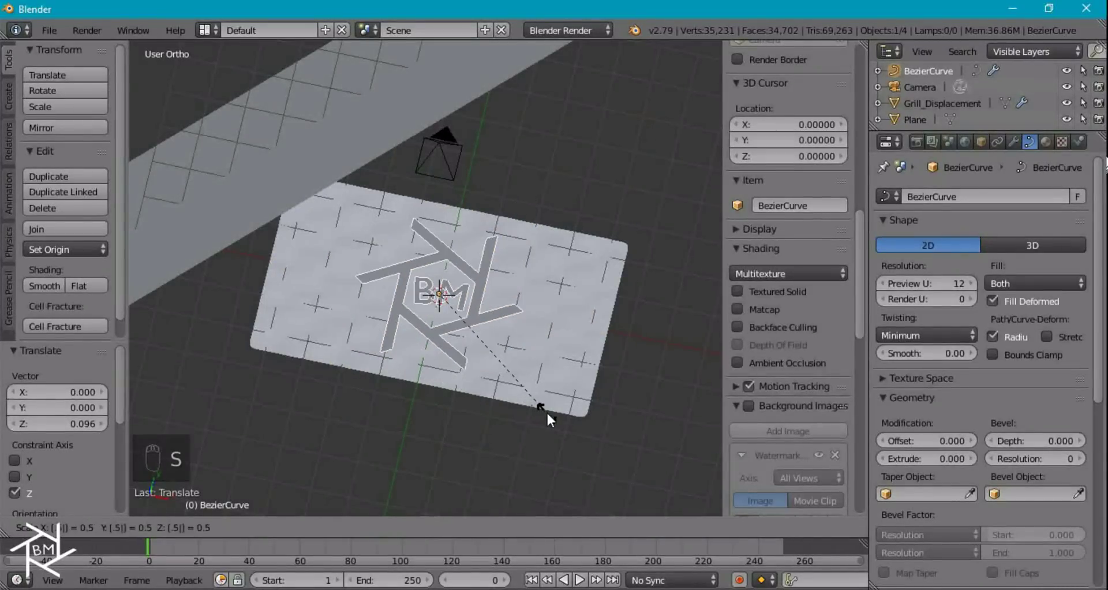
{"action": "key", "text": "Return"}
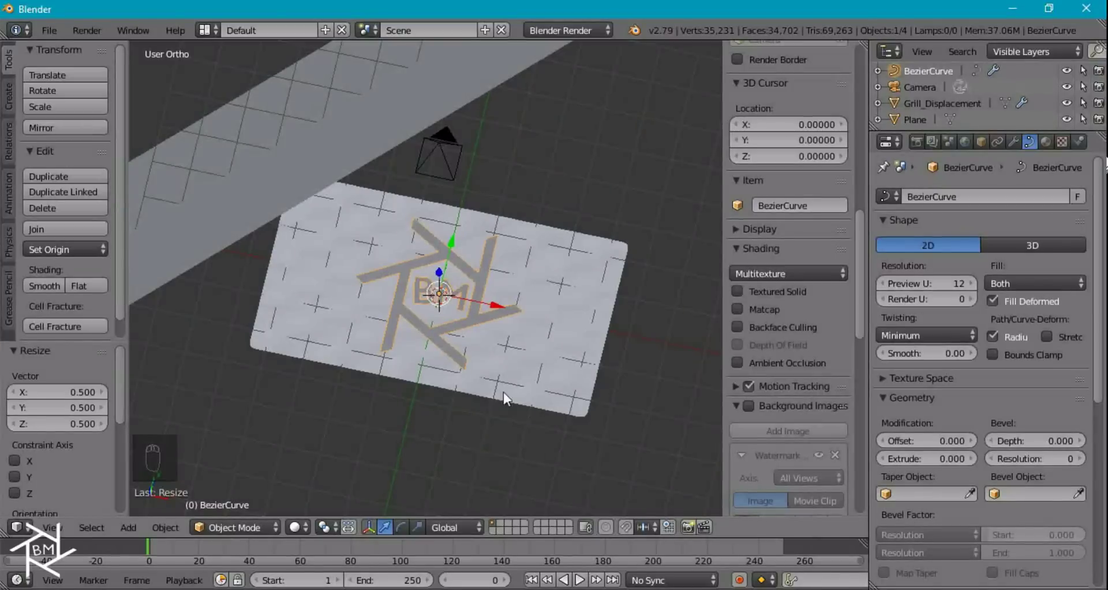
{"action": "scroll", "coordinate": [486, 367], "scroll_direction": "up", "scroll_amount": 4}
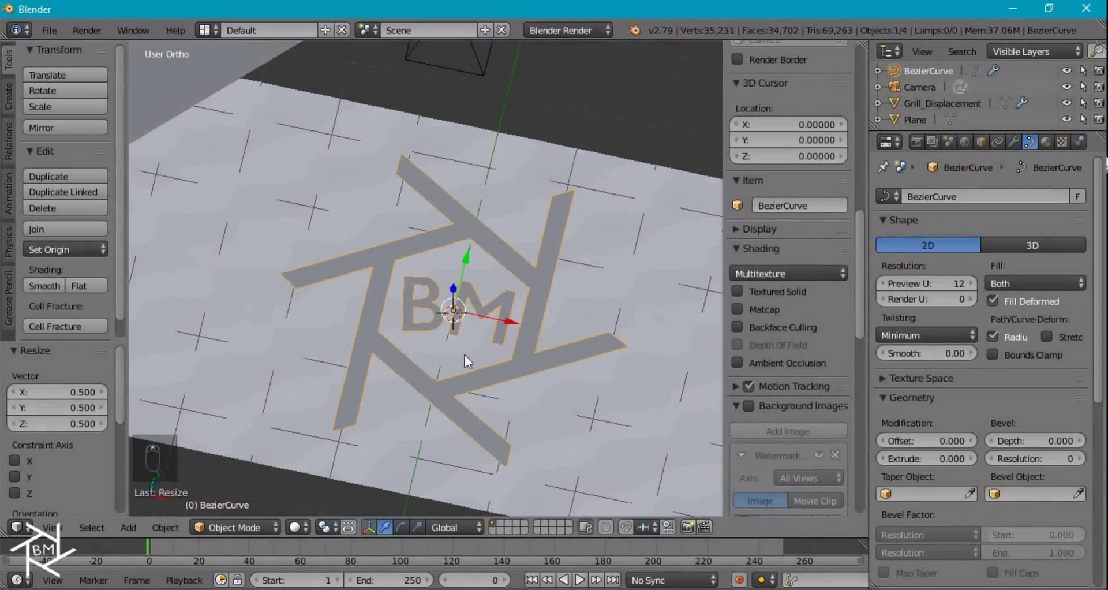
Step: Duplicate the logo curve in place and set the copy's fill to None so only its outline remains
{"action": "key", "text": "shift+d"}
{"action": "right_click", "coordinate": [560, 272]}
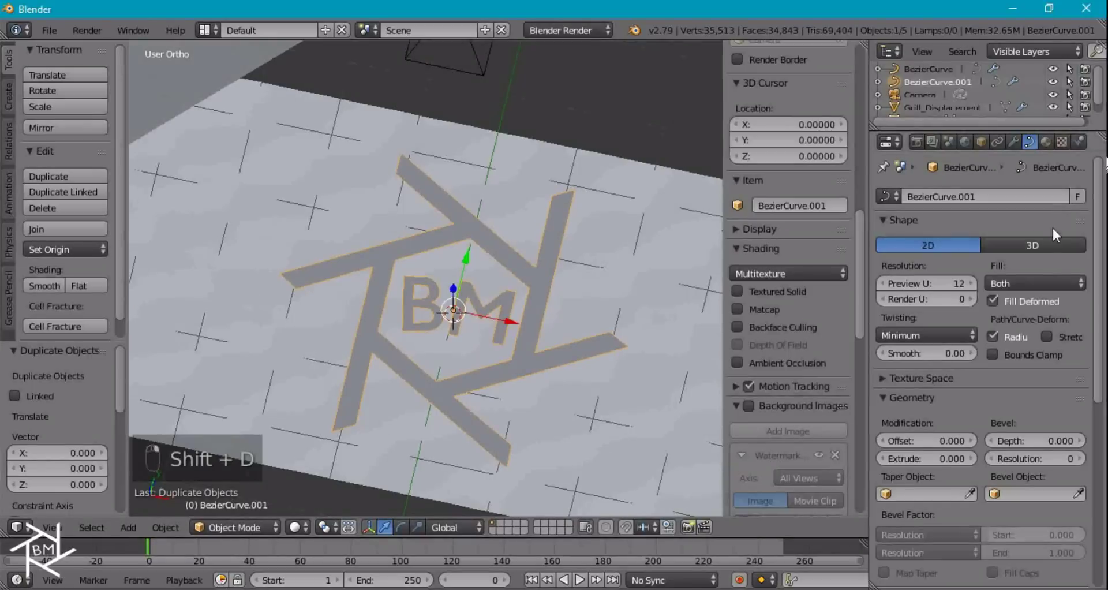
{"action": "left_click", "coordinate": [1033, 282]}
{"action": "left_click", "coordinate": [1010, 264]}
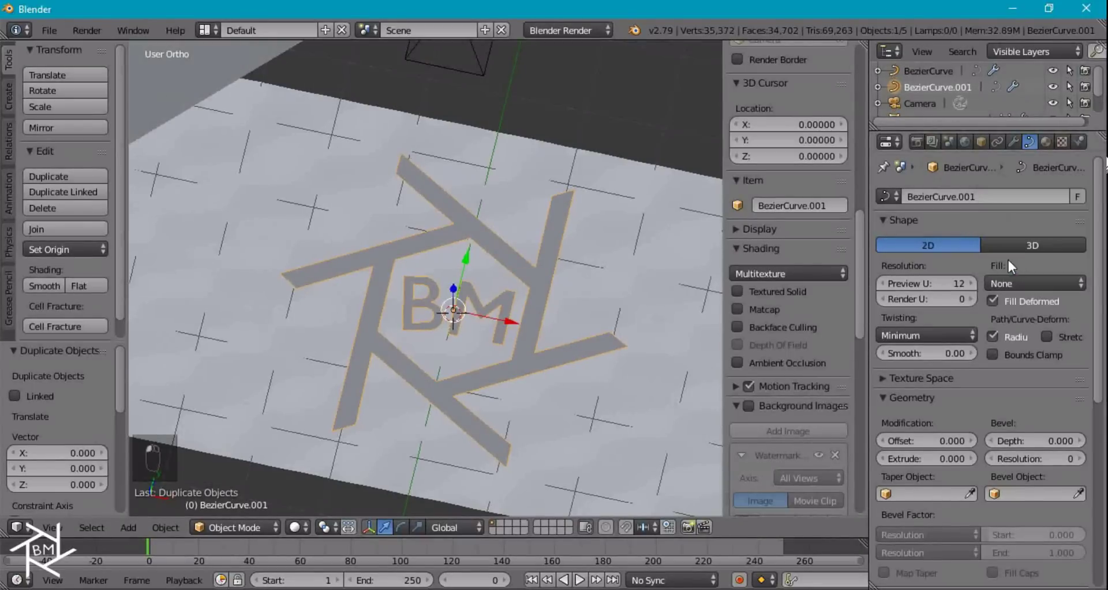
{"action": "key", "text": "g"}
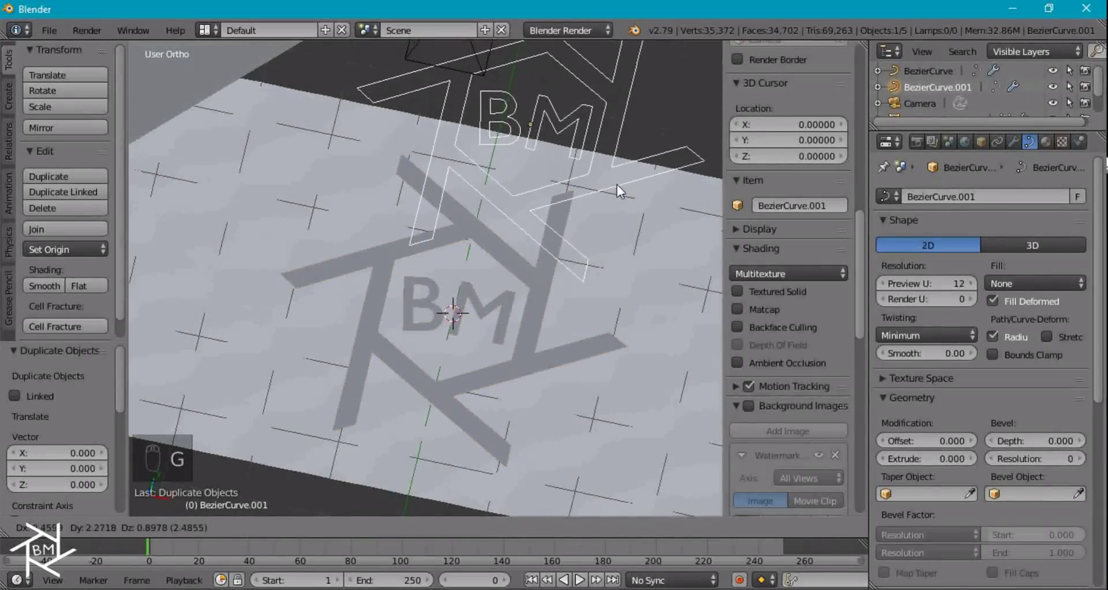
{"action": "right_click", "coordinate": [577, 215]}
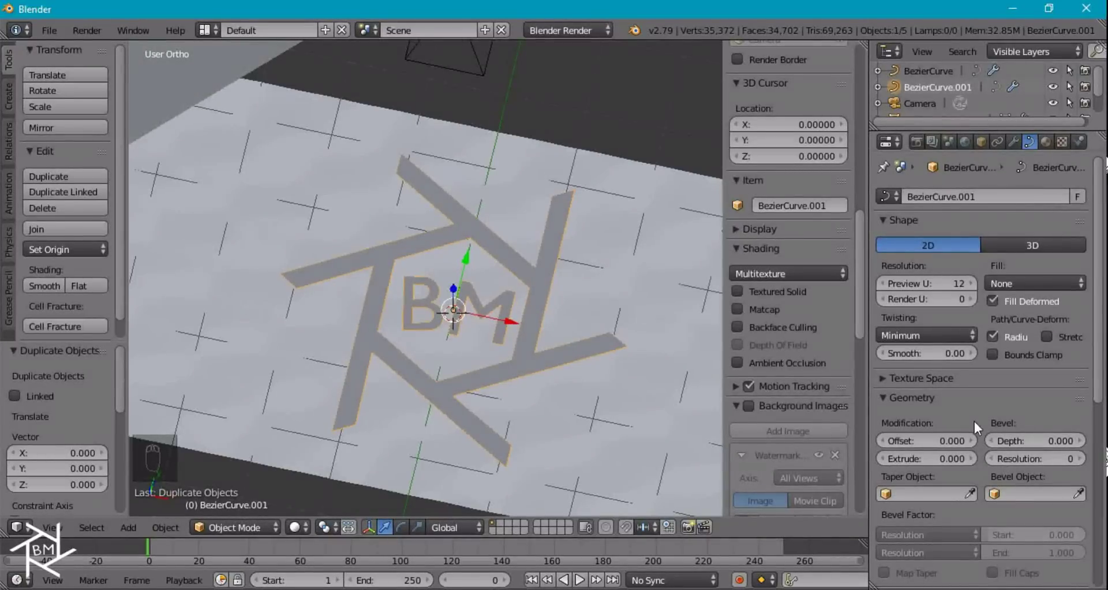
Step: Set the duplicated outline curve's bevel depth to 0.05
{"action": "left_click", "coordinate": [1014, 440]}
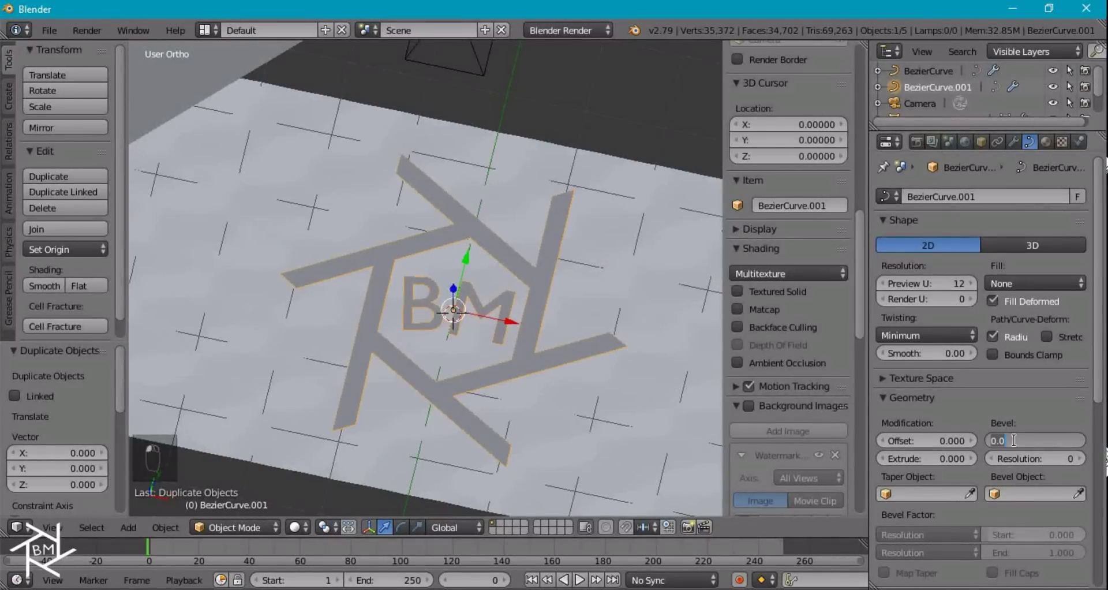
{"action": "type", "text": "0.05"}
{"action": "key", "text": "Return"}
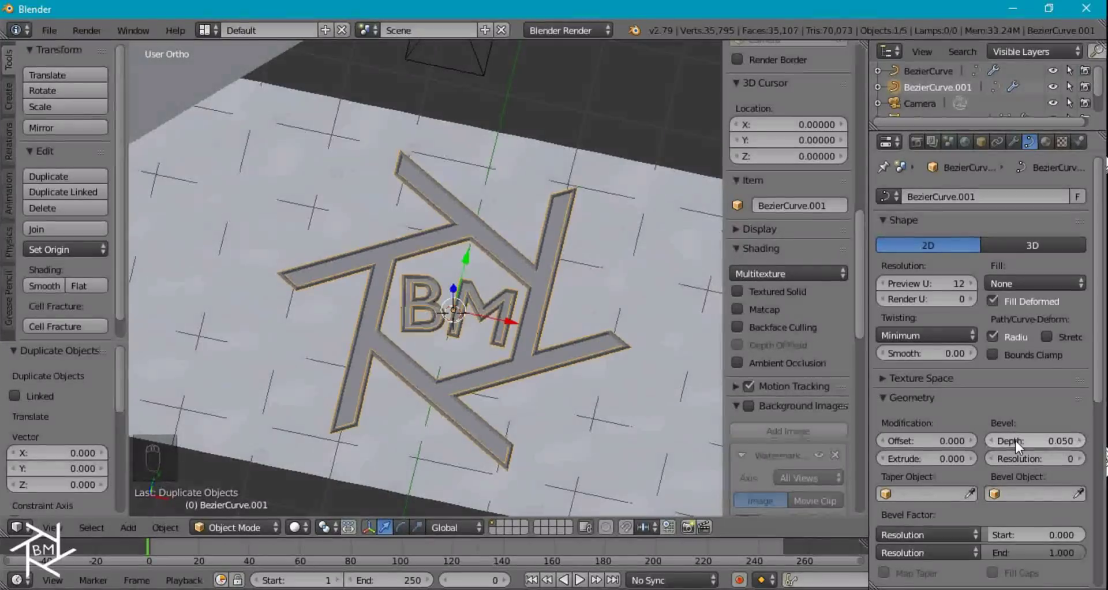
Step: Round the outline curve's profile by raising its bevel resolution to 6
{"action": "scroll", "coordinate": [448, 296], "scroll_direction": "up", "scroll_amount": 1}
{"action": "scroll", "coordinate": [448, 295], "scroll_direction": "up", "scroll_amount": 8}
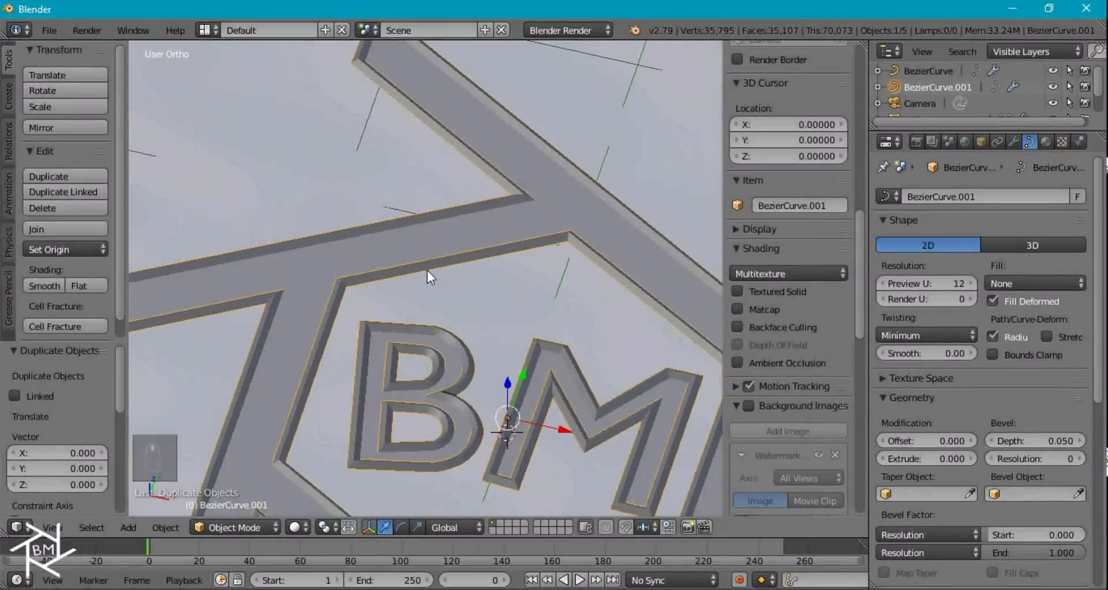
{"action": "middle_click_drag", "start_coordinate": [333, 272], "coordinate": [546, 293], "text": "shift"}
{"action": "middle_click_drag", "start_coordinate": [292, 240], "coordinate": [294, 212]}
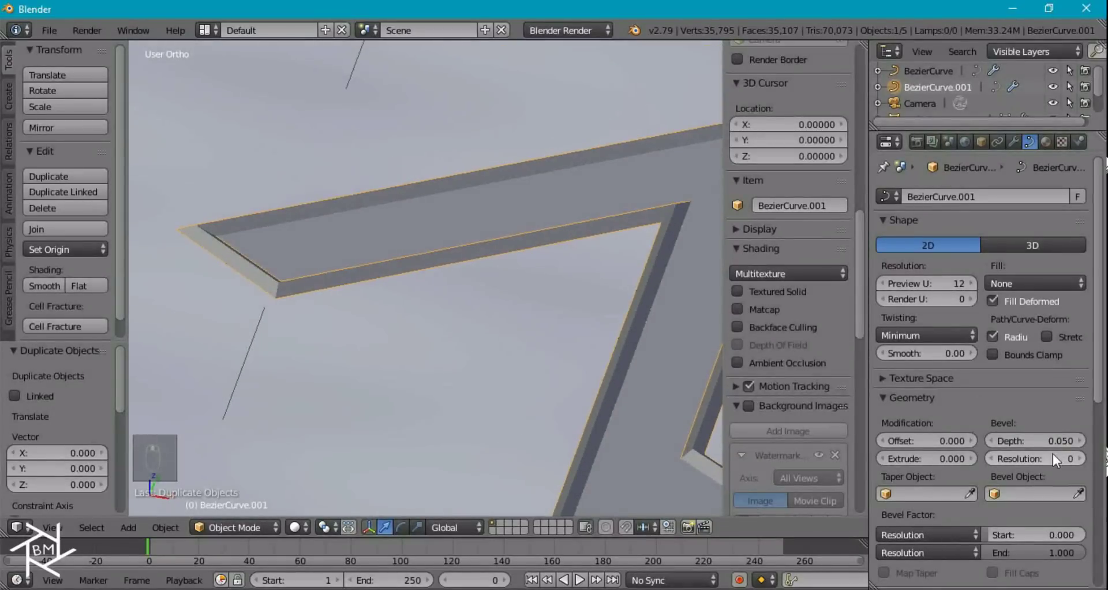
{"action": "left_click", "coordinate": [1077, 459]}
{"action": "left_click", "coordinate": [1077, 458]}
{"action": "left_click", "coordinate": [1077, 458]}
{"action": "left_click", "coordinate": [1076, 458]}
{"action": "left_click", "coordinate": [1076, 459]}
{"action": "left_click", "coordinate": [1077, 458]}
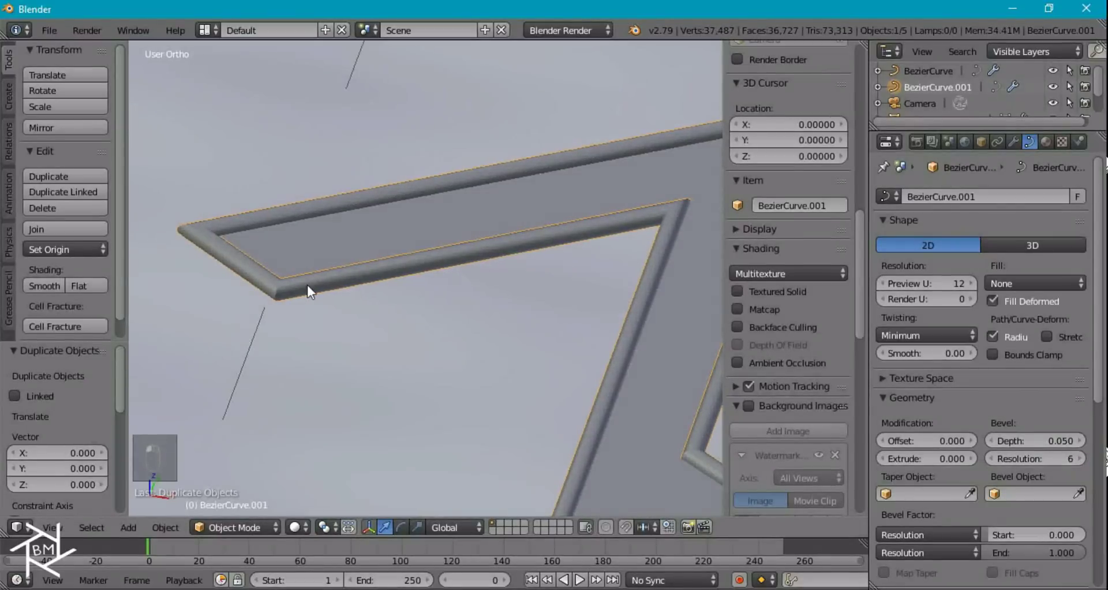
{"action": "scroll", "coordinate": [337, 304], "scroll_direction": "down", "scroll_amount": 5}
{"action": "scroll", "coordinate": [349, 294], "scroll_direction": "down", "scroll_amount": 4}
{"action": "middle_click_drag", "start_coordinate": [396, 294], "coordinate": [425, 350]}
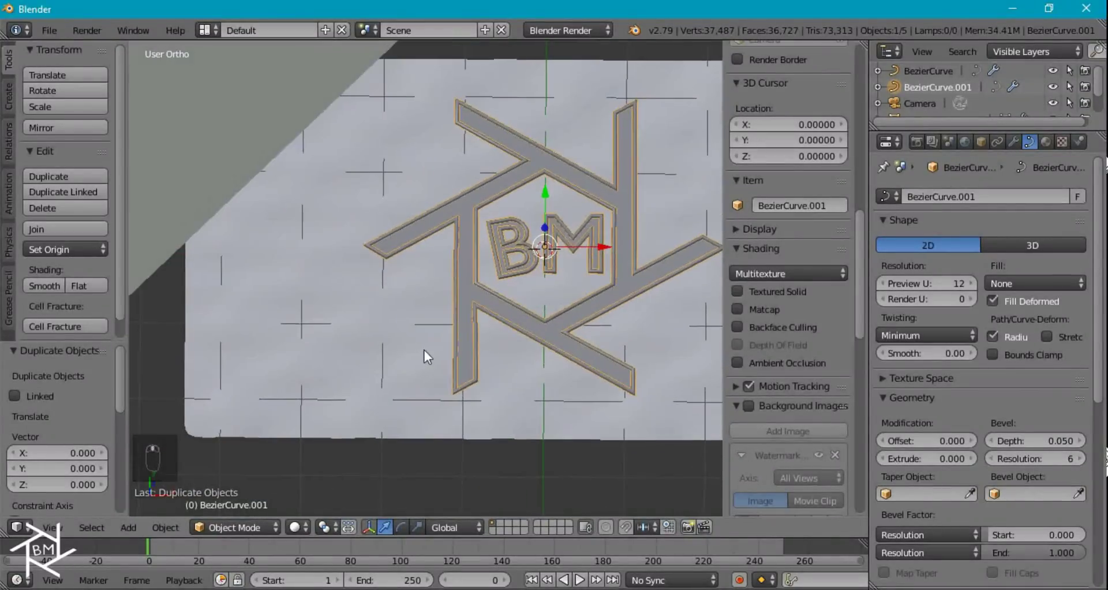
Step: Switch the render engine to Cycles and split off a Node Editor area beside the 3D view
{"action": "left_click", "coordinate": [550, 31]}
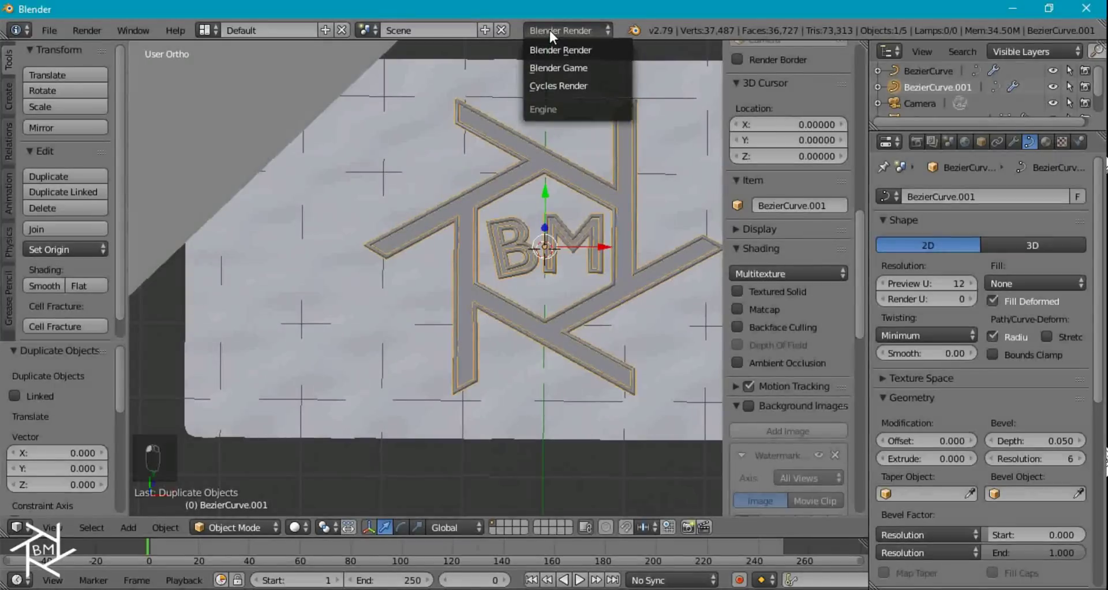
{"action": "left_click", "coordinate": [567, 86]}
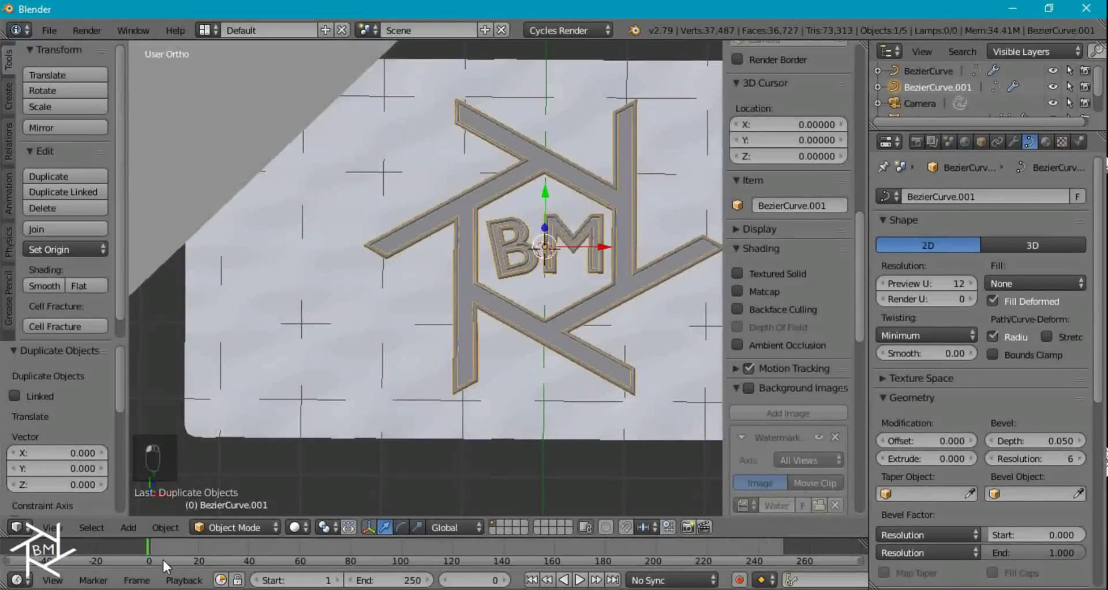
{"action": "left_click_drag", "start_coordinate": [5, 533], "coordinate": [450, 503]}
{"action": "left_click", "coordinate": [16, 526]}
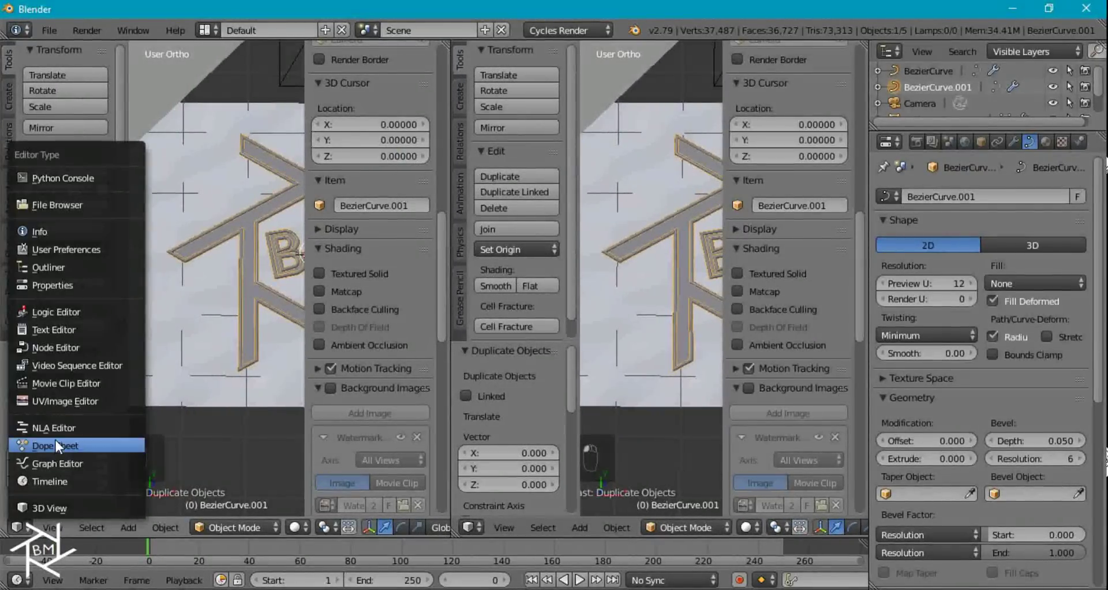
{"action": "left_click", "coordinate": [56, 347]}
{"action": "key", "text": "n"}
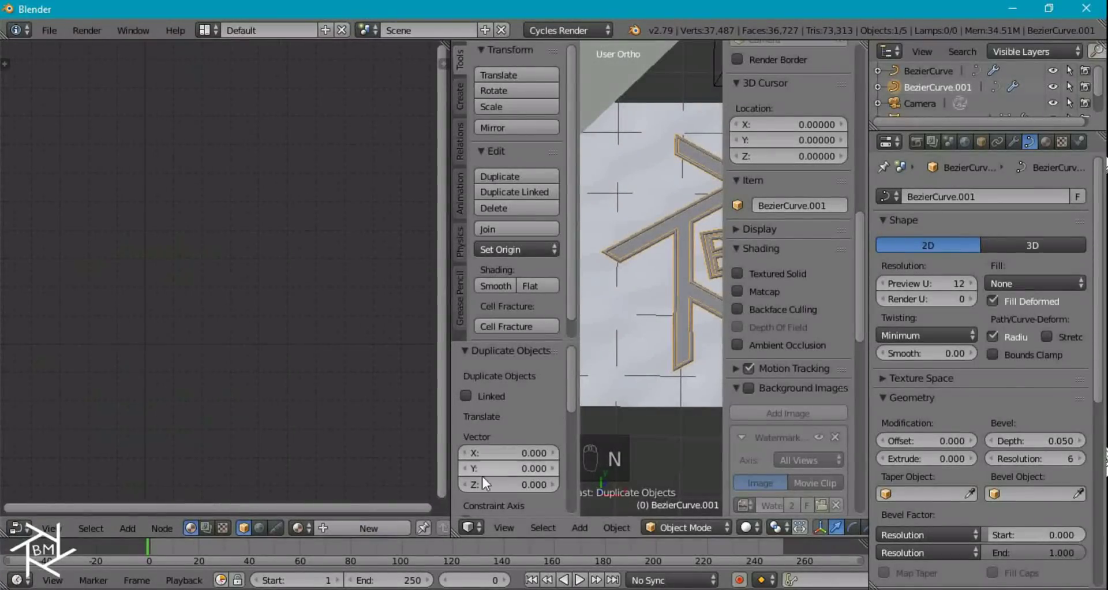
Step: Create a new material named Metal on the duplicated outline curve
{"action": "left_click", "coordinate": [366, 529]}
{"action": "type", "text": "Metal"}
{"action": "key", "text": "Return"}
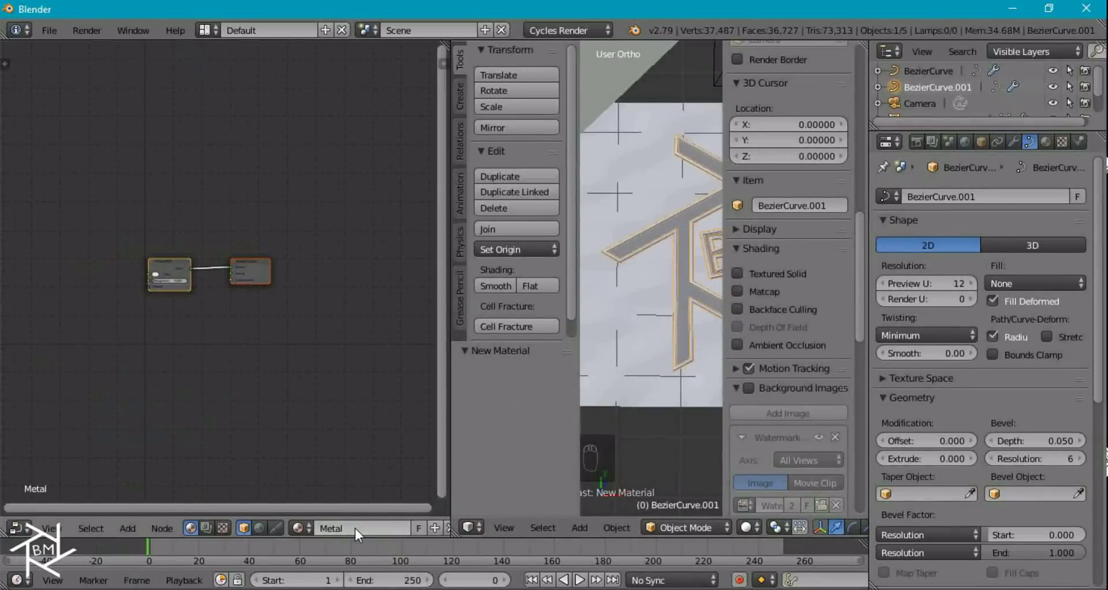
Step: Replace the Metal material's Diffuse shader with a white Glossy BSDF linked to the material output's surface
{"action": "scroll", "coordinate": [195, 289], "scroll_direction": "up", "scroll_amount": 2}
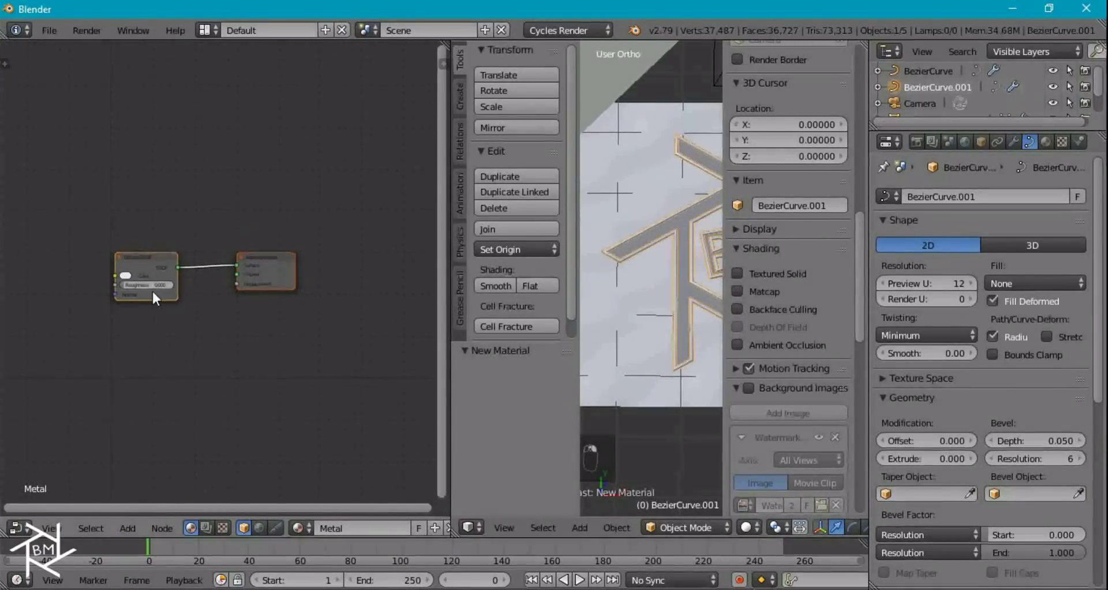
{"action": "middle_click_drag", "start_coordinate": [151, 289], "coordinate": [235, 280]}
{"action": "left_click", "coordinate": [234, 276]}
{"action": "key", "text": "x"}
{"action": "key", "text": "shift+a"}
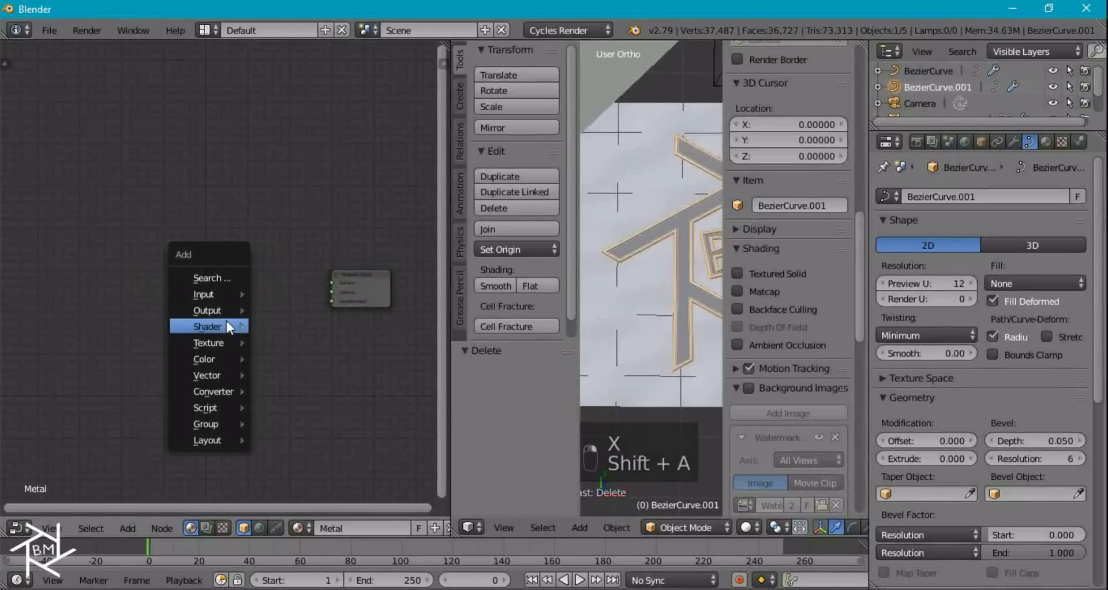
{"action": "mouse_move", "coordinate": [226, 321]}
{"action": "left_click", "coordinate": [299, 111]}
{"action": "left_click", "coordinate": [180, 249]}
{"action": "left_click_drag", "start_coordinate": [245, 266], "coordinate": [326, 292]}
{"action": "left_click", "coordinate": [193, 287]}
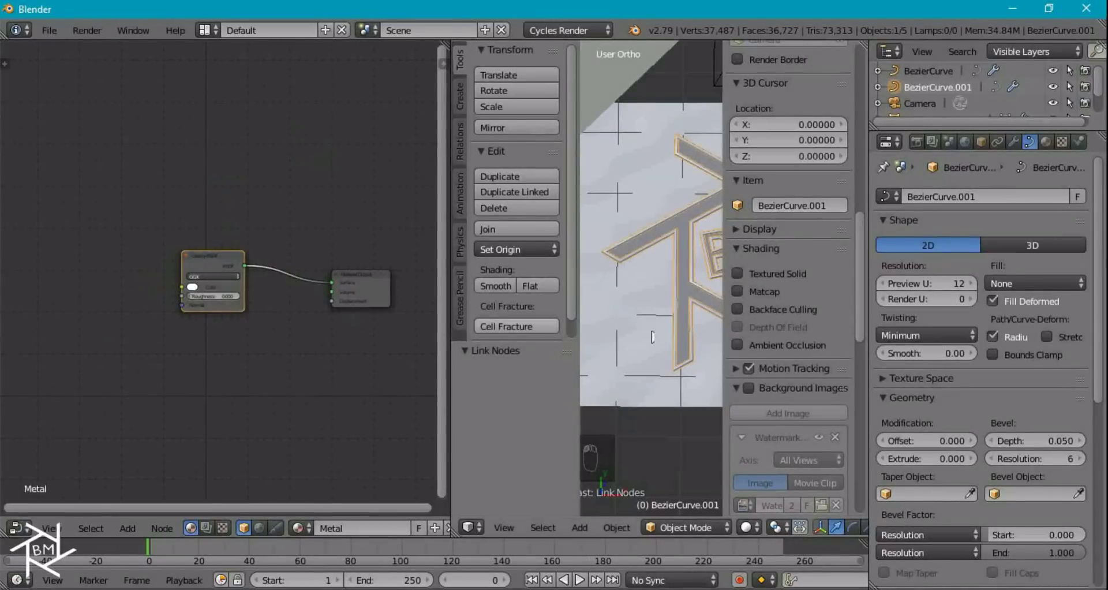
Step: Preview the scene in rendered display and examine the metal outline at one of the logo's tips
{"action": "key", "text": "shift+z"}
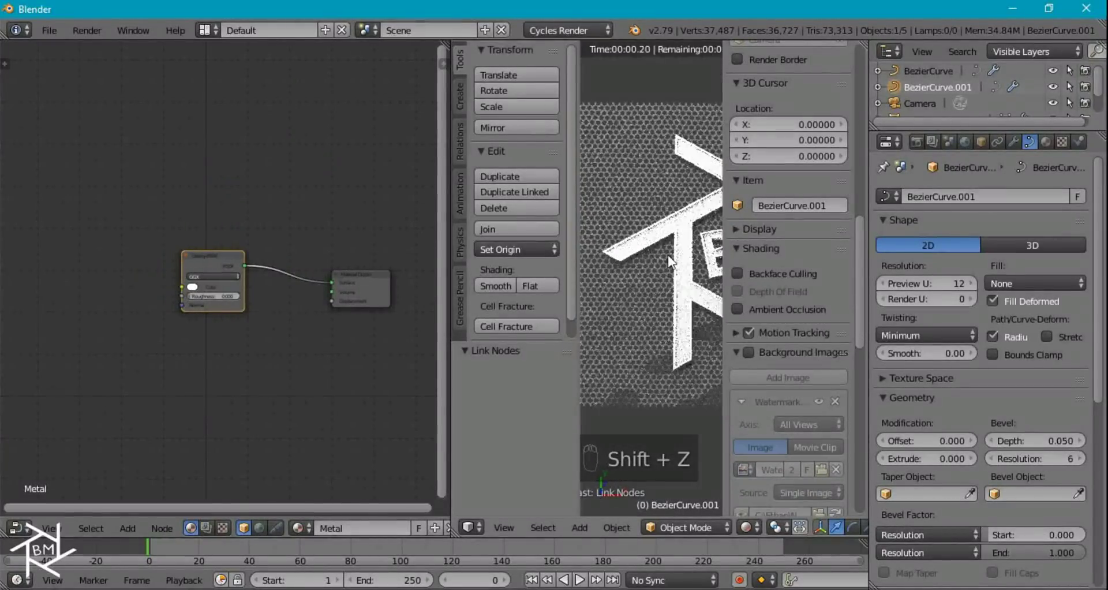
{"action": "scroll", "coordinate": [657, 213], "scroll_direction": "up", "scroll_amount": 5}
{"action": "middle_click_drag", "start_coordinate": [621, 202], "coordinate": [680, 281], "text": "shift"}
{"action": "scroll", "coordinate": [680, 285], "scroll_direction": "up", "scroll_amount": 3}
{"action": "scroll", "coordinate": [680, 285], "scroll_direction": "up", "scroll_amount": 1}
{"action": "middle_click_drag", "start_coordinate": [624, 330], "coordinate": [703, 328], "text": "shift"}
{"action": "scroll", "coordinate": [703, 328], "scroll_direction": "up", "scroll_amount": 1}
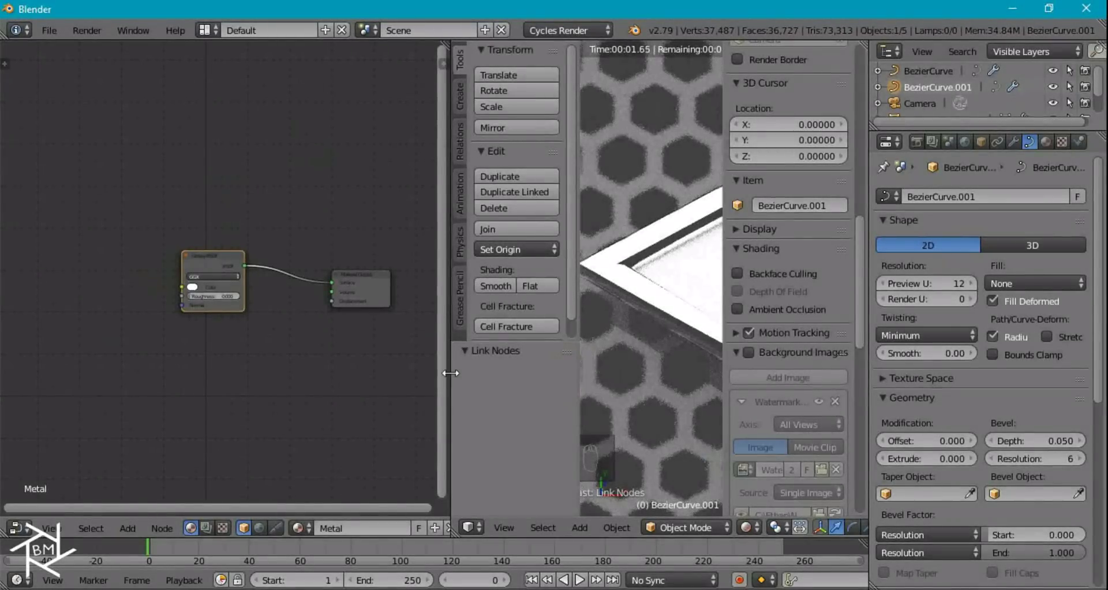
Step: Widen the 3D view and hide its tool shelf and properties shelf
{"action": "left_click_drag", "start_coordinate": [449, 372], "coordinate": [402, 370]}
{"action": "key", "text": "t"}
{"action": "key", "text": "n"}
{"action": "scroll", "coordinate": [725, 148], "scroll_direction": "down", "scroll_amount": 2}
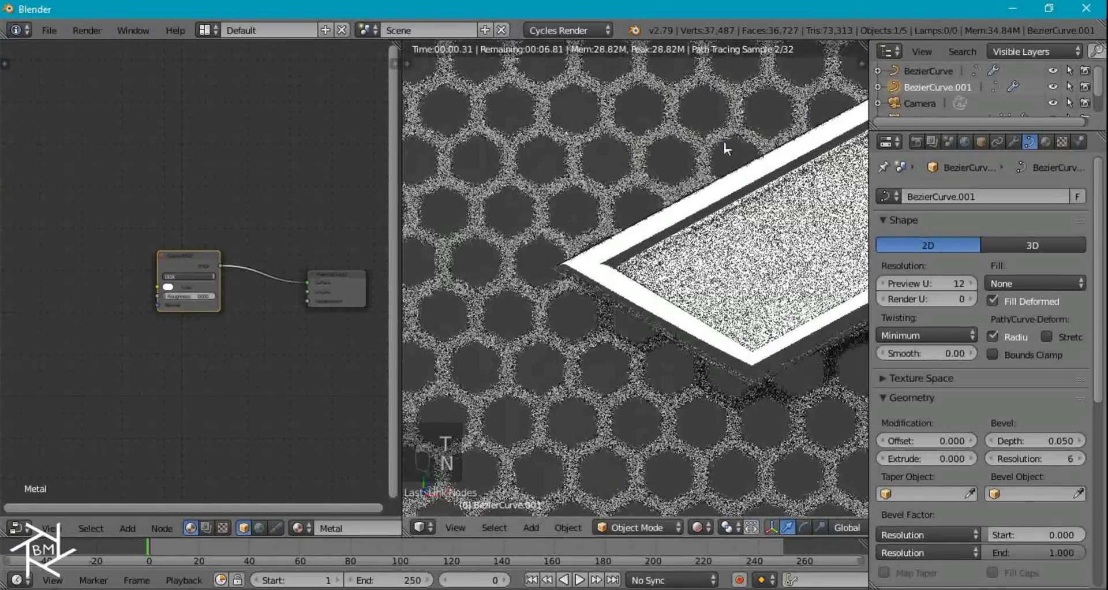
{"action": "scroll", "coordinate": [627, 267], "scroll_direction": "down", "scroll_amount": 1}
{"action": "scroll", "coordinate": [635, 265], "scroll_direction": "down", "scroll_amount": 7}
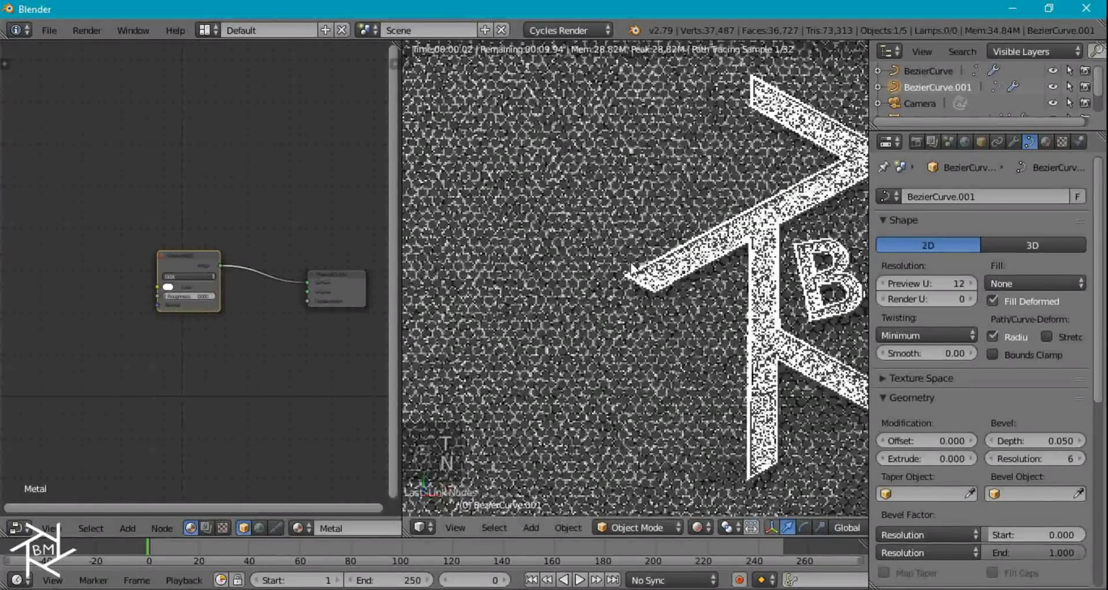
{"action": "middle_click_drag", "start_coordinate": [680, 271], "coordinate": [669, 154]}
{"action": "key", "text": "z"}
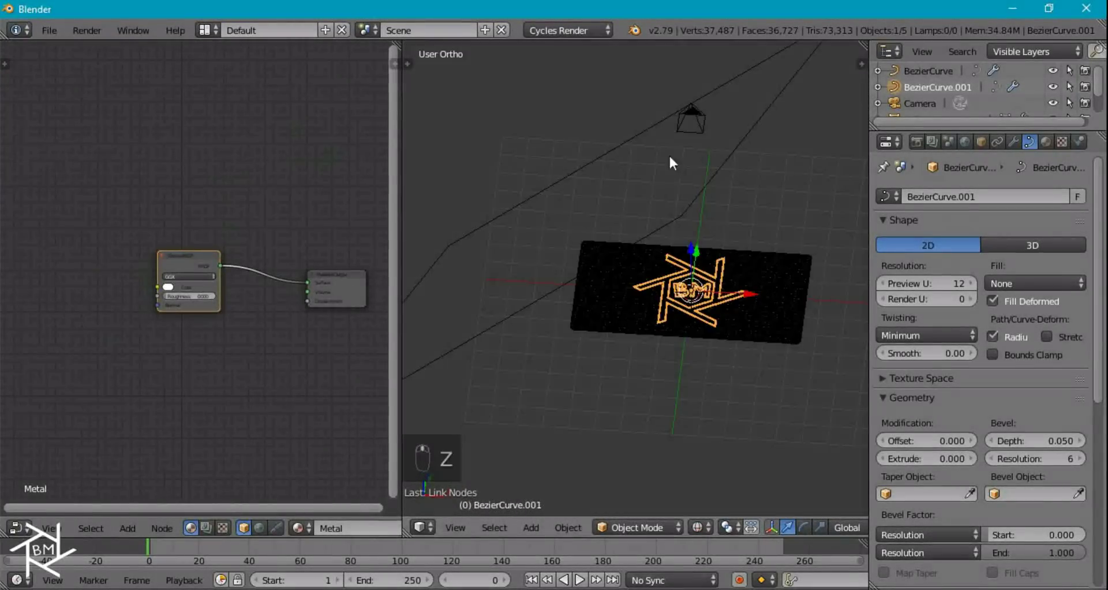
{"action": "middle_click_drag", "start_coordinate": [713, 236], "coordinate": [734, 277]}
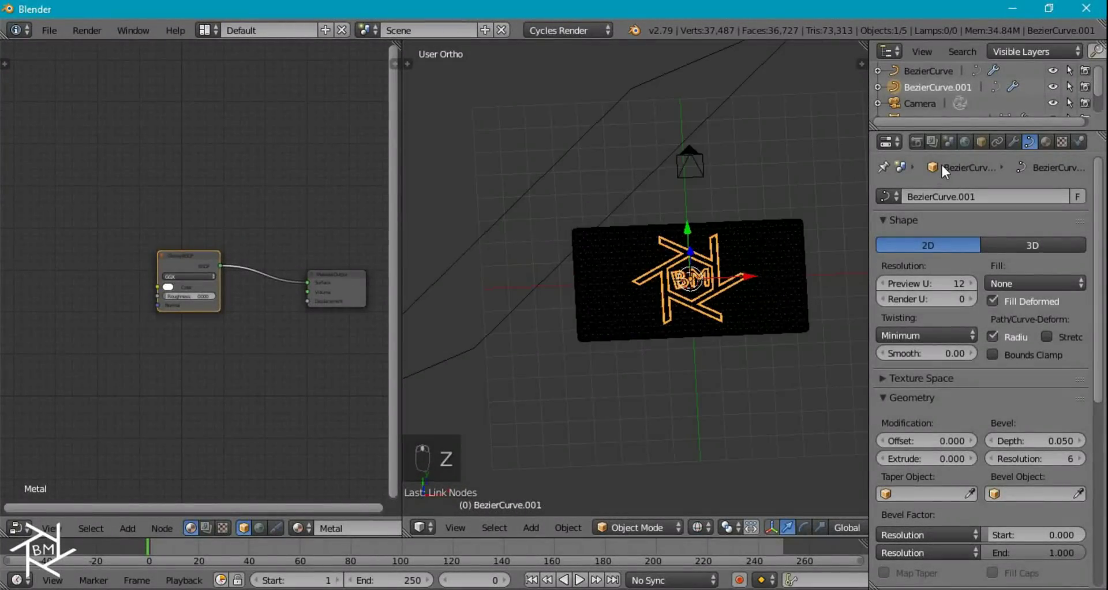
Step: Set the world background colour to dark red while viewing the logo's tip in rendered display
{"action": "left_click", "coordinate": [964, 142]}
{"action": "key", "text": "shift+z"}
{"action": "scroll", "coordinate": [750, 323], "scroll_direction": "up", "scroll_amount": 6}
{"action": "scroll", "coordinate": [705, 385], "scroll_direction": "up", "scroll_amount": 2}
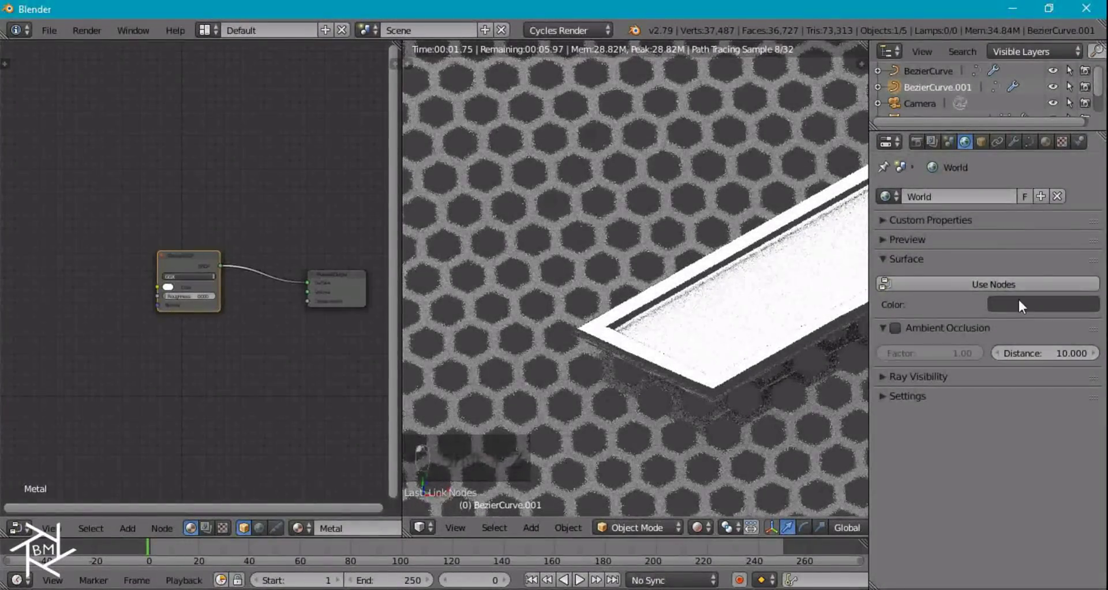
{"action": "left_click", "coordinate": [1019, 301]}
{"action": "left_click_drag", "start_coordinate": [999, 154], "coordinate": [1014, 191]}
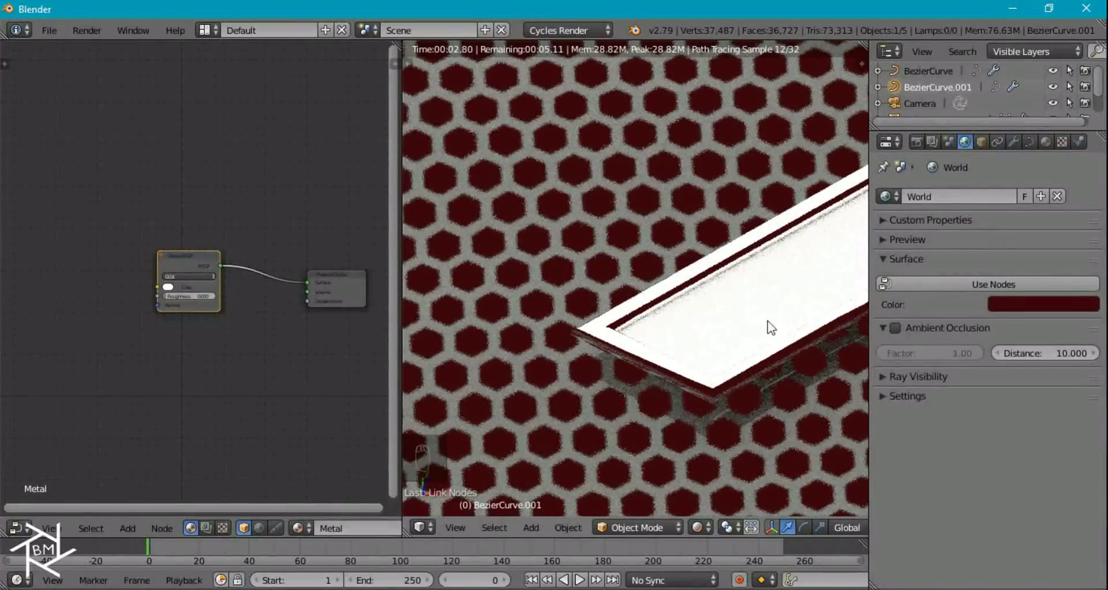
Step: Enable nodes for the world surface and use an Environment Texture as the background colour
{"action": "left_click", "coordinate": [999, 286]}
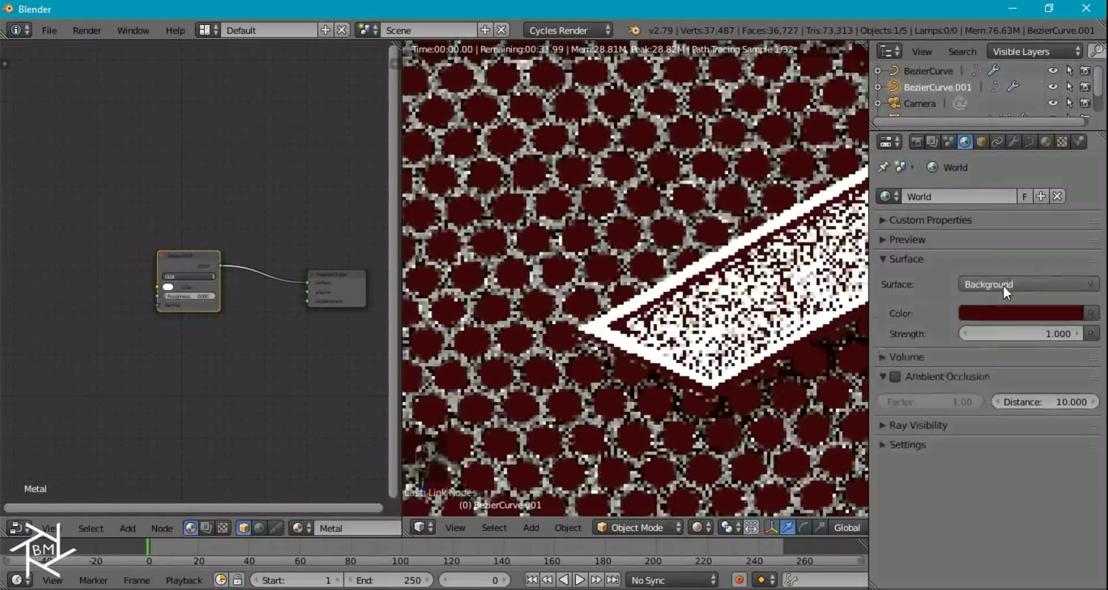
{"action": "left_click", "coordinate": [1096, 316]}
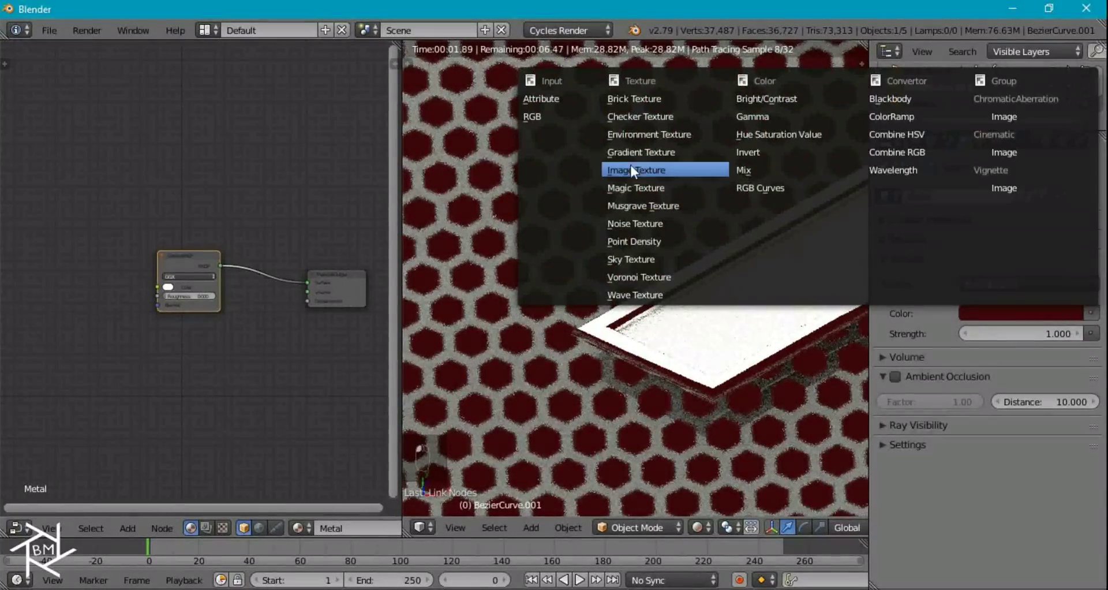
{"action": "left_click", "coordinate": [636, 133]}
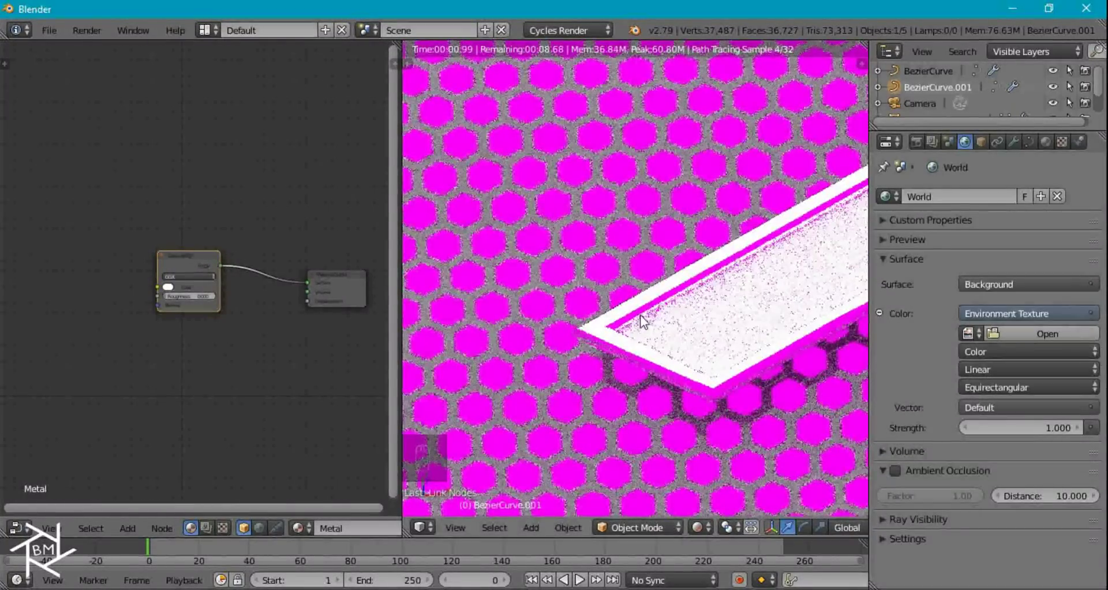
Step: Make the film background transparent in the render settings
{"action": "left_click", "coordinate": [916, 142]}
{"action": "scroll", "coordinate": [947, 502], "scroll_direction": "down", "scroll_amount": 10}
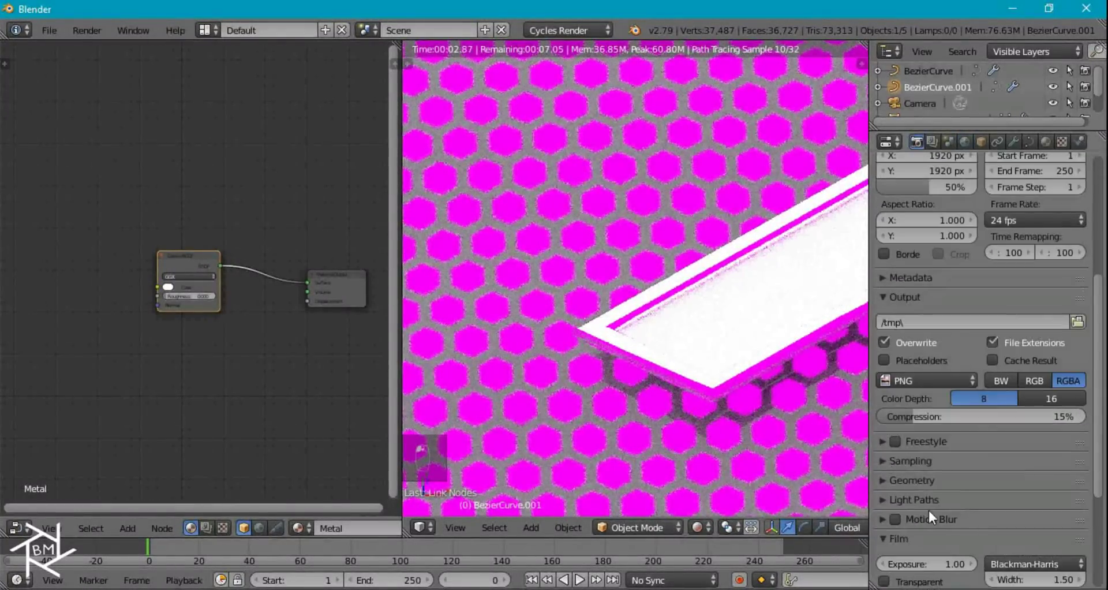
{"action": "left_click", "coordinate": [900, 580]}
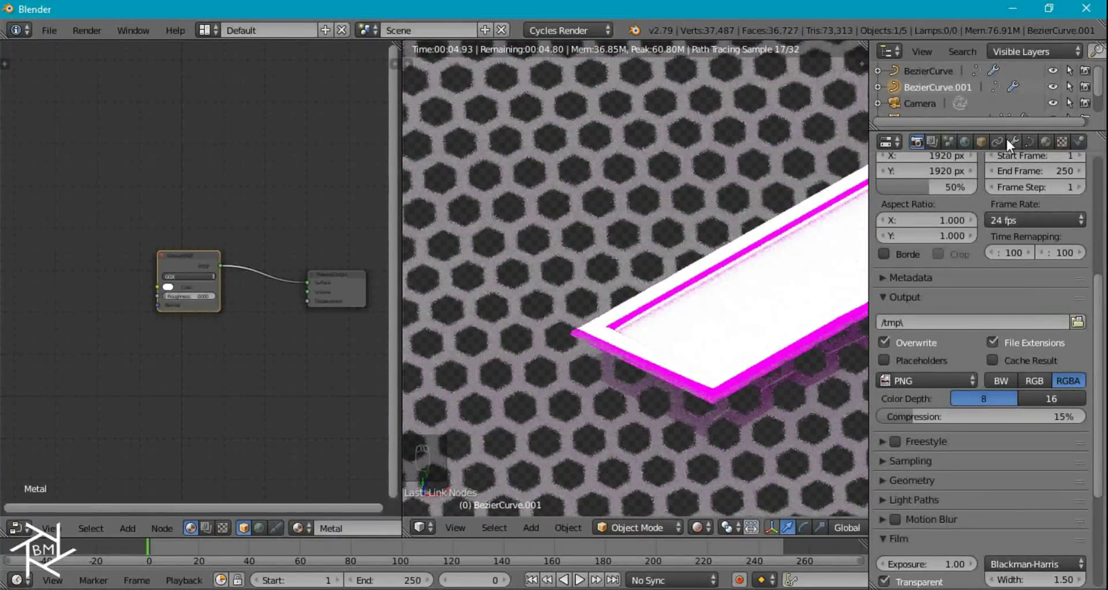
Step: Load Kitchen.JPG from the HDR Collection folder as the world's environment texture and check the reflections on the logo
{"action": "left_click", "coordinate": [965, 142]}
{"action": "left_click", "coordinate": [1035, 328]}
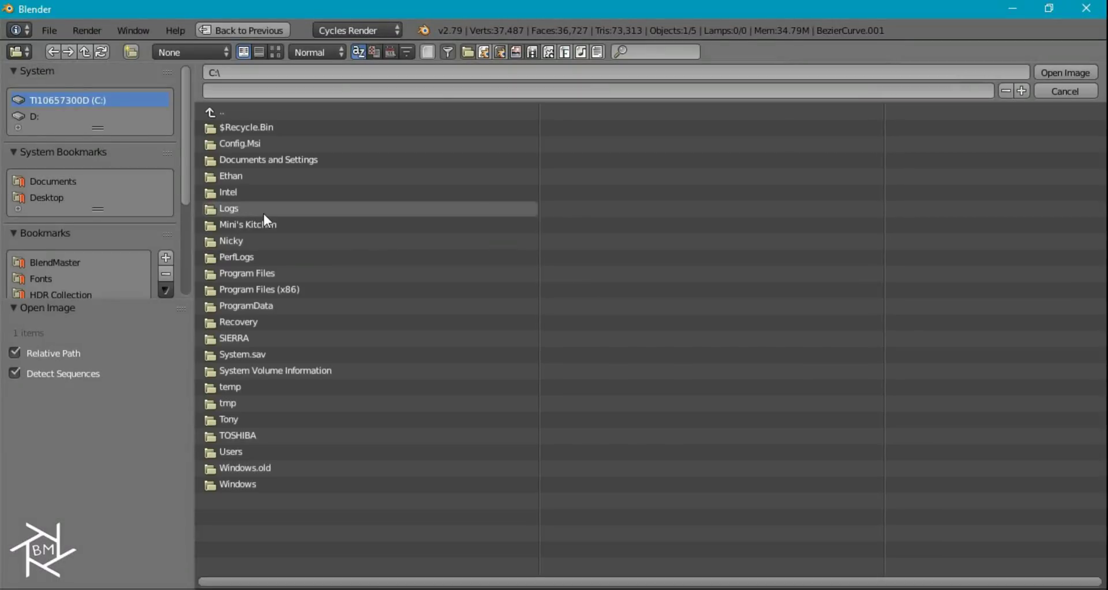
{"action": "left_click", "coordinate": [60, 293]}
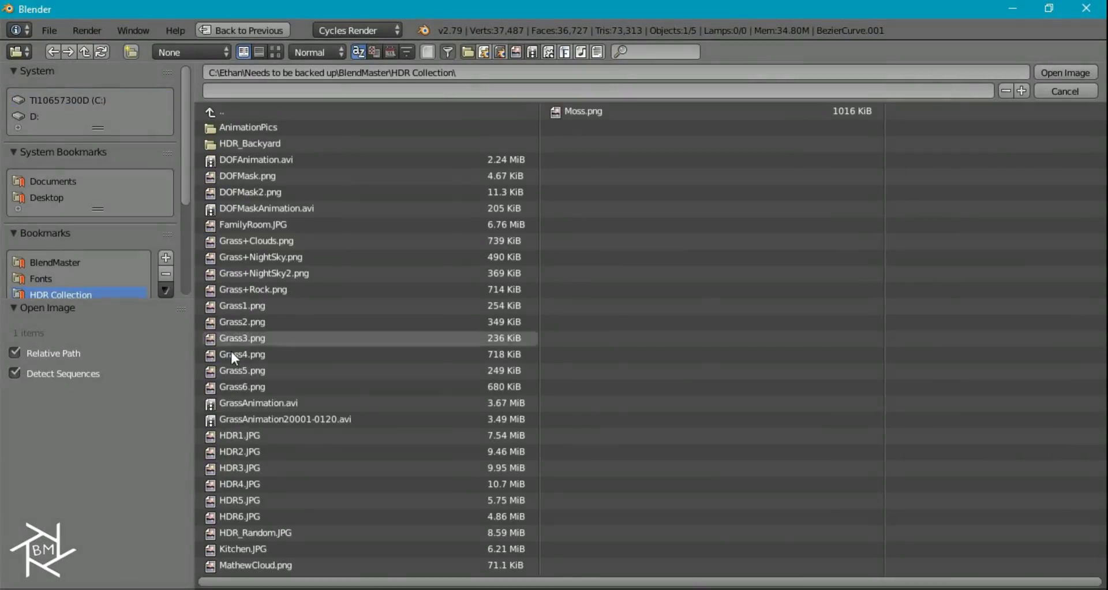
{"action": "double_click", "coordinate": [247, 550]}
{"action": "scroll", "coordinate": [736, 325], "scroll_direction": "down", "scroll_amount": 5}
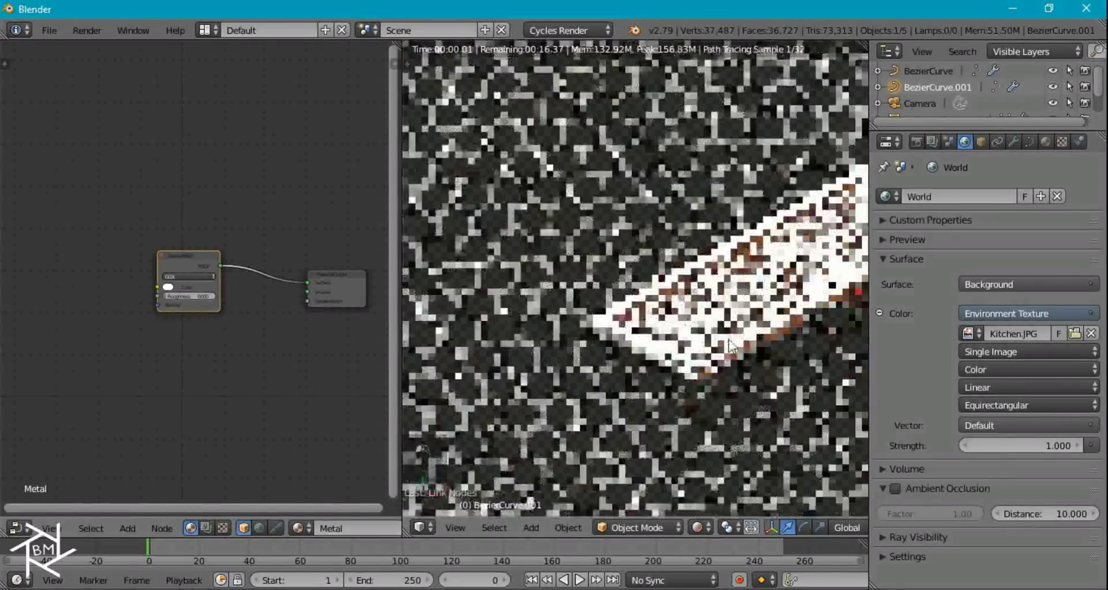
{"action": "scroll", "coordinate": [753, 310], "scroll_direction": "up", "scroll_amount": 3}
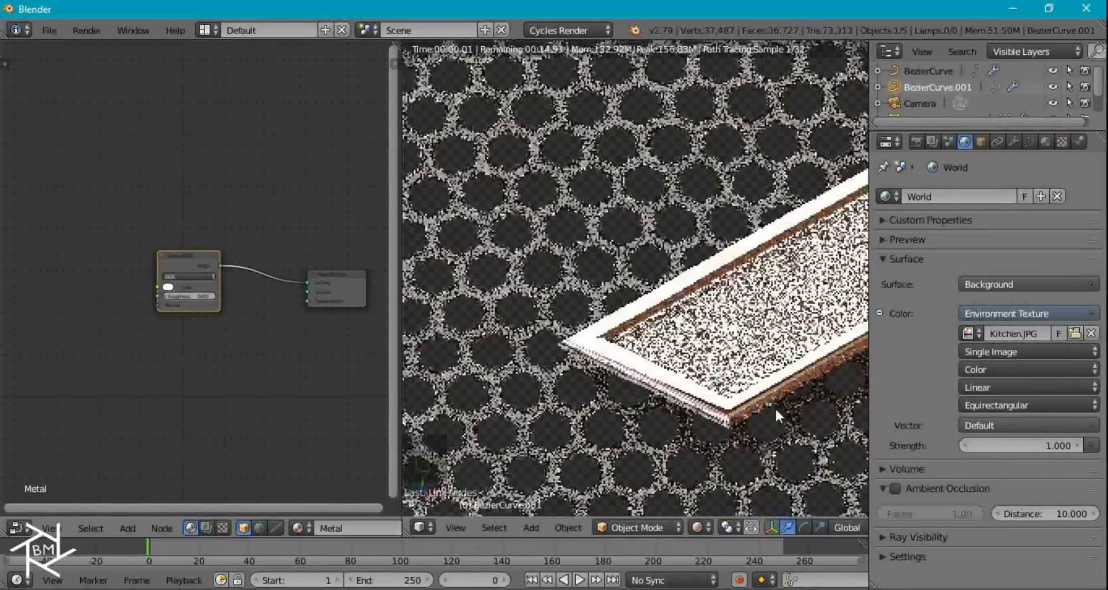
Step: Give the curve that forms the logo's inner face a new material named Diffuse
{"action": "scroll", "coordinate": [773, 303], "scroll_direction": "down", "scroll_amount": 5}
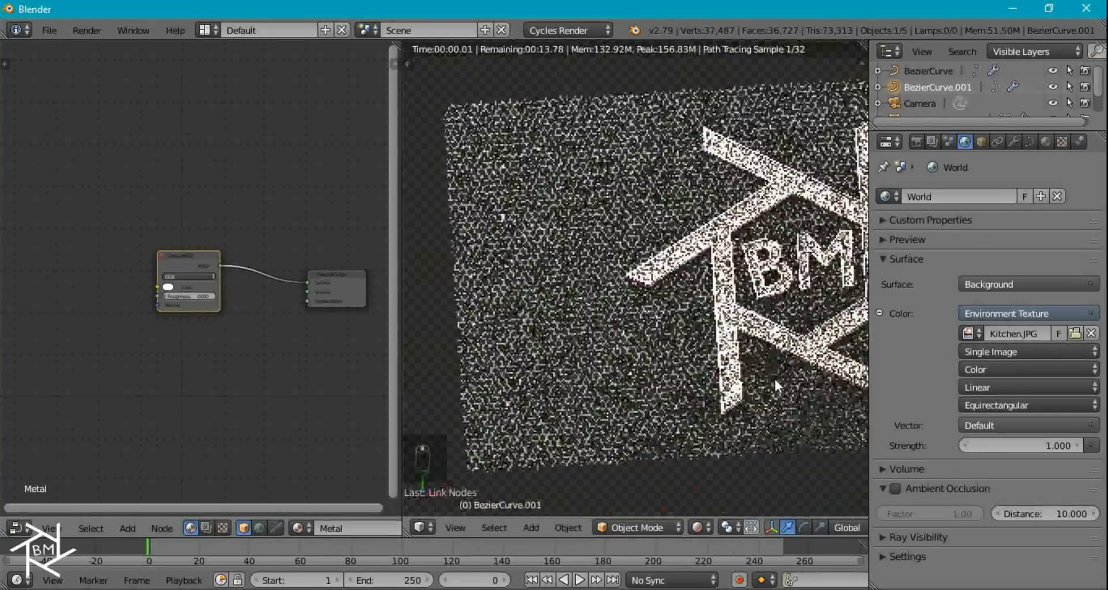
{"action": "key", "text": "KP_0"}
{"action": "scroll", "coordinate": [718, 361], "scroll_direction": "up", "scroll_amount": 6}
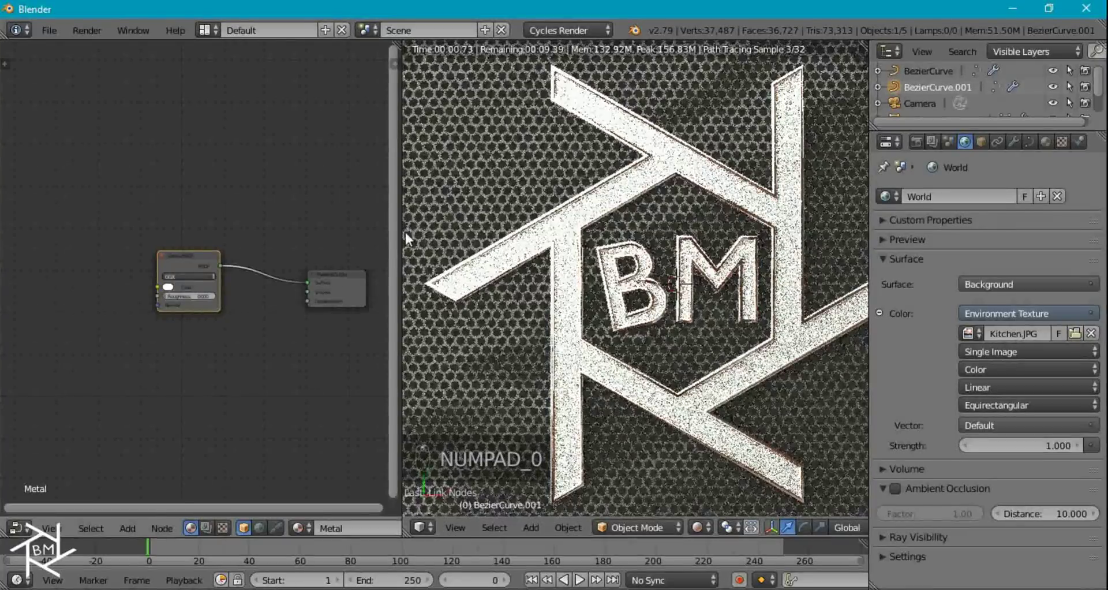
{"action": "key", "text": "z"}
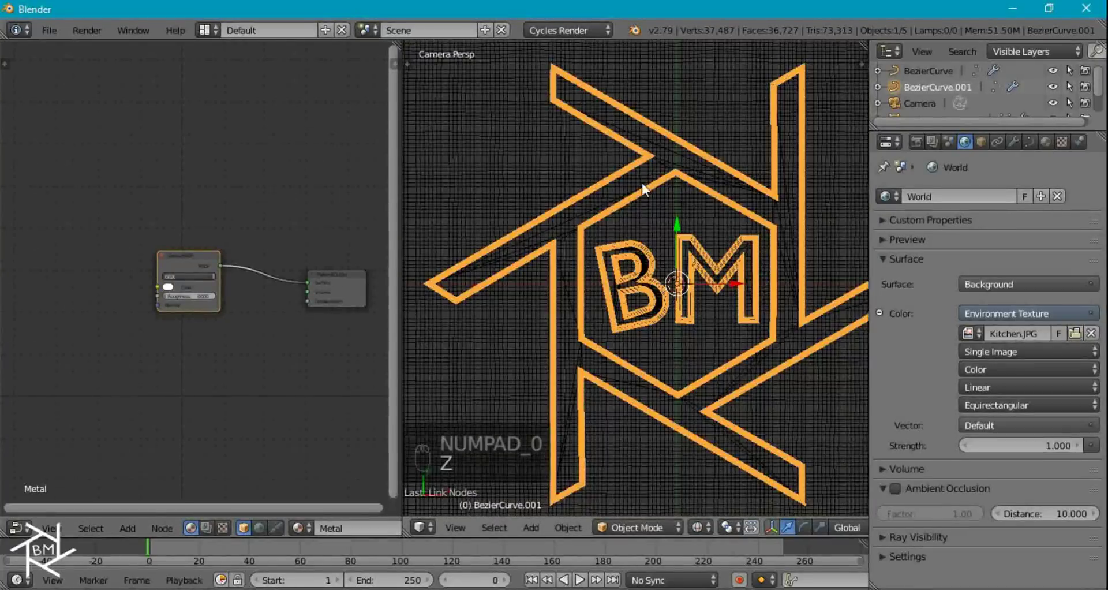
{"action": "right_click", "coordinate": [719, 183]}
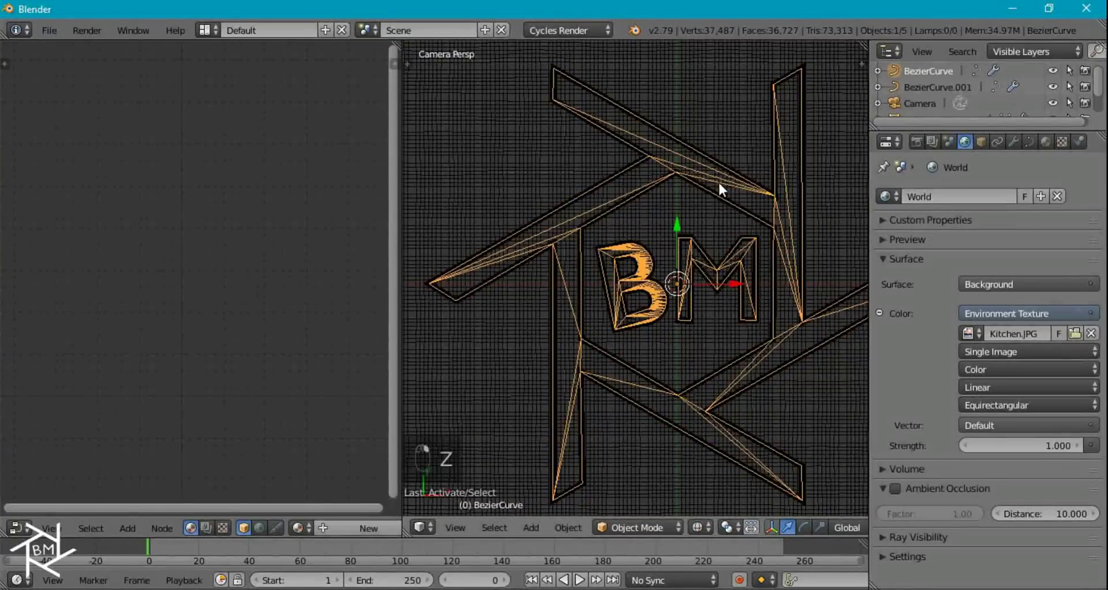
{"action": "left_click", "coordinate": [333, 528]}
{"action": "type", "text": "D"}
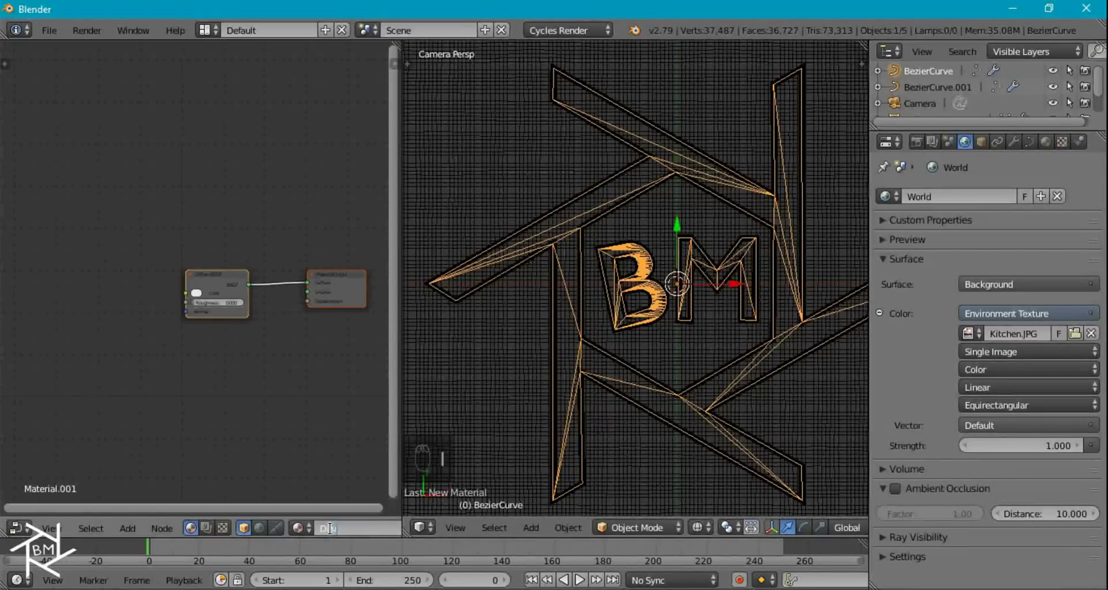
{"action": "type", "text": "e"}
{"action": "key", "text": "Return"}
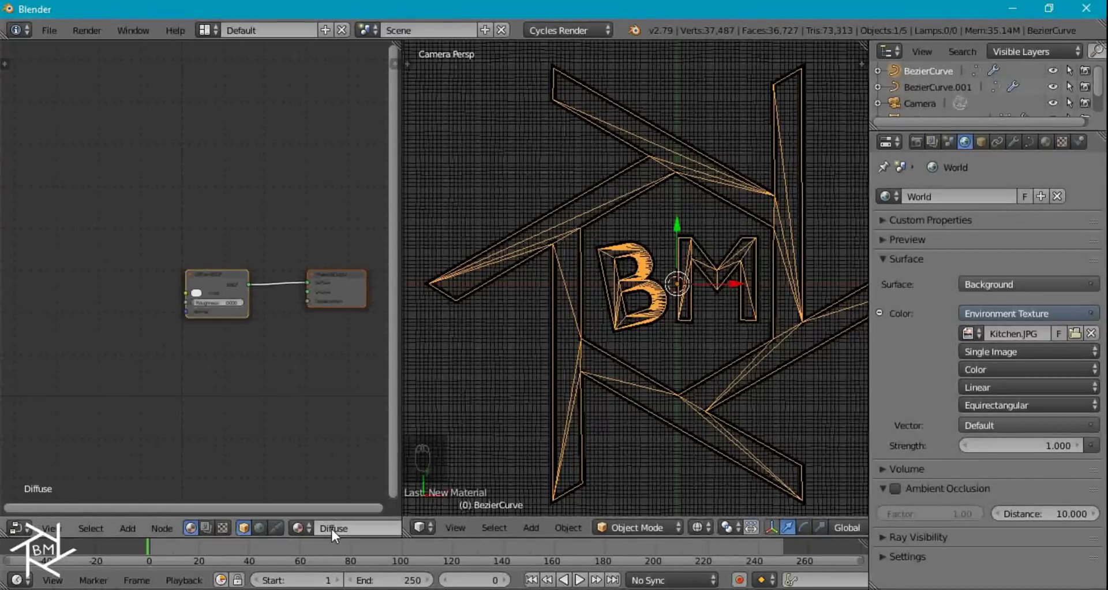
Step: Set the Diffuse BSDF colour to a light sky blue, judging it on the logo in rendered display
{"action": "scroll", "coordinate": [212, 303], "scroll_direction": "up", "scroll_amount": 3}
{"action": "left_click", "coordinate": [198, 303]}
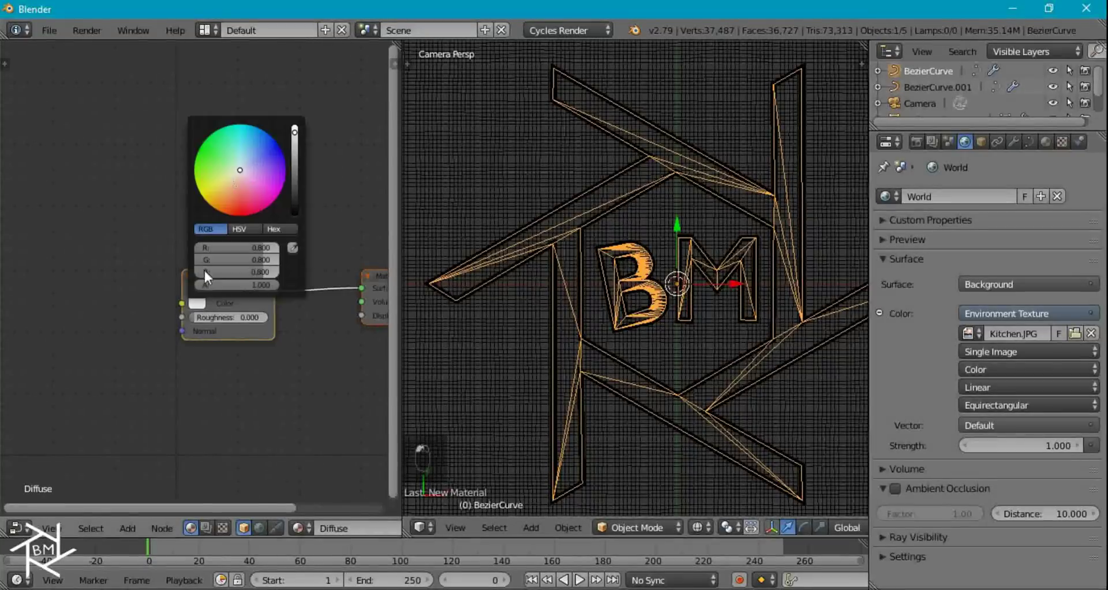
{"action": "left_click", "coordinate": [252, 144]}
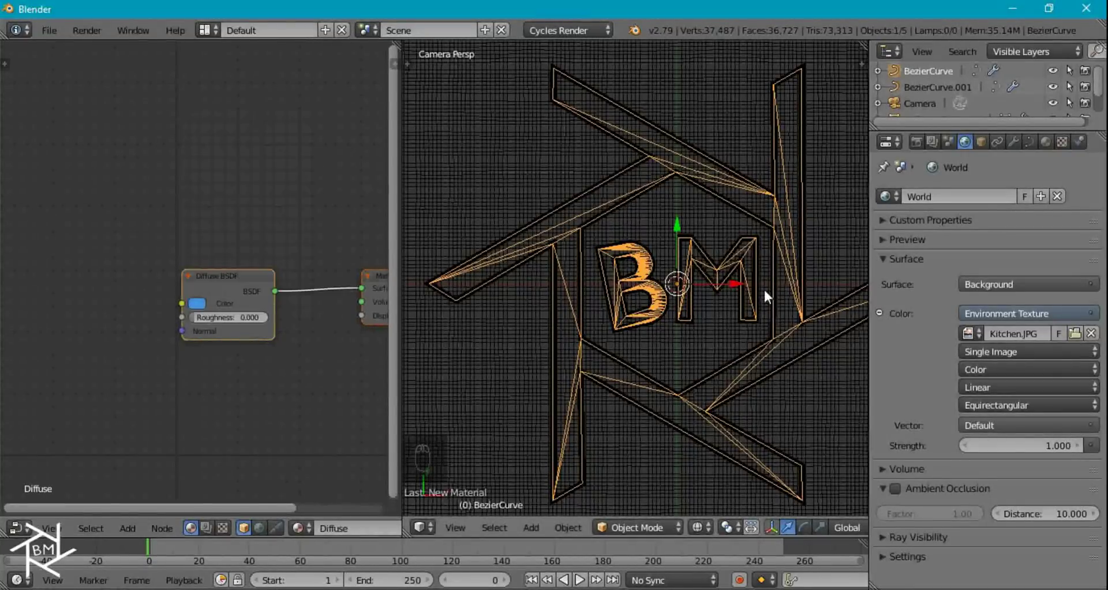
{"action": "key", "text": "shift+z"}
{"action": "scroll", "coordinate": [742, 410], "scroll_direction": "down", "scroll_amount": 3}
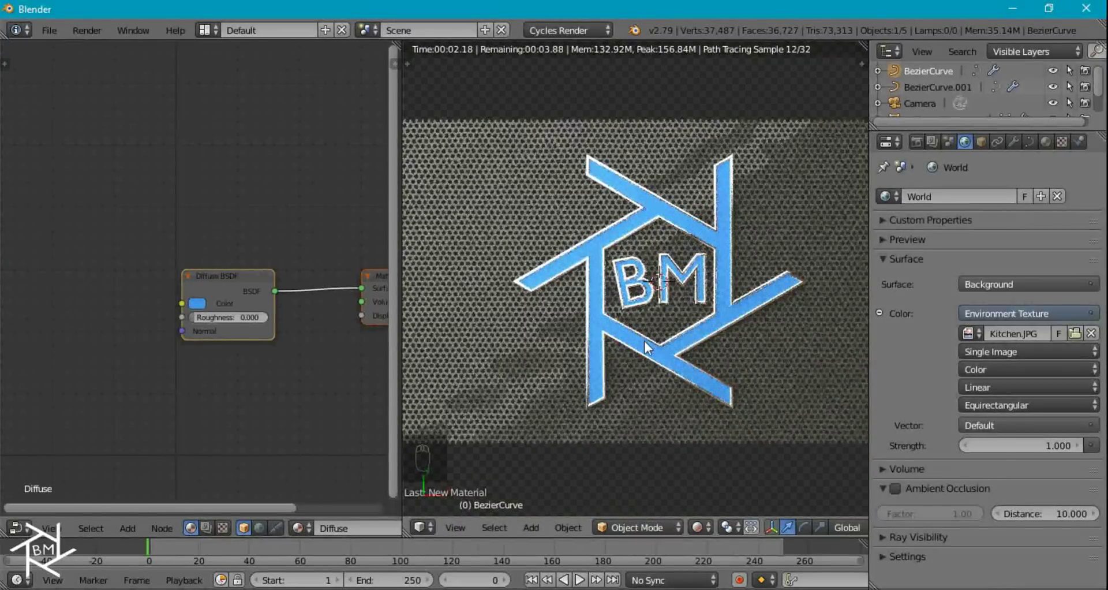
{"action": "left_click", "coordinate": [197, 302]}
{"action": "left_click", "coordinate": [256, 143]}
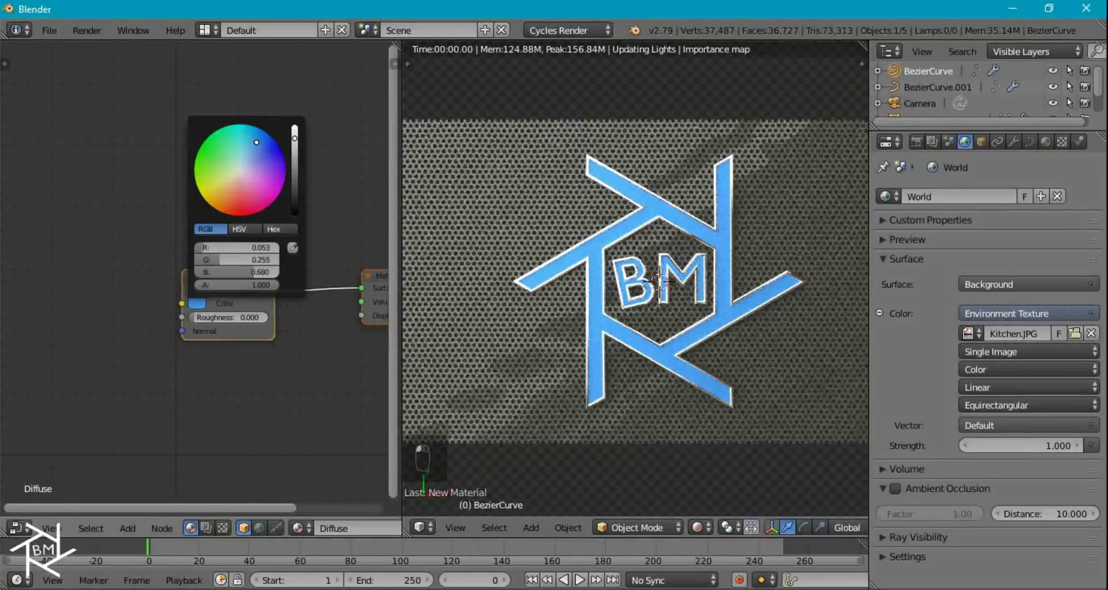
{"action": "left_click", "coordinate": [251, 145]}
{"action": "left_click", "coordinate": [248, 150]}
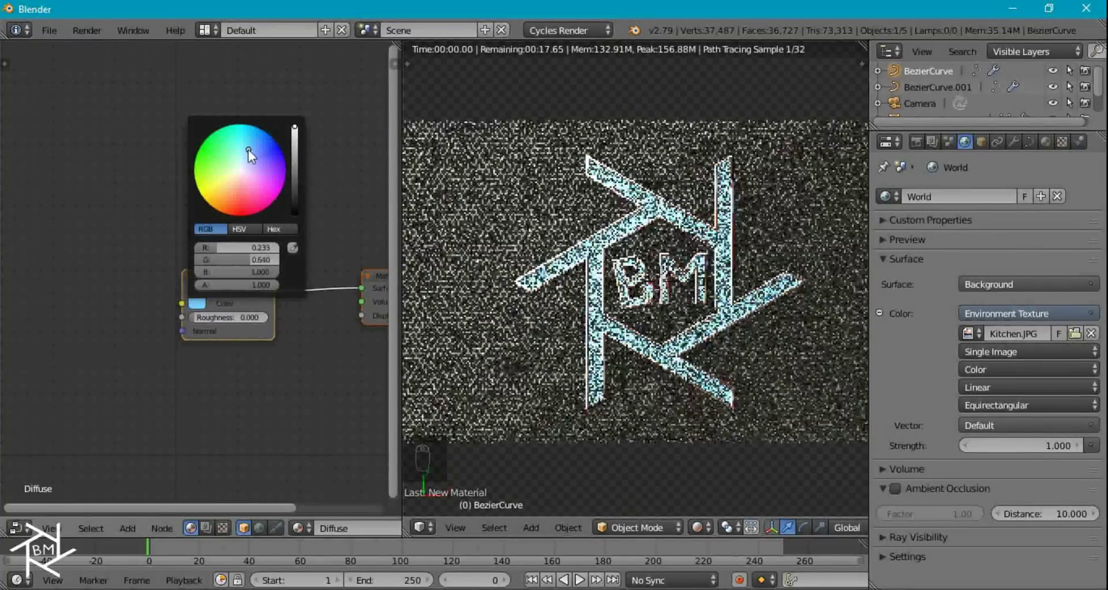
{"action": "mouse_move", "coordinate": [247, 143]}
{"action": "left_mouse_down"}
{"action": "mouse_move", "coordinate": [258, 138]}
{"action": "mouse_move", "coordinate": [253, 145]}
{"action": "left_mouse_up"}
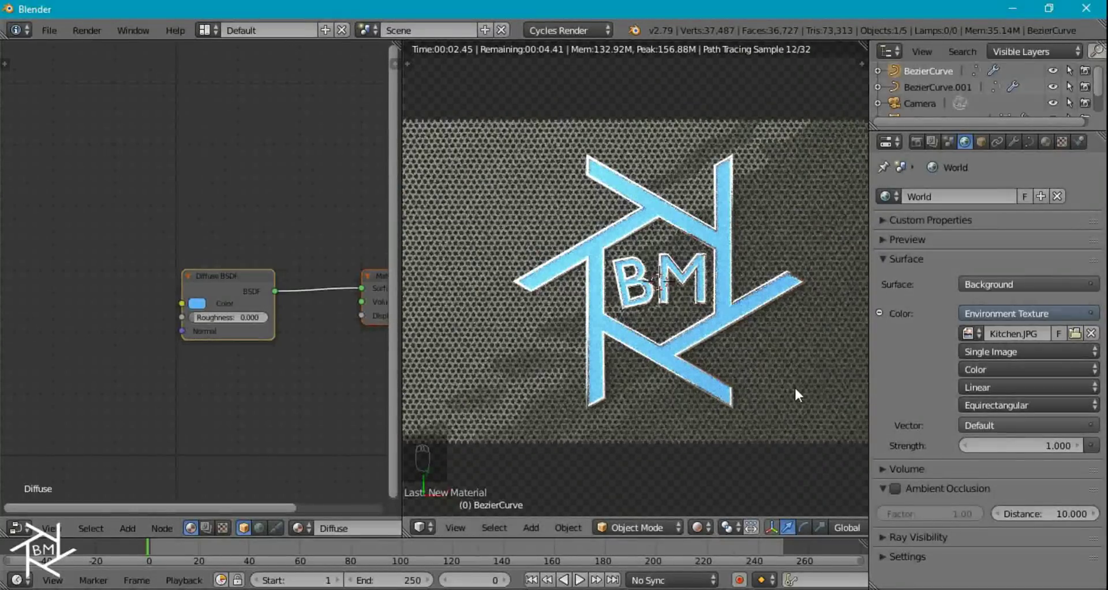
Step: Set the emission strength of the light plane beside the logo to 2 and check the lighting in rendered display
{"action": "scroll", "coordinate": [692, 248], "scroll_direction": "down", "scroll_amount": 3}
{"action": "key", "text": "z"}
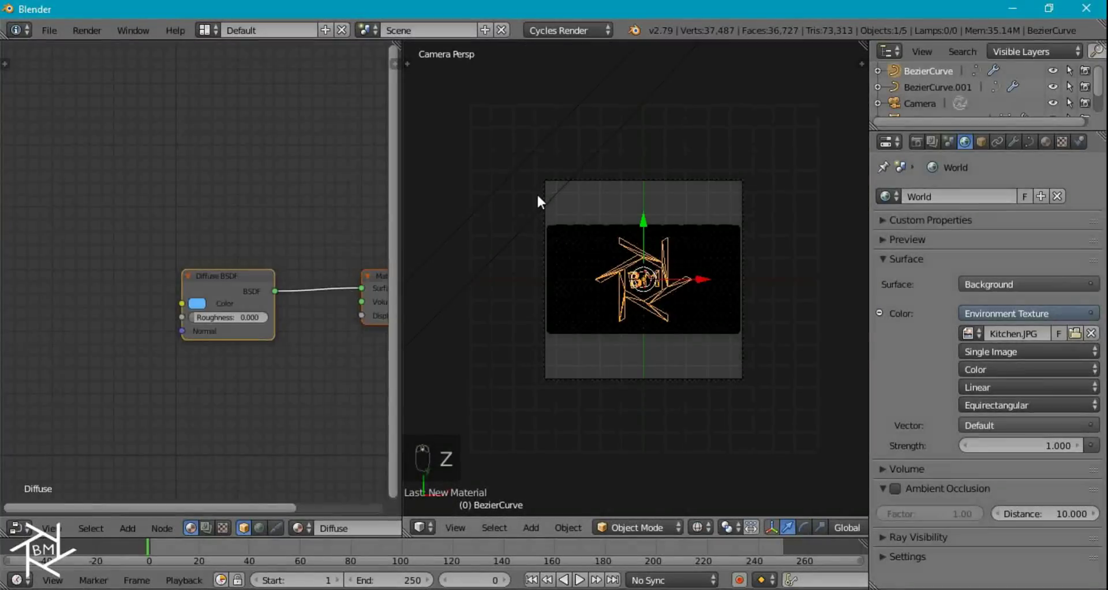
{"action": "right_click", "coordinate": [530, 215]}
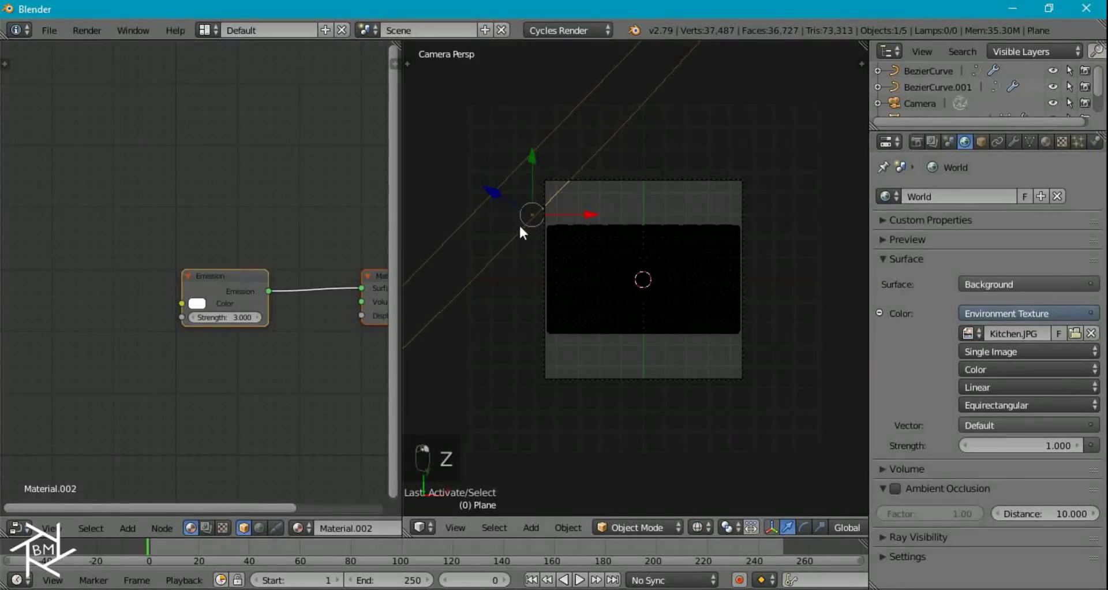
{"action": "left_click", "coordinate": [221, 315]}
{"action": "type", "text": "2"}
{"action": "key", "text": "Return"}
{"action": "key", "text": "shift+z"}
{"action": "scroll", "coordinate": [607, 306], "scroll_direction": "up", "scroll_amount": 3}
{"action": "scroll", "coordinate": [635, 340], "scroll_direction": "up", "scroll_amount": 3}
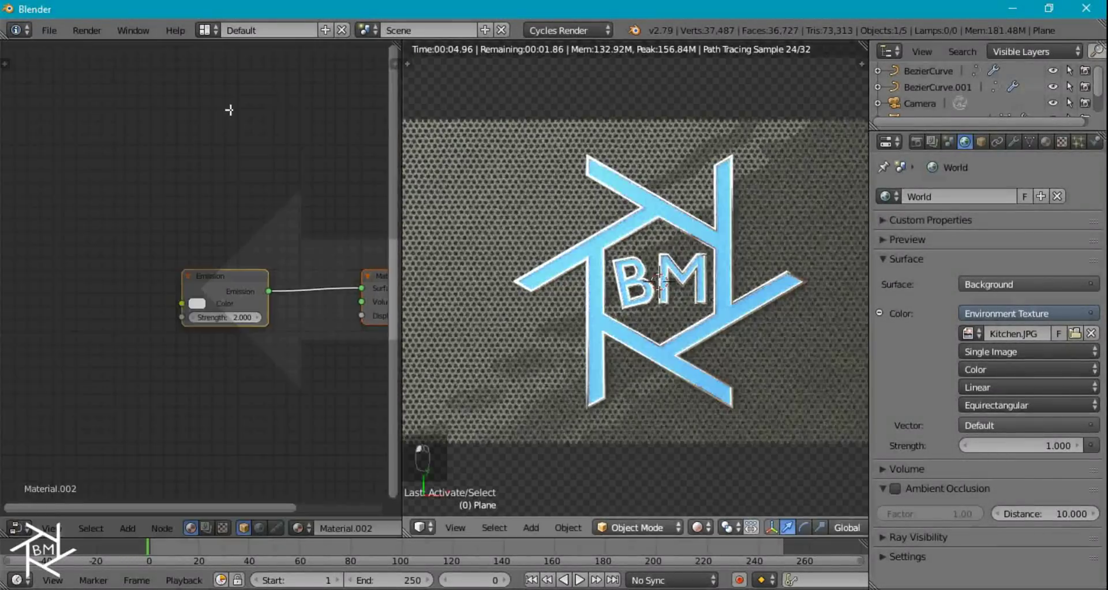
Step: Merge the node editor area into the 3D view and show the scene as wireframe
{"action": "left_click_drag", "start_coordinate": [230, 110], "coordinate": [231, 111]}
{"action": "key", "text": "z"}
{"action": "scroll", "coordinate": [529, 261], "scroll_direction": "down", "scroll_amount": 7}
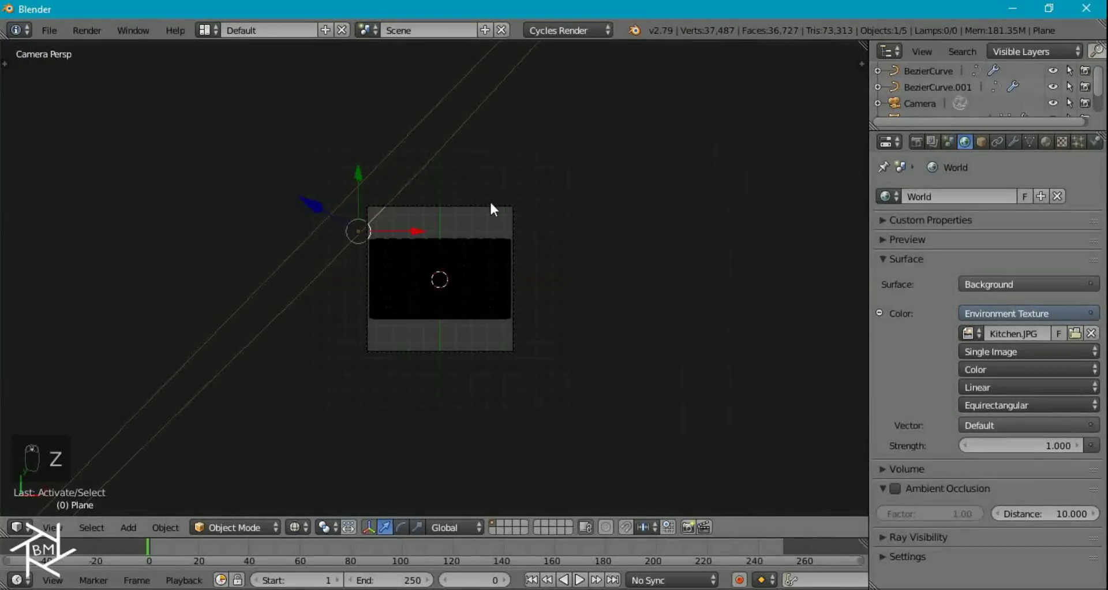
Step: Select the camera and set the render resolution's Y value to 1080 px
{"action": "right_click", "coordinate": [490, 206]}
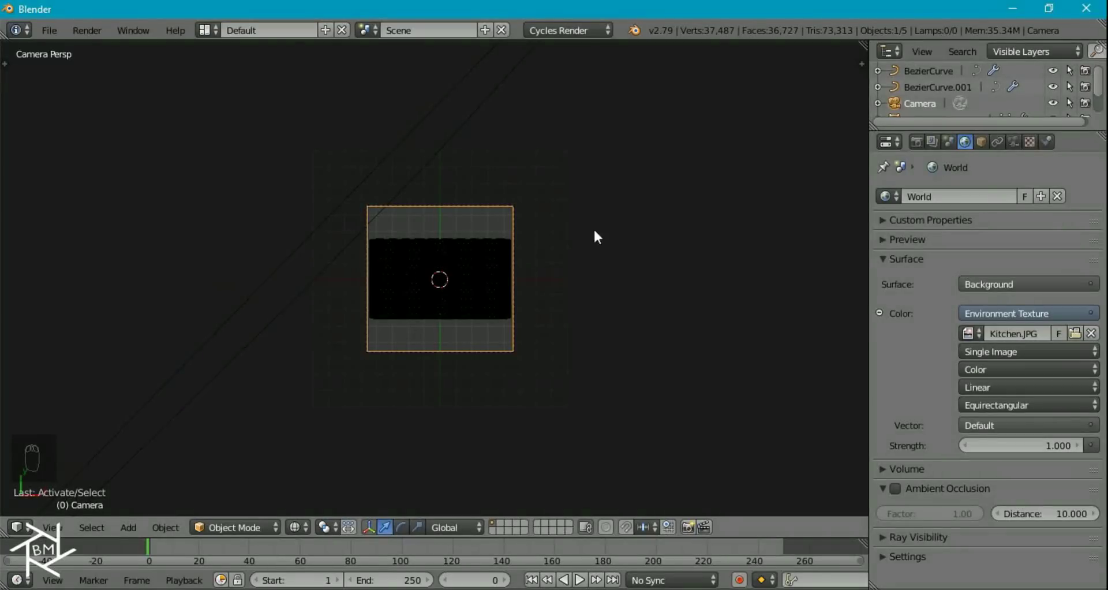
{"action": "left_click", "coordinate": [917, 142]}
{"action": "scroll", "coordinate": [947, 277], "scroll_direction": "up", "scroll_amount": 4}
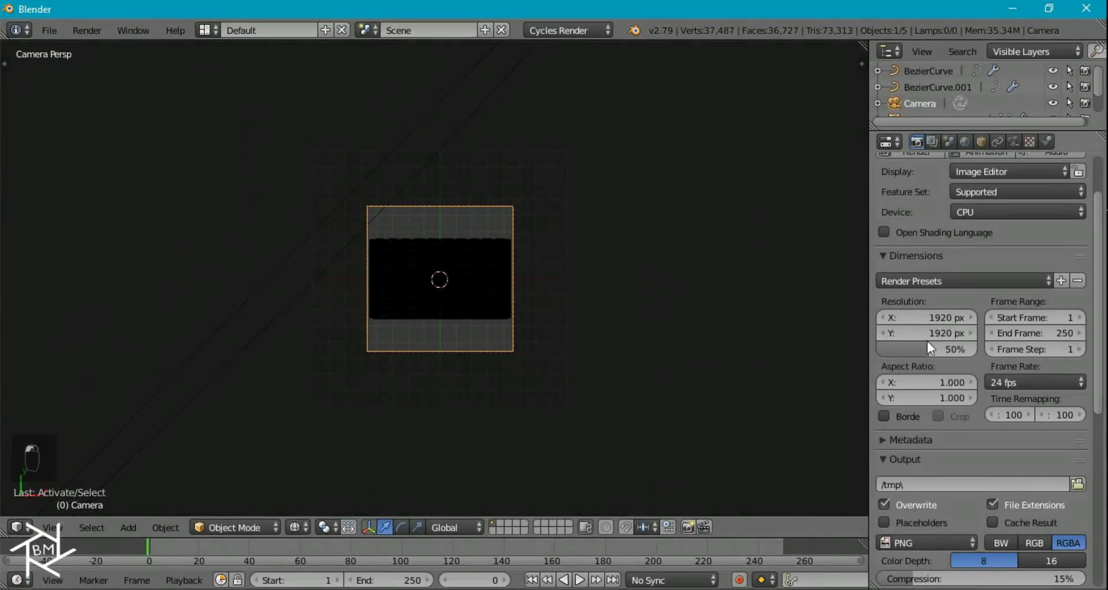
{"action": "left_click", "coordinate": [929, 333]}
{"action": "type", "text": "1080"}
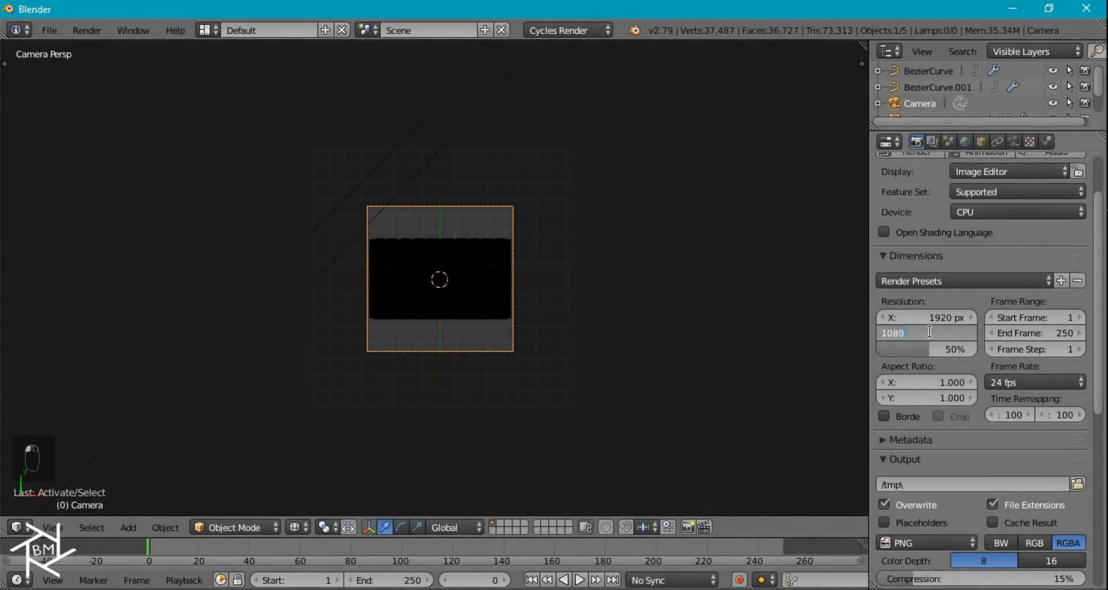
{"action": "key", "text": "Return"}
Step: Move the camera along its local Z axis towards the logo until the grill fills the frame, and preview it rendered
{"action": "scroll", "coordinate": [501, 314], "scroll_direction": "up", "scroll_amount": 5}
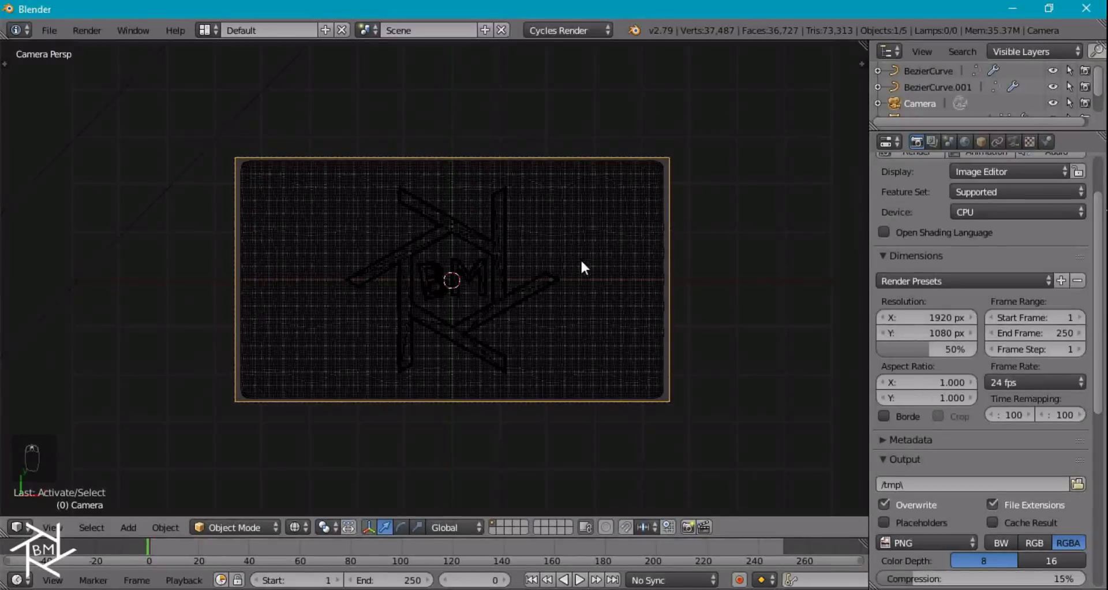
{"action": "key", "text": "g"}
{"action": "key", "text": "z"}
{"action": "key", "text": "z"}
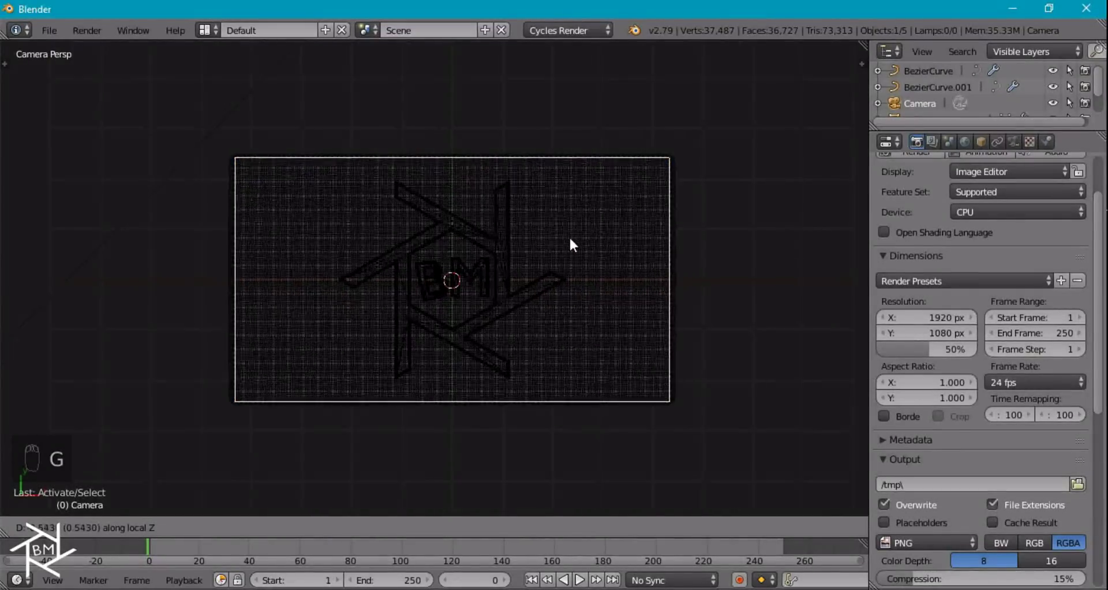
{"action": "left_click", "coordinate": [563, 227]}
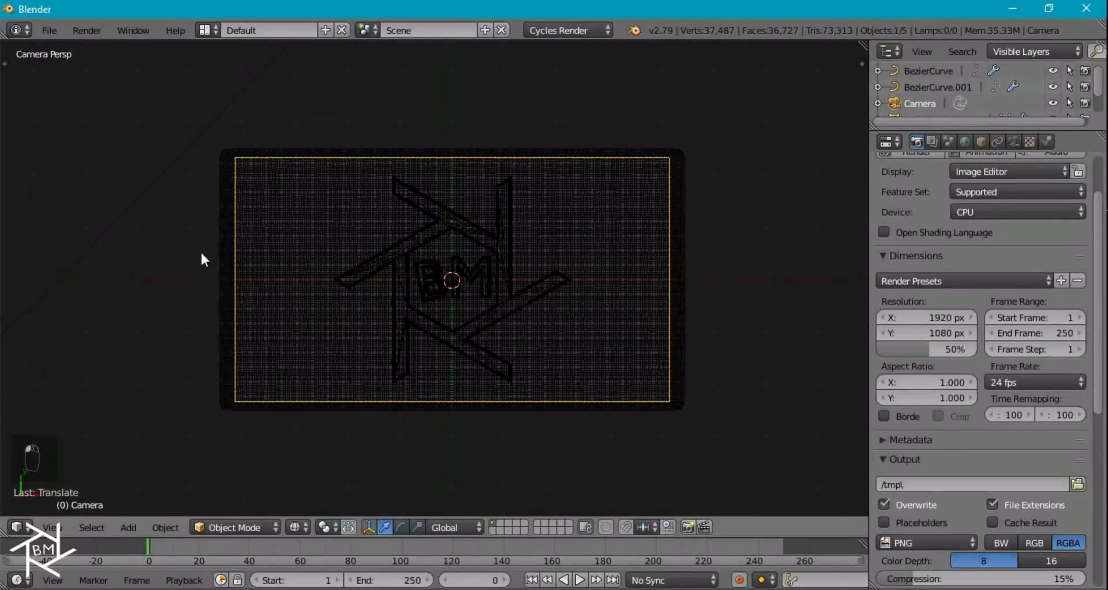
{"action": "key", "text": "shift+z"}
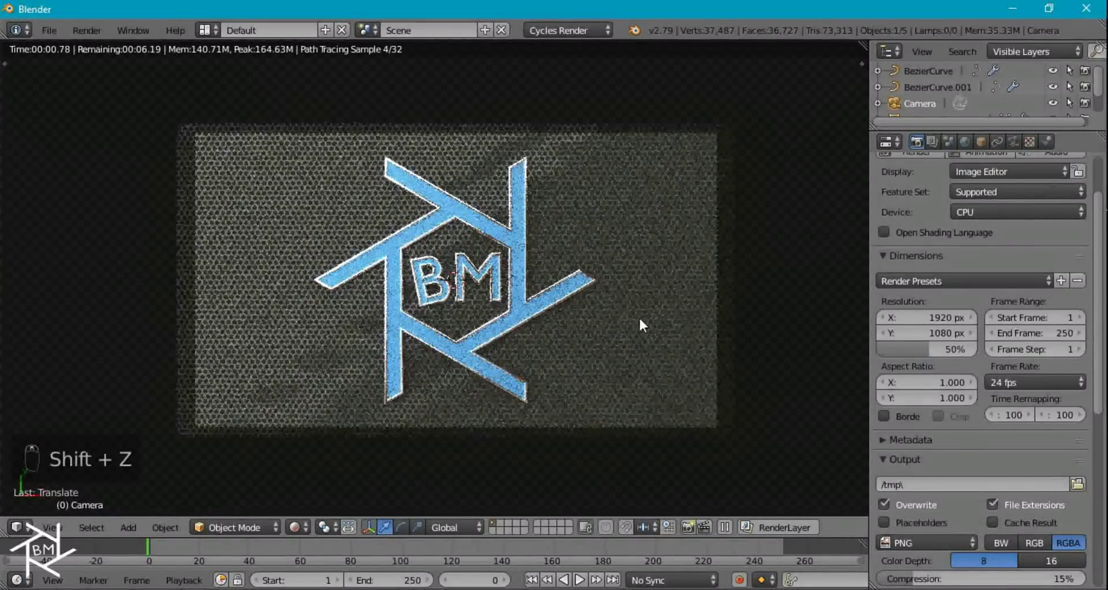
Step: Set the final render's sample count to 100 in the sampling settings
{"action": "scroll", "coordinate": [1029, 460], "scroll_direction": "down", "scroll_amount": 5}
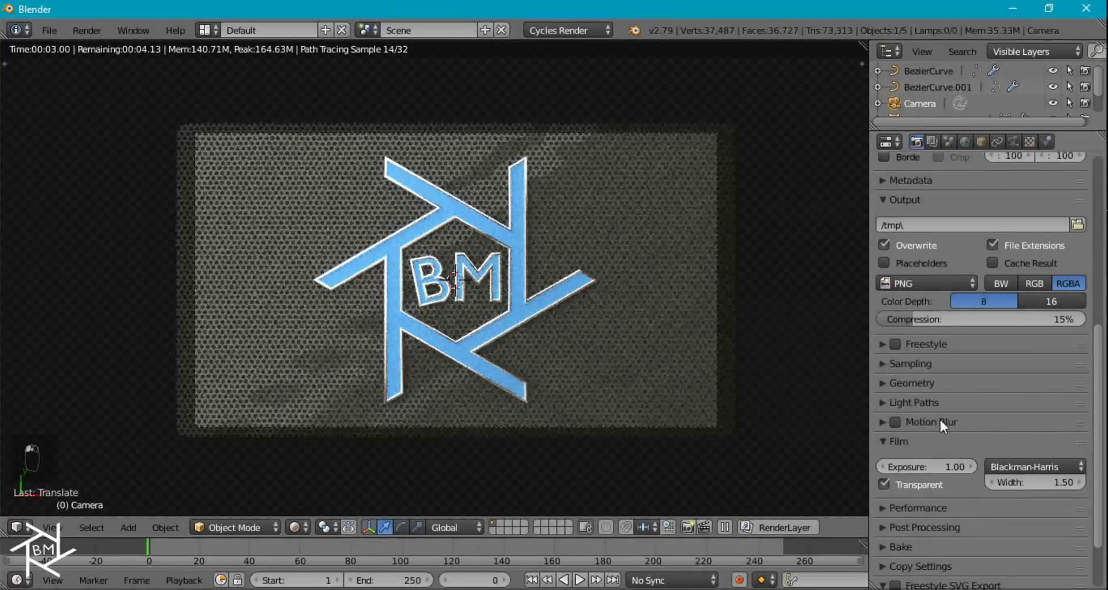
{"action": "left_click", "coordinate": [909, 363]}
{"action": "left_click", "coordinate": [1065, 445]}
{"action": "type", "text": "100"}
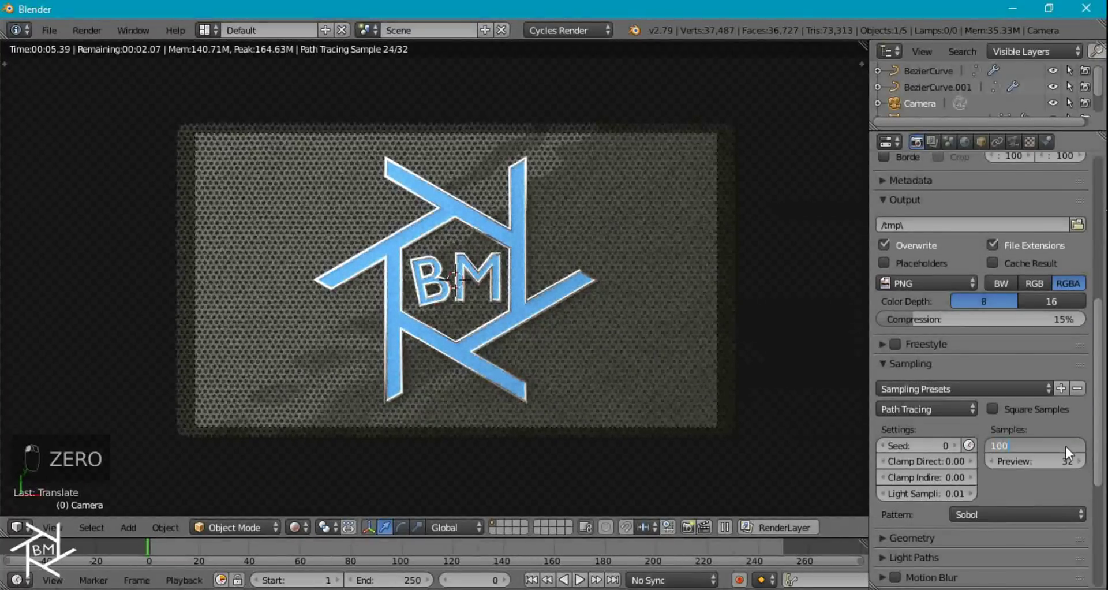
{"action": "key", "text": "Return"}
Step: Render the still image and inspect the lettering and metal outline in the result
{"action": "left_click", "coordinate": [932, 141]}
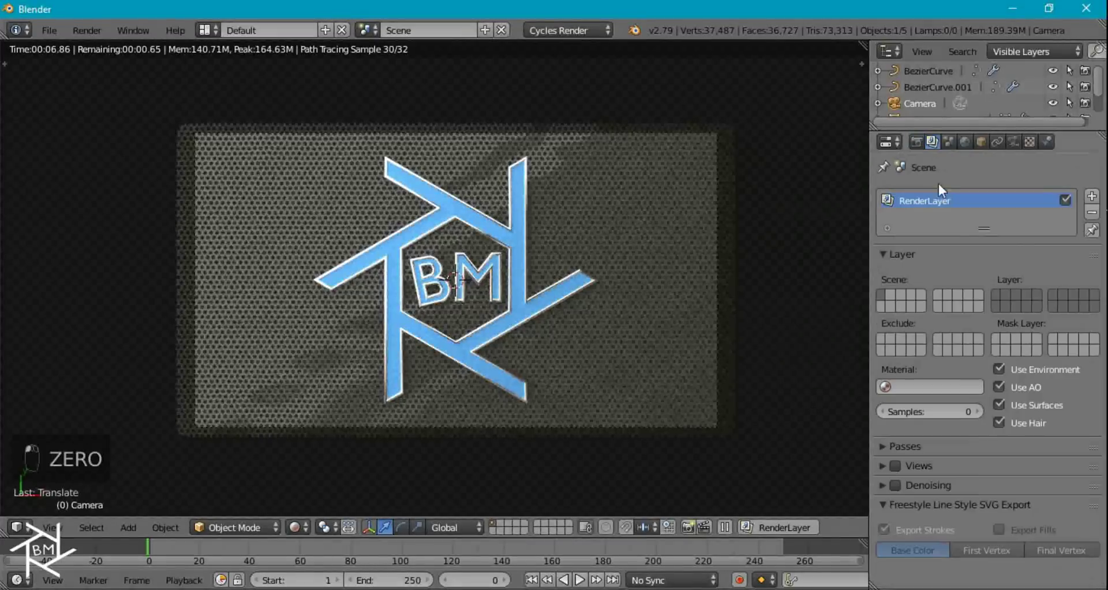
{"action": "left_click", "coordinate": [917, 142]}
{"action": "scroll", "coordinate": [935, 271], "scroll_direction": "up", "scroll_amount": 5}
{"action": "scroll", "coordinate": [945, 292], "scroll_direction": "up", "scroll_amount": 2}
{"action": "left_click", "coordinate": [918, 217]}
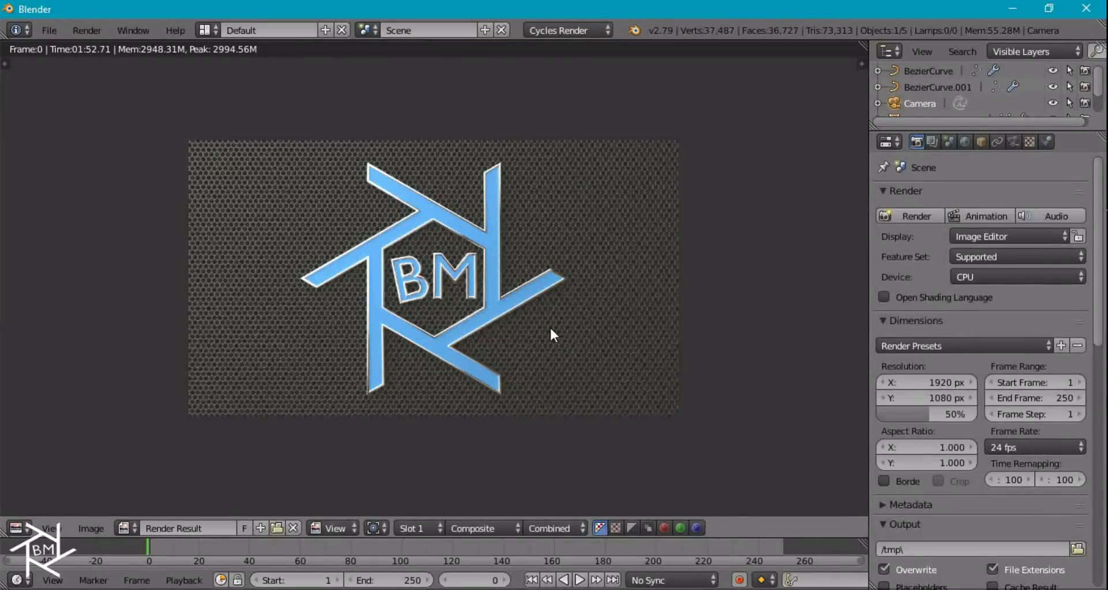
{"action": "scroll", "coordinate": [532, 341], "scroll_direction": "up", "scroll_amount": 9}
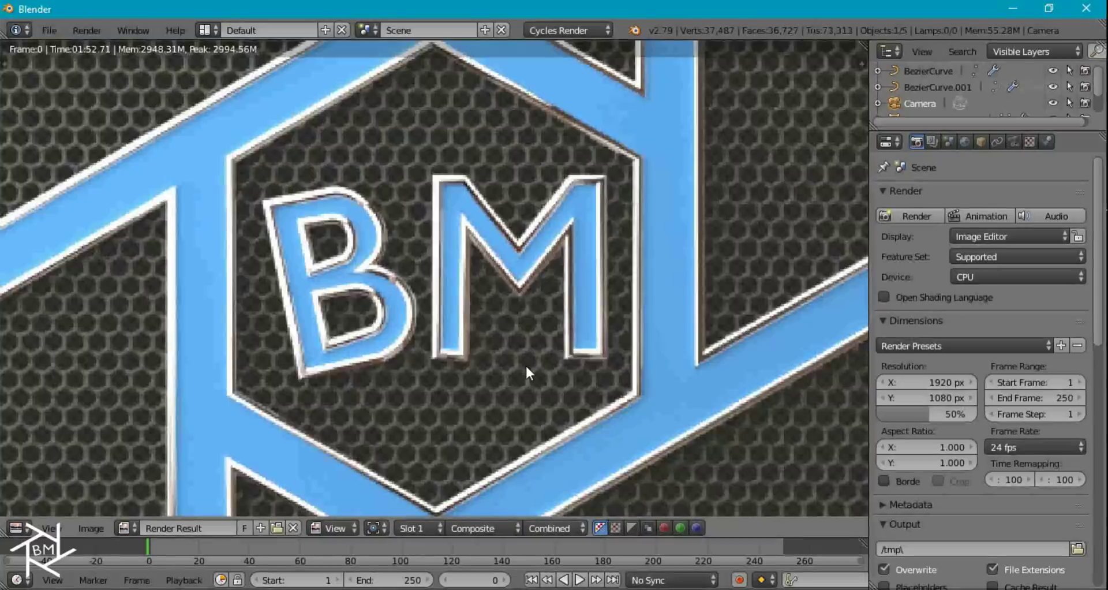
{"action": "middle_click_drag", "start_coordinate": [606, 341], "coordinate": [433, 275]}
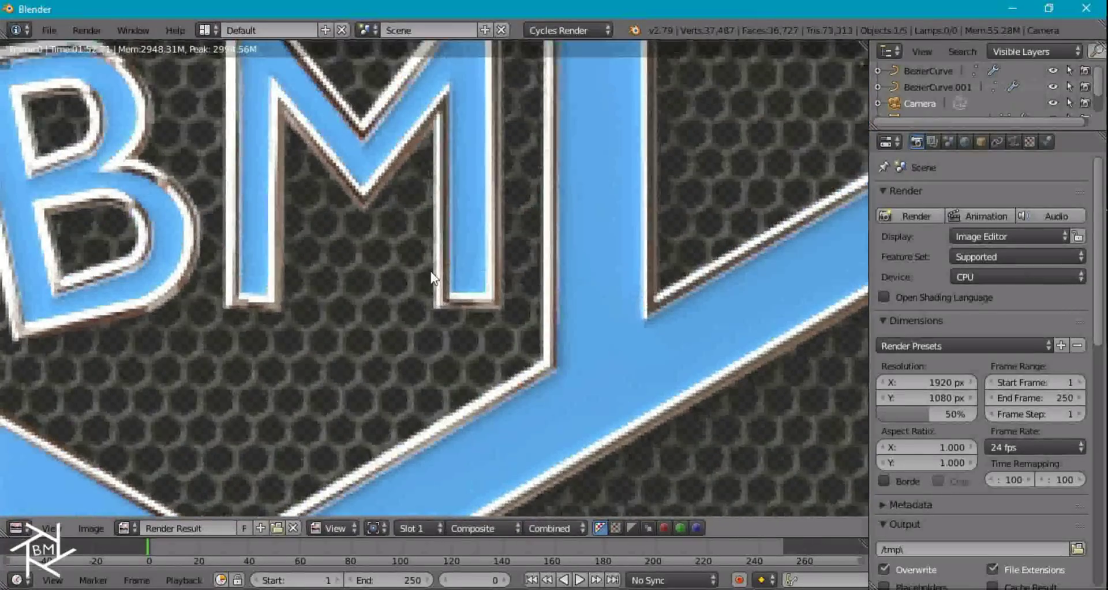
{"action": "scroll", "coordinate": [434, 280], "scroll_direction": "down", "scroll_amount": 6}
{"action": "middle_click_drag", "start_coordinate": [360, 154], "coordinate": [388, 185]}
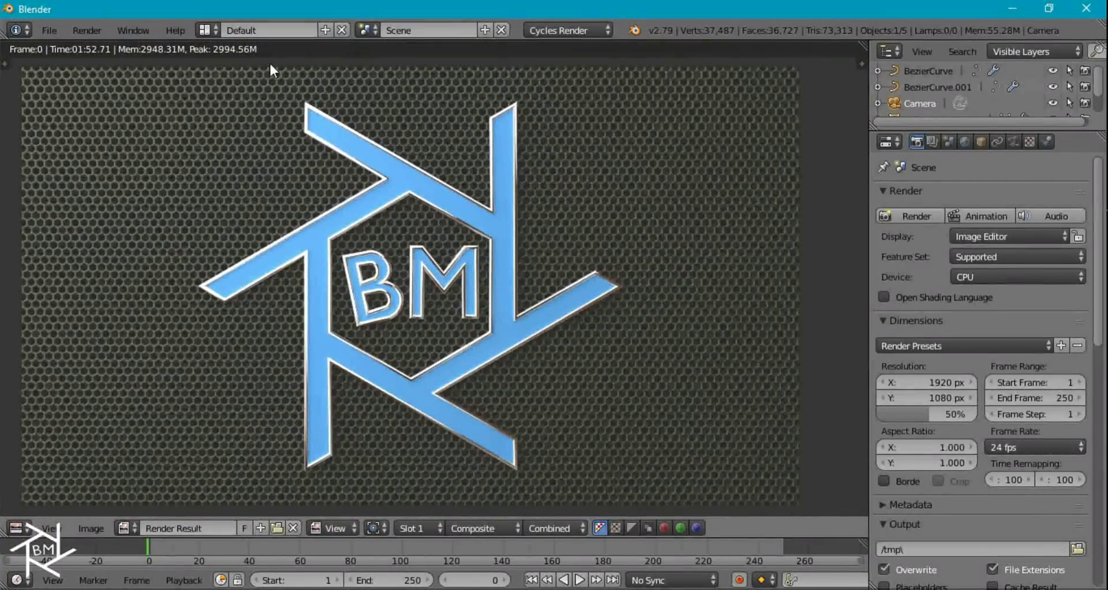
Step: Switch to the Compositing screen layout and enable the backdrop in the node editor
{"action": "left_click", "coordinate": [217, 27]}
{"action": "left_click", "coordinate": [227, 87]}
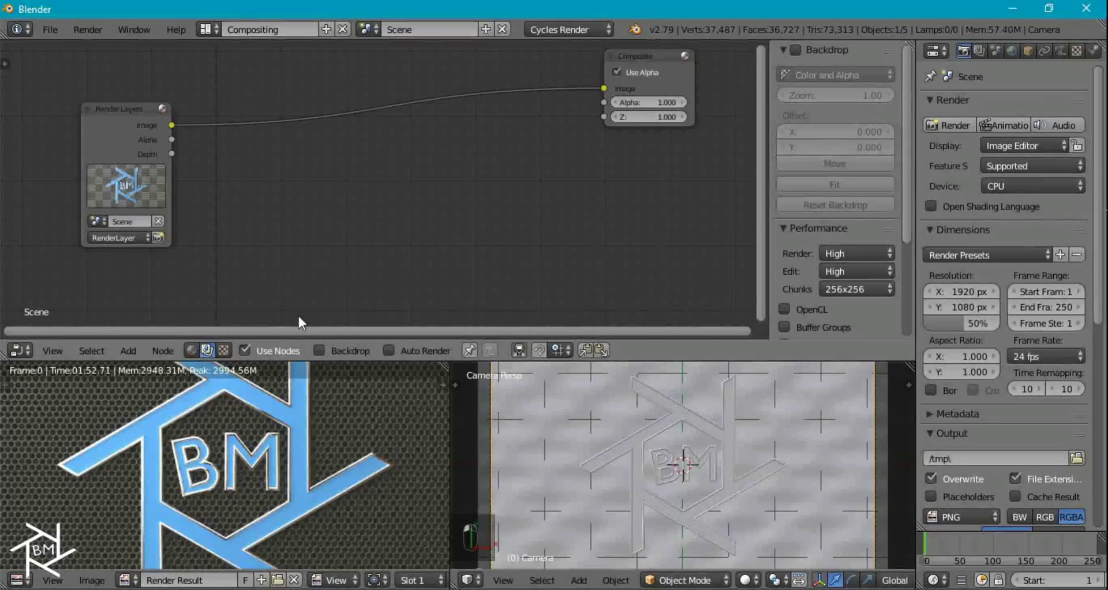
{"action": "left_click", "coordinate": [327, 348]}
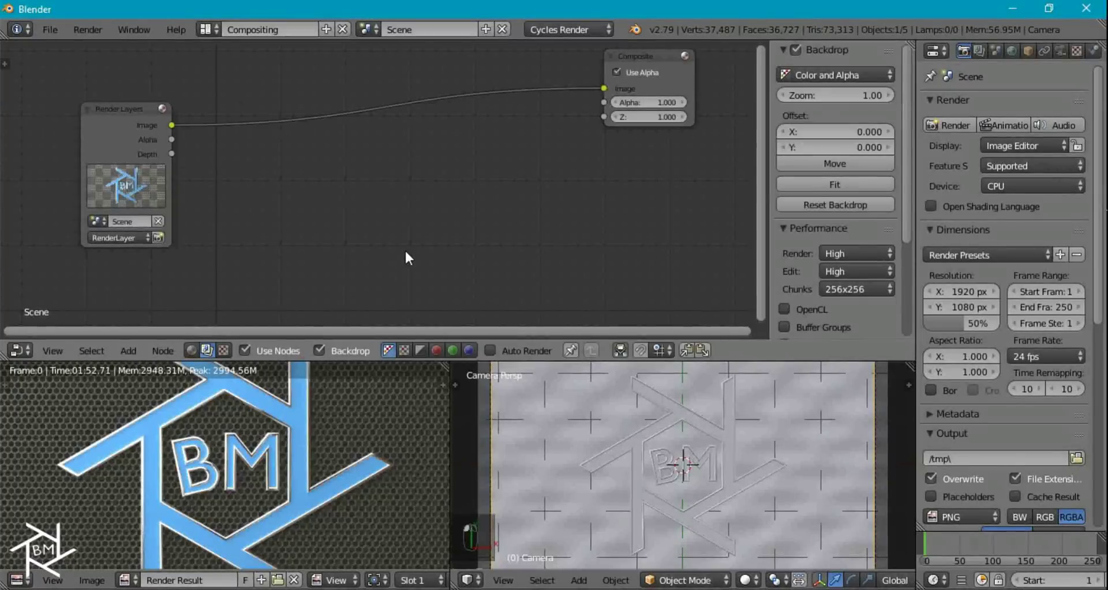
Step: Maximize the node editor, attach a Viewer node to the Render Layers image output and place it below the Composite node
{"action": "key", "text": "ctrl+Up"}
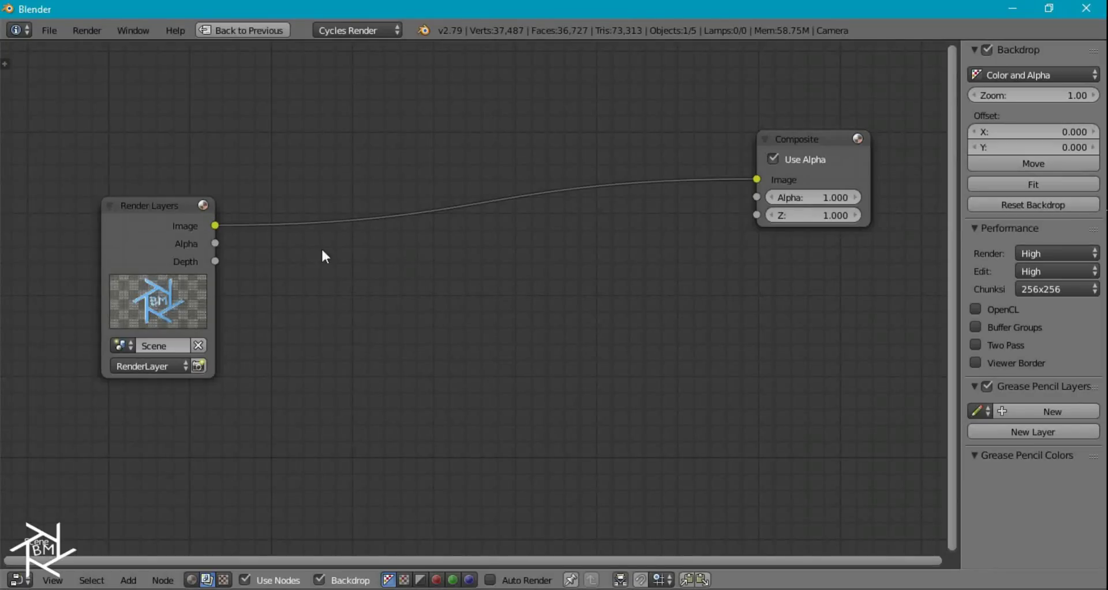
{"action": "left_click", "coordinate": [185, 241], "text": "ctrl+shift"}
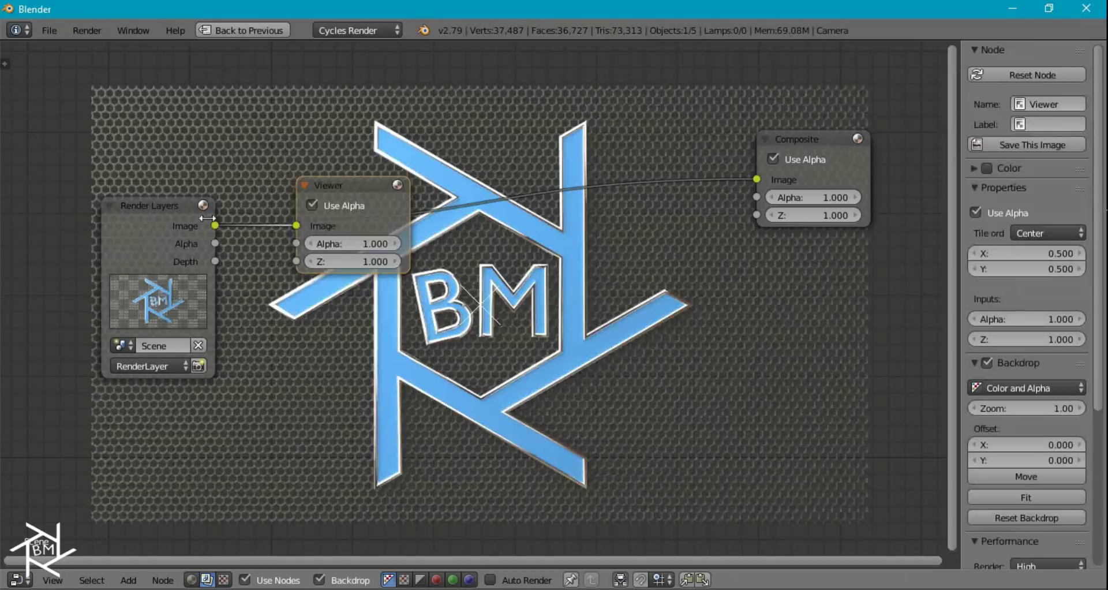
{"action": "left_click_drag", "start_coordinate": [348, 227], "coordinate": [830, 364]}
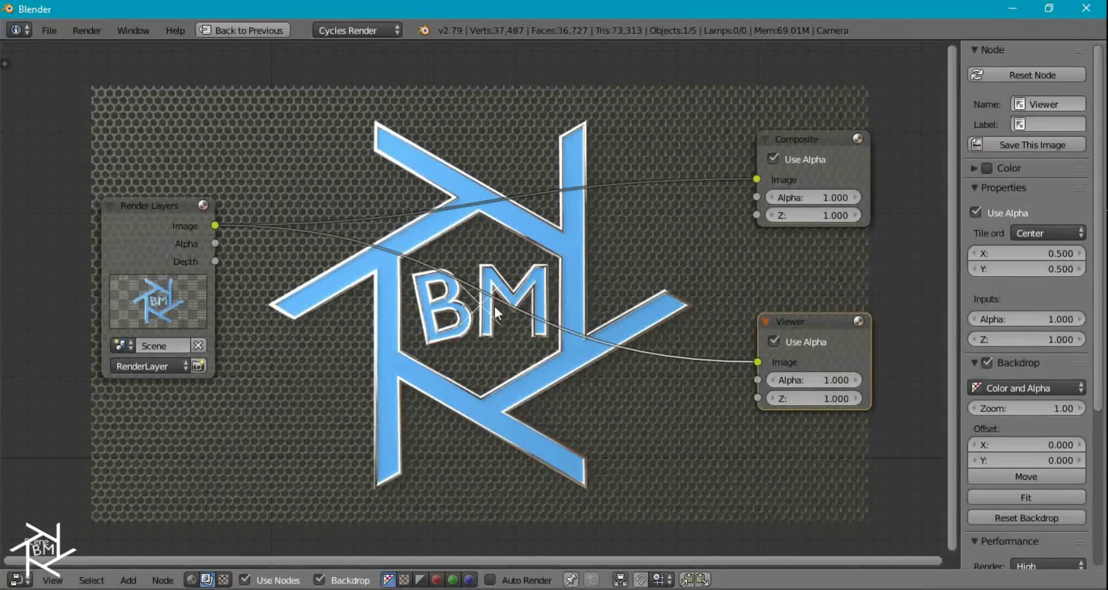
Step: Insert an Alpha Over node before the Viewer, feeding the render image into its second image input and the render alpha into Fac
{"action": "key", "text": "shift+a"}
{"action": "mouse_move", "coordinate": [440, 379]}
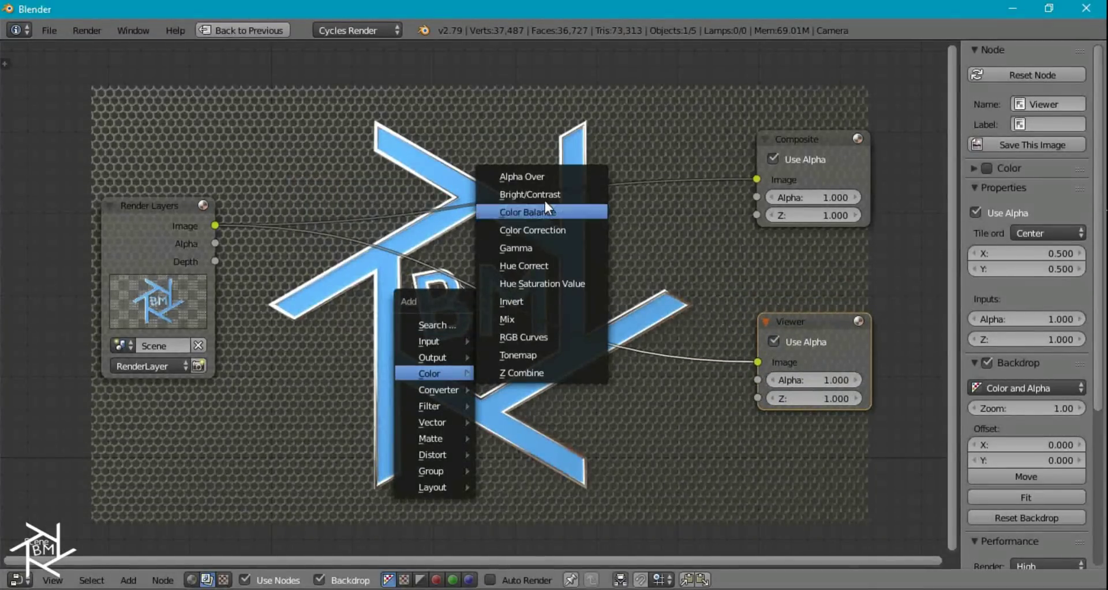
{"action": "left_click", "coordinate": [534, 176]}
{"action": "left_click", "coordinate": [523, 306]}
{"action": "left_click_drag", "start_coordinate": [521, 379], "coordinate": [533, 402]}
{"action": "left_click_drag", "start_coordinate": [215, 244], "coordinate": [521, 361]}
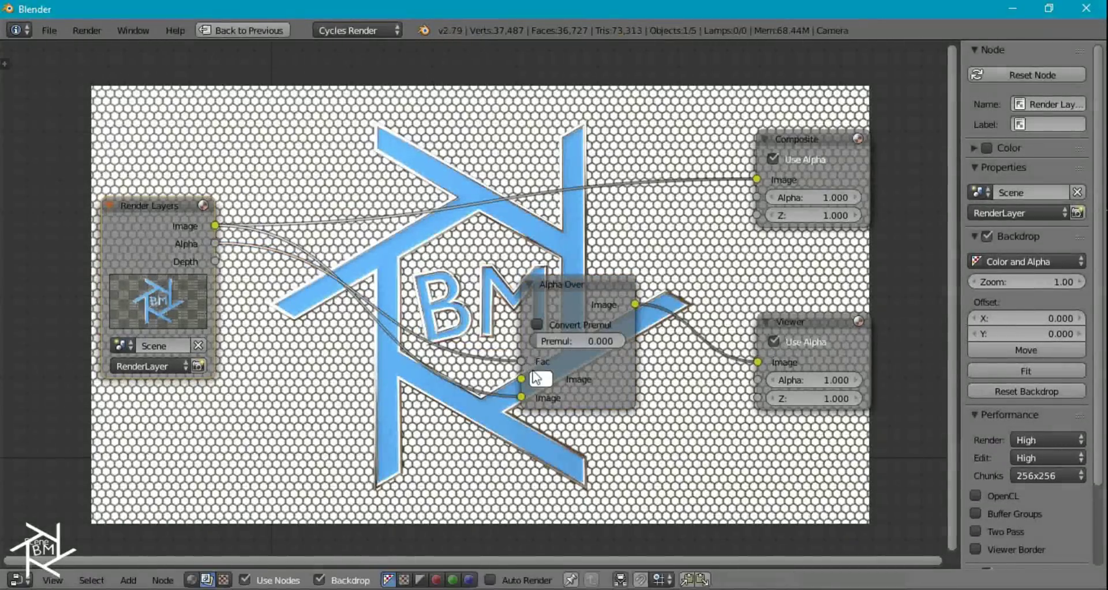
Step: Set the Alpha Over node's first image colour to black as the background behind the grill
{"action": "left_click", "coordinate": [538, 379]}
{"action": "mouse_move", "coordinate": [597, 204]}
{"action": "left_mouse_down"}
{"action": "mouse_move", "coordinate": [626, 234]}
{"action": "mouse_move", "coordinate": [556, 184]}
{"action": "mouse_move", "coordinate": [571, 173]}
{"action": "mouse_move", "coordinate": [629, 213]}
{"action": "mouse_move", "coordinate": [599, 216]}
{"action": "left_mouse_up"}
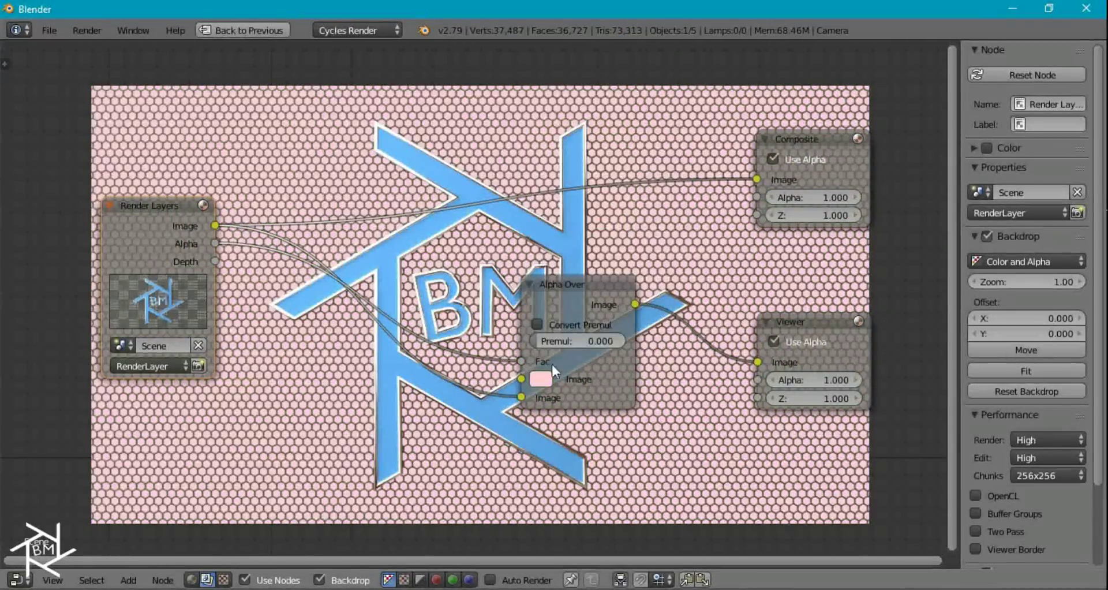
{"action": "left_click", "coordinate": [543, 378]}
{"action": "left_click_drag", "start_coordinate": [670, 189], "coordinate": [669, 262]}
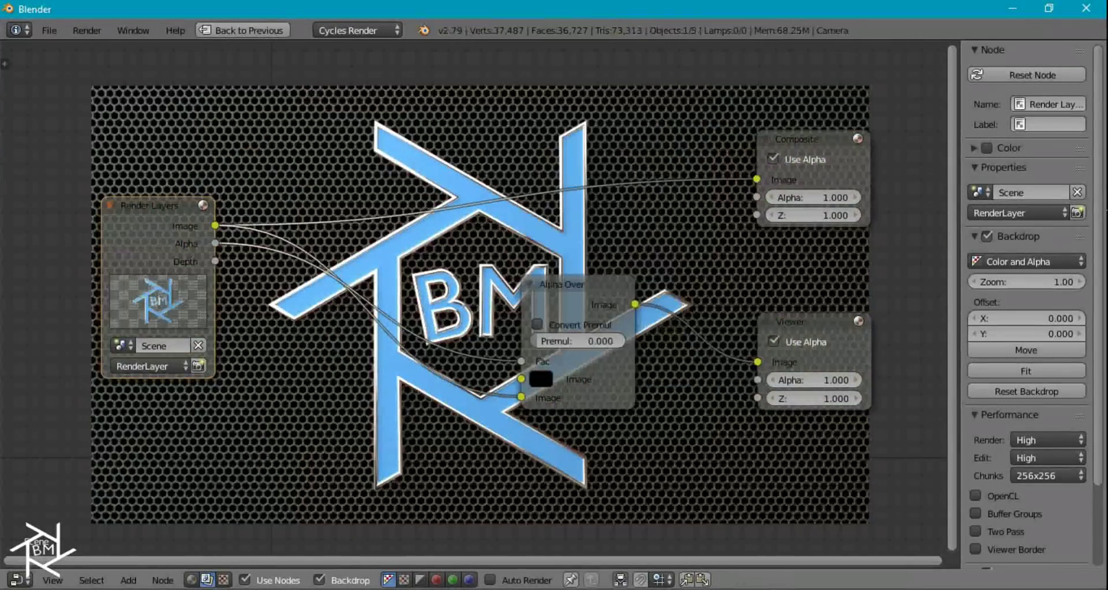
{"action": "left_click", "coordinate": [638, 292]}
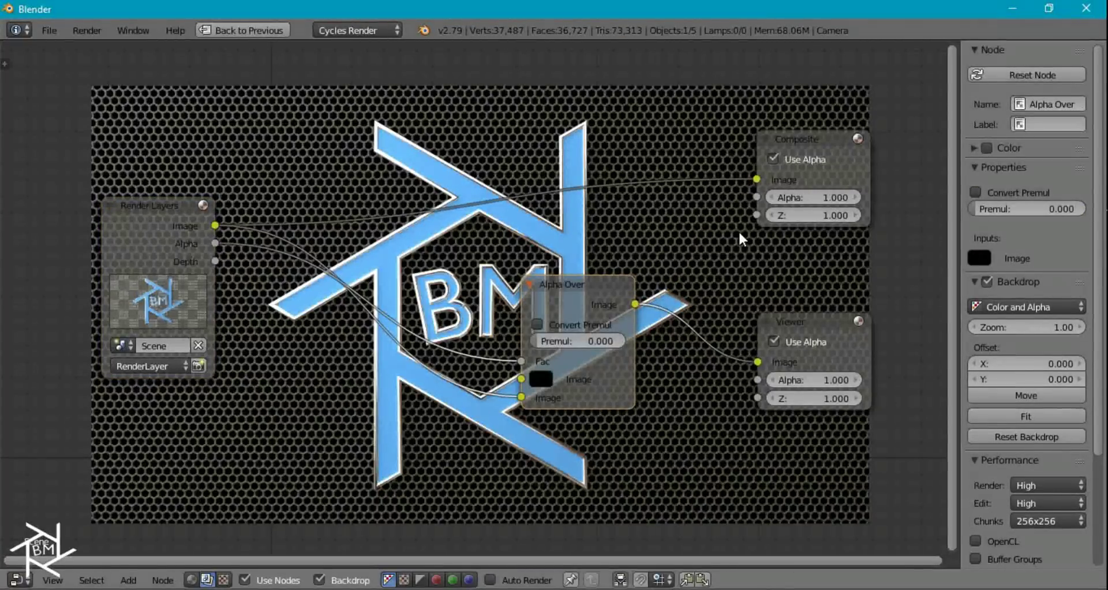
Step: Restore the full layout, link the Alpha Over output to the Composite node's image input, and inspect the maximized render result
{"action": "key", "text": "ctrl+Down"}
{"action": "left_click_drag", "start_coordinate": [508, 189], "coordinate": [603, 89]}
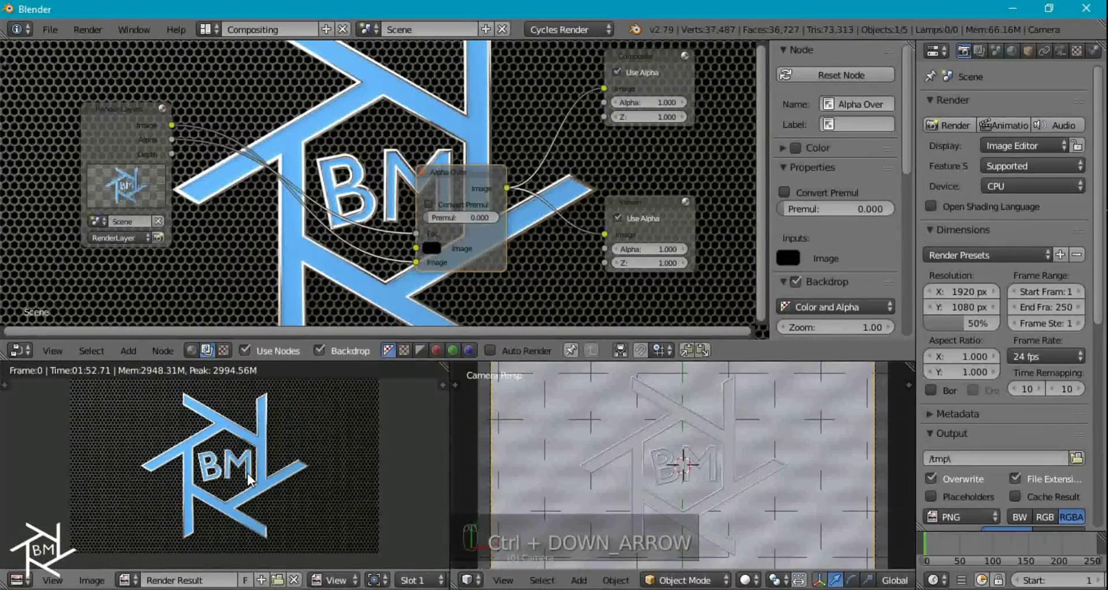
{"action": "key", "text": "ctrl+Up"}
{"action": "scroll", "coordinate": [439, 391], "scroll_direction": "up", "scroll_amount": 5}
{"action": "scroll", "coordinate": [439, 390], "scroll_direction": "down", "scroll_amount": 3}
{"action": "middle_click_drag", "start_coordinate": [730, 453], "coordinate": [701, 453]}
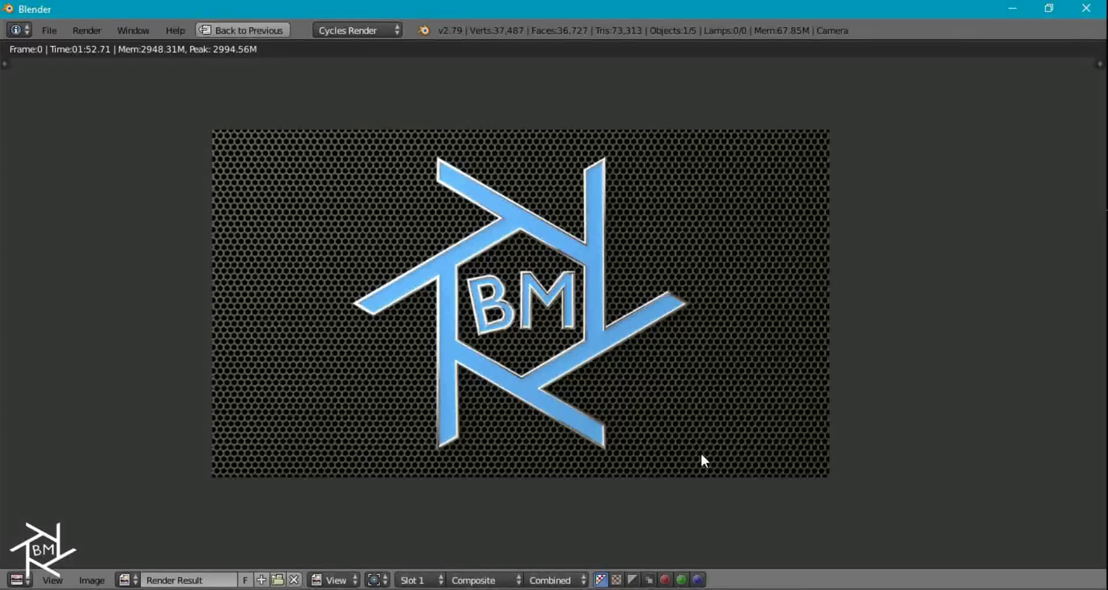
{"action": "scroll", "coordinate": [701, 456], "scroll_direction": "up", "scroll_amount": 1}
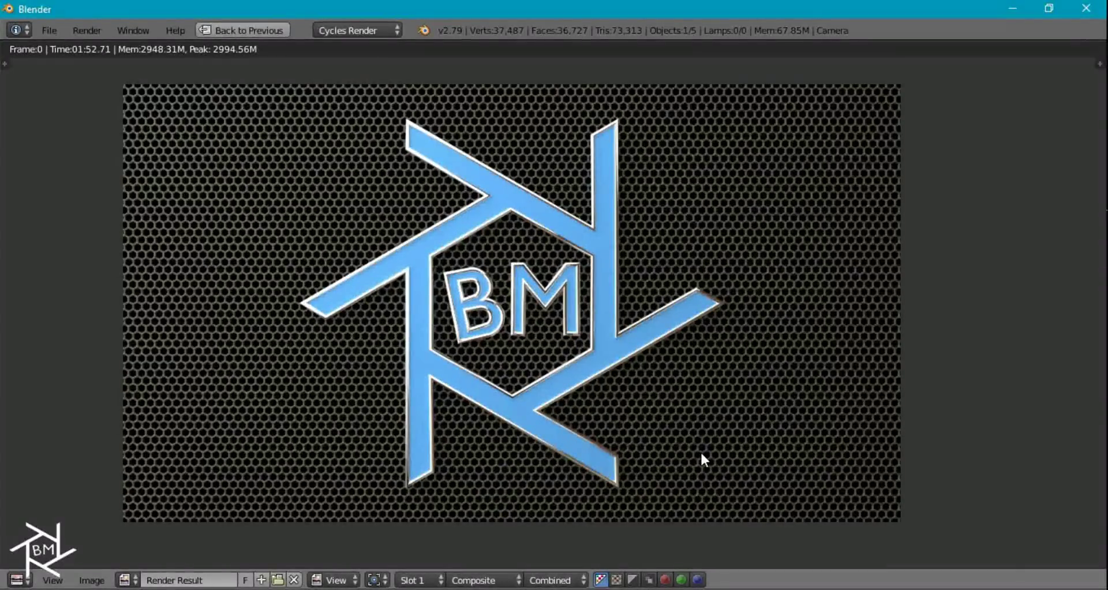